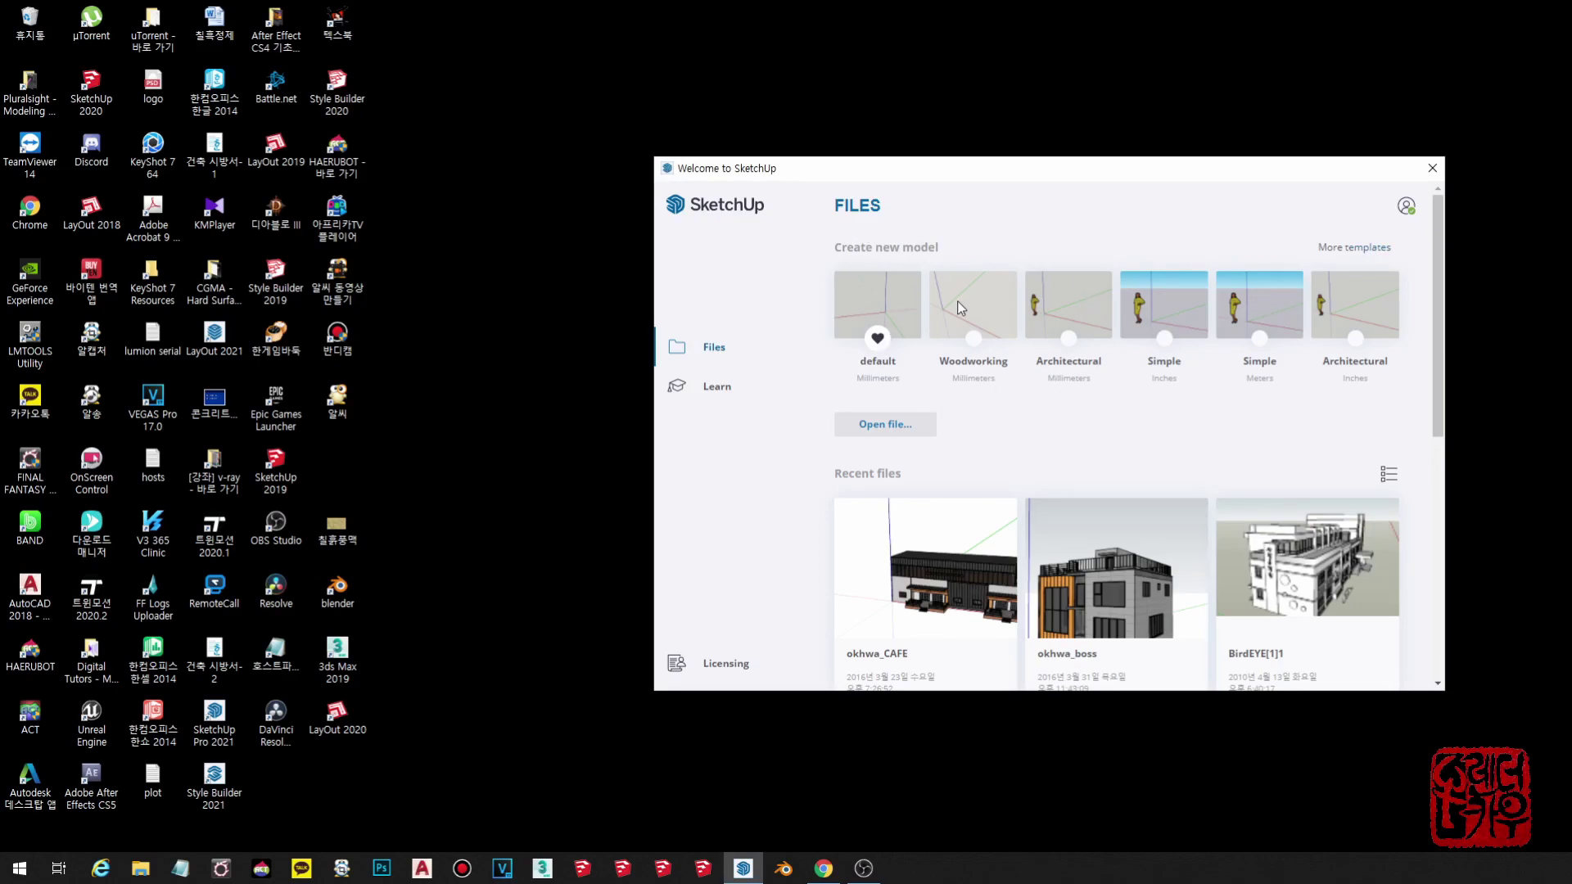
Browse the full Default templates grid and choose the Woodworking Millimeters template.
{"action": "left_click", "coordinate": [1352, 248]}
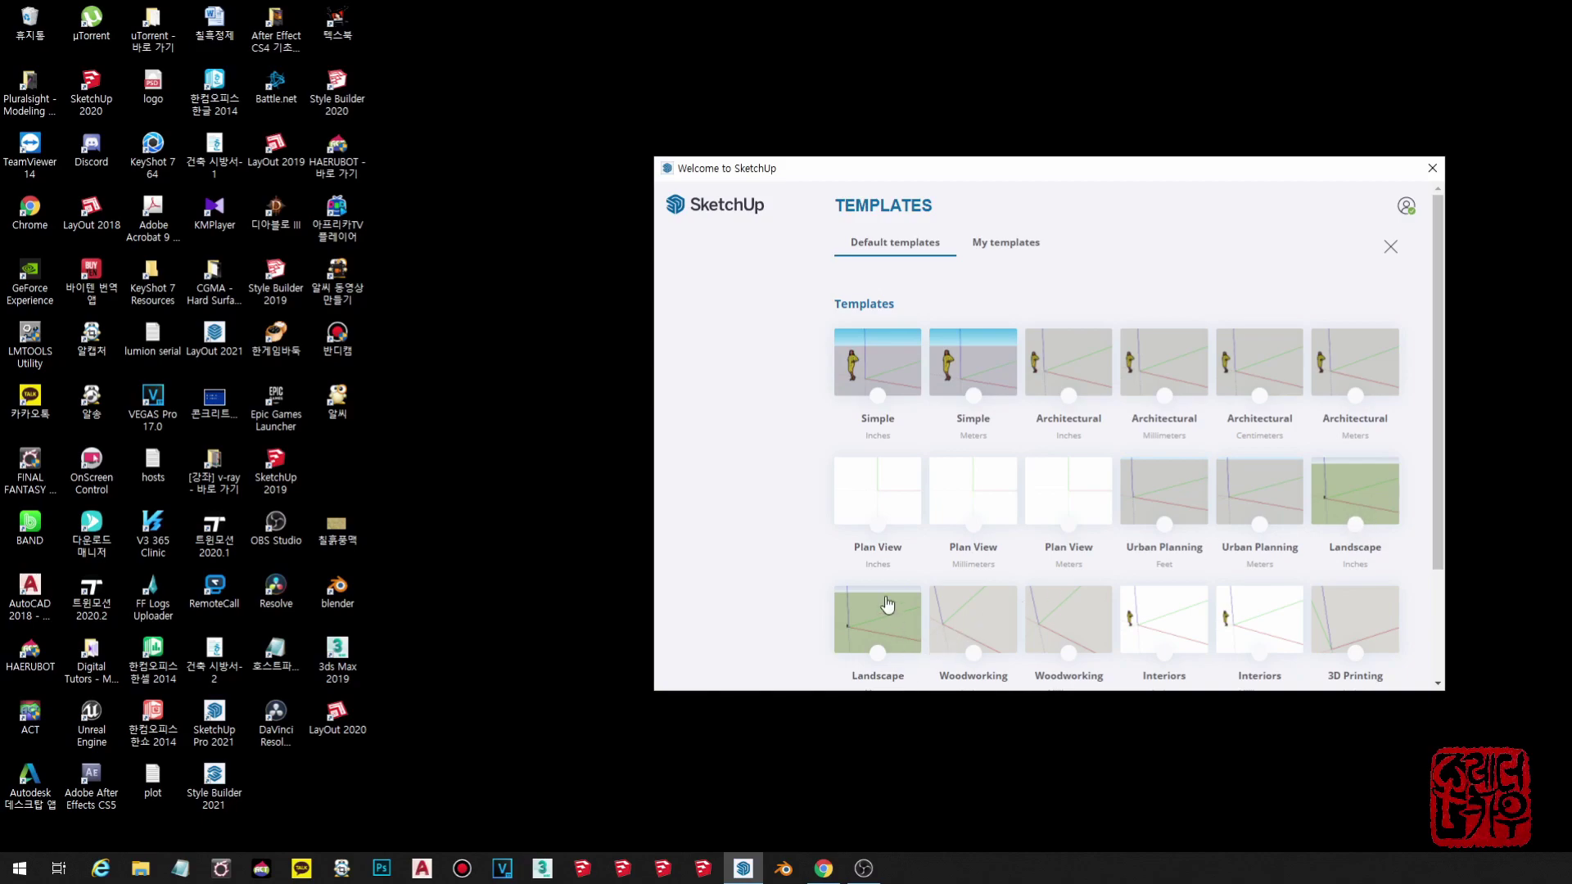
{"action": "scroll", "coordinate": [887, 604], "scroll_direction": "down", "scroll_amount": 2}
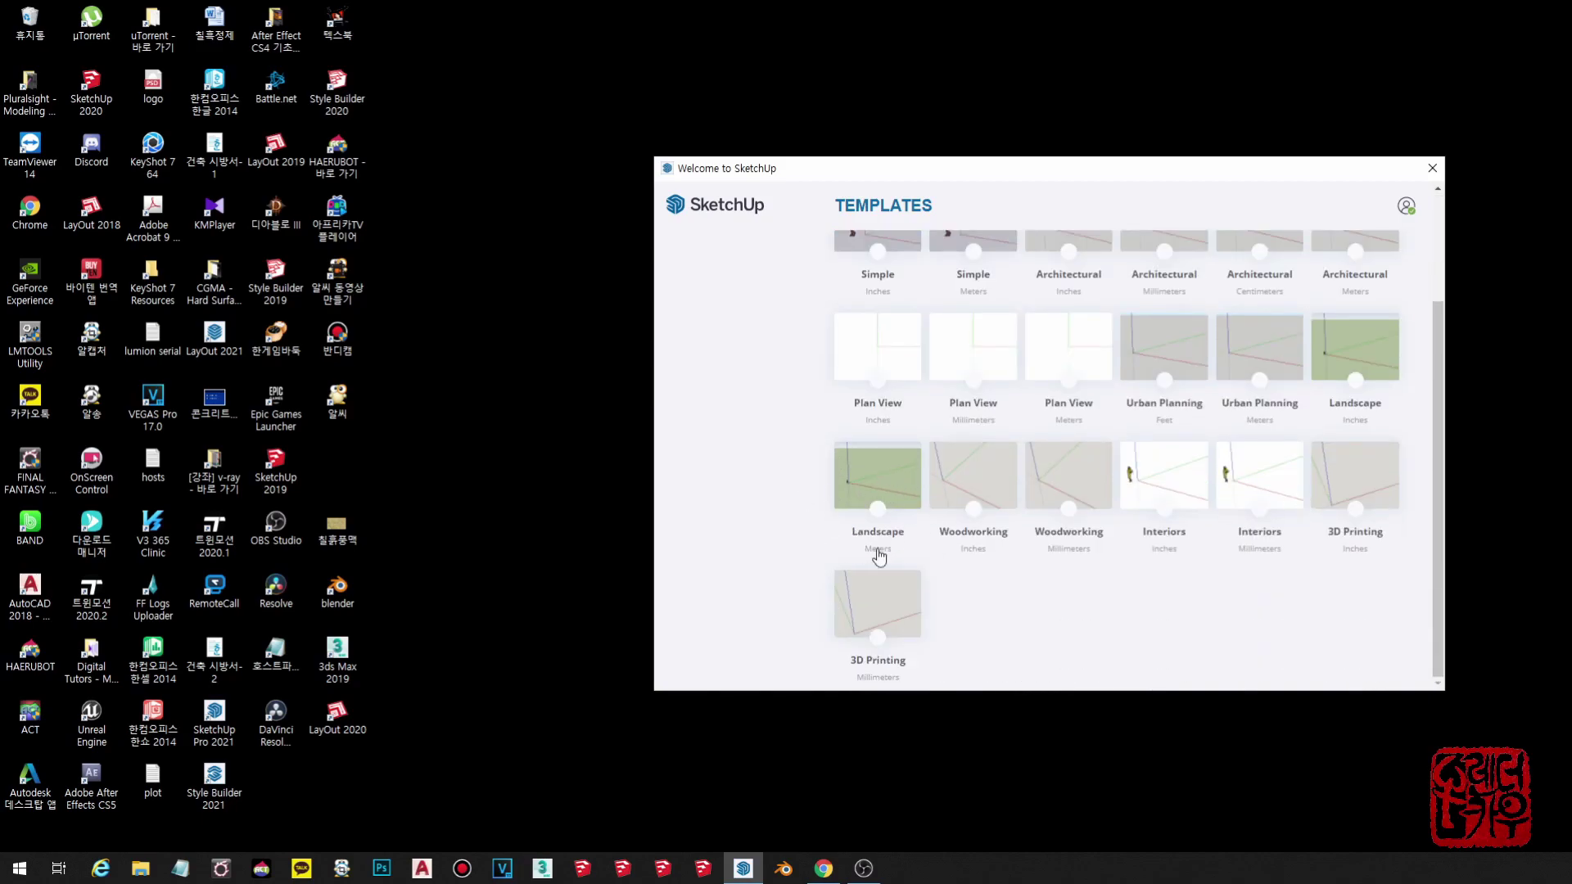
{"action": "scroll", "coordinate": [1141, 566], "scroll_direction": "up", "scroll_amount": 2}
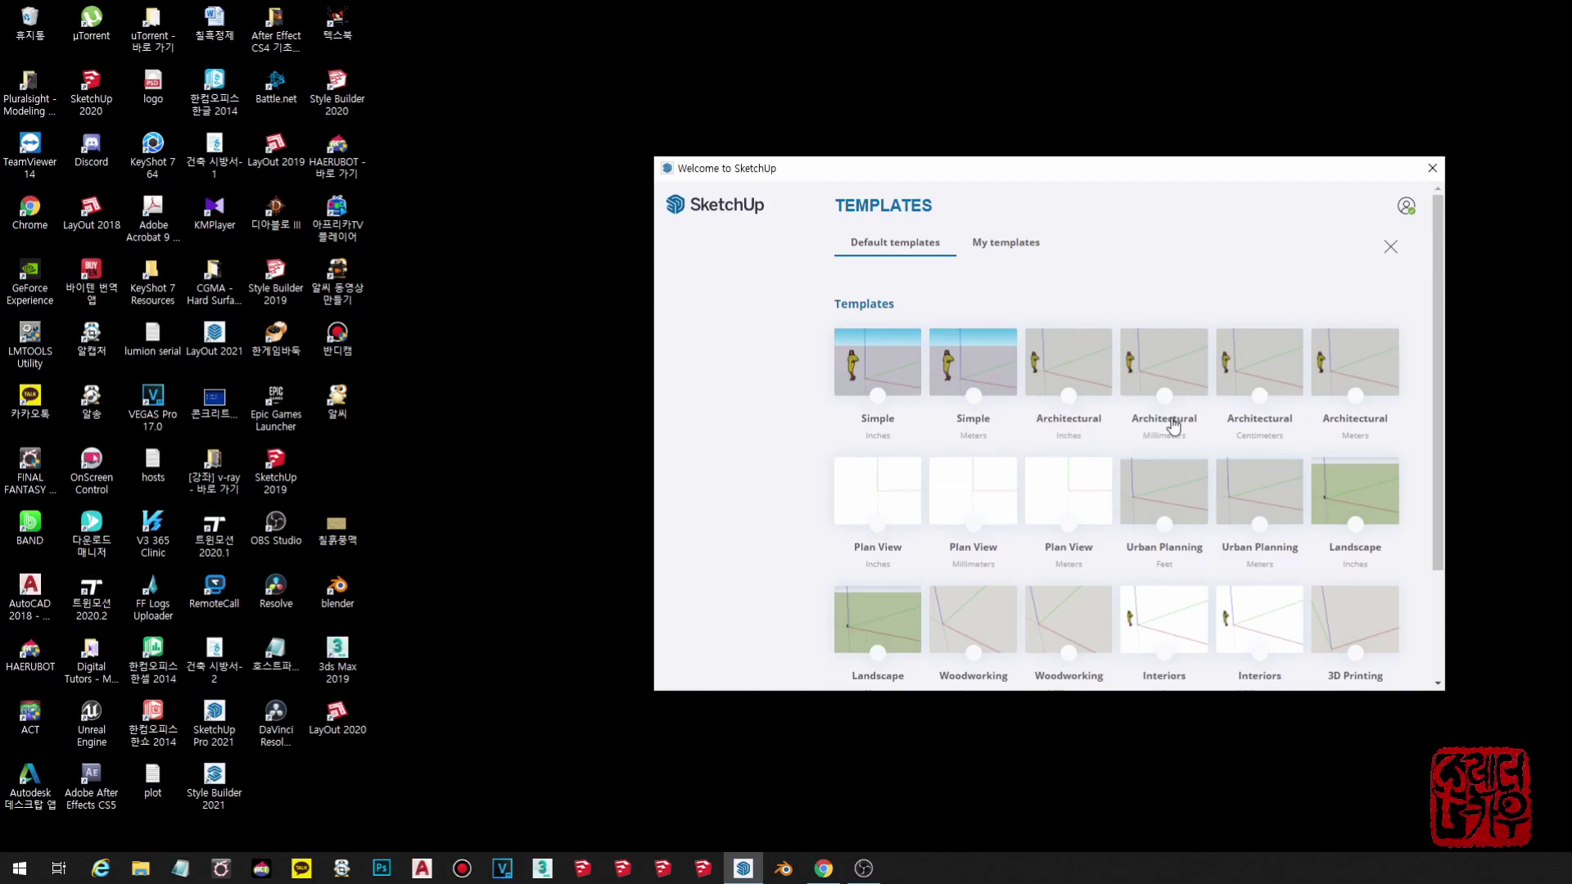
{"action": "scroll", "coordinate": [974, 557], "scroll_direction": "down", "scroll_amount": 2}
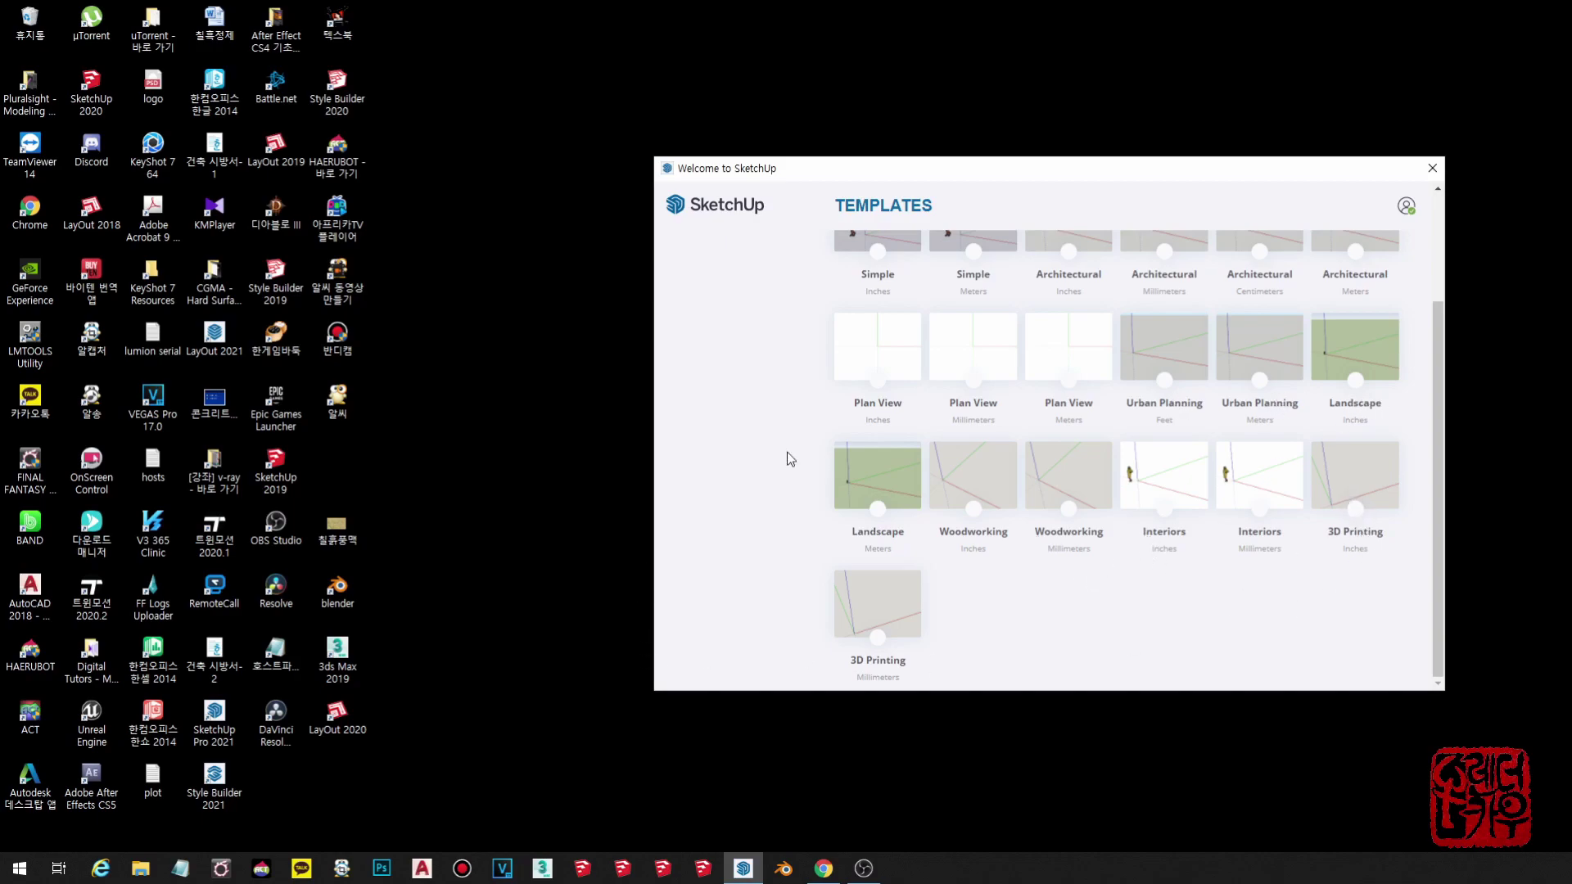
{"action": "scroll", "coordinate": [1150, 621], "scroll_direction": "up", "scroll_amount": 2}
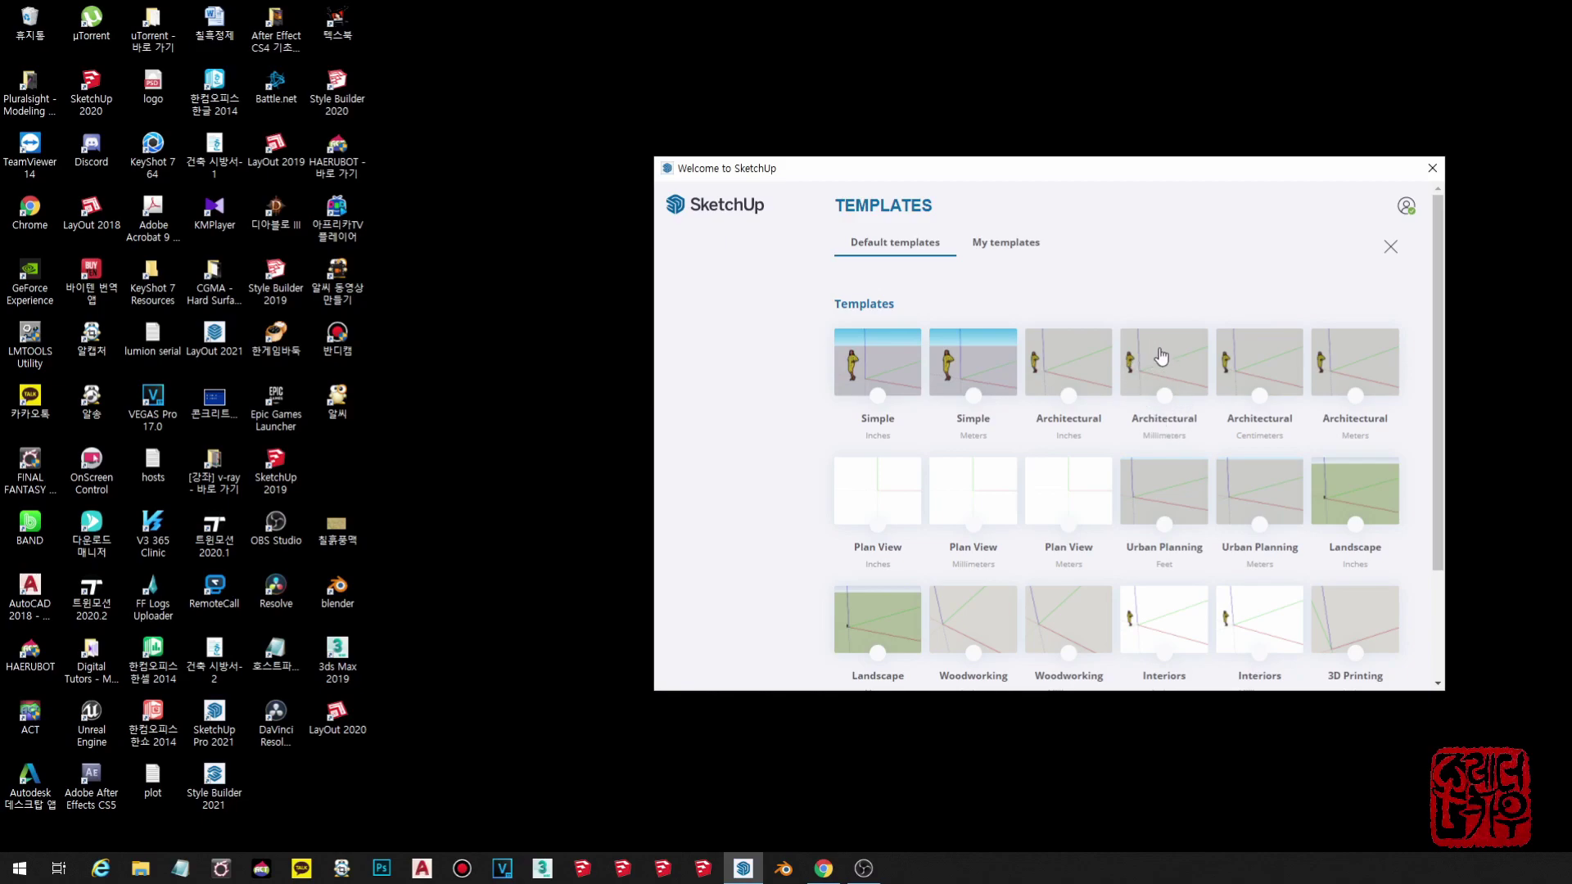
{"action": "scroll", "coordinate": [1161, 355], "scroll_direction": "down", "scroll_amount": 3}
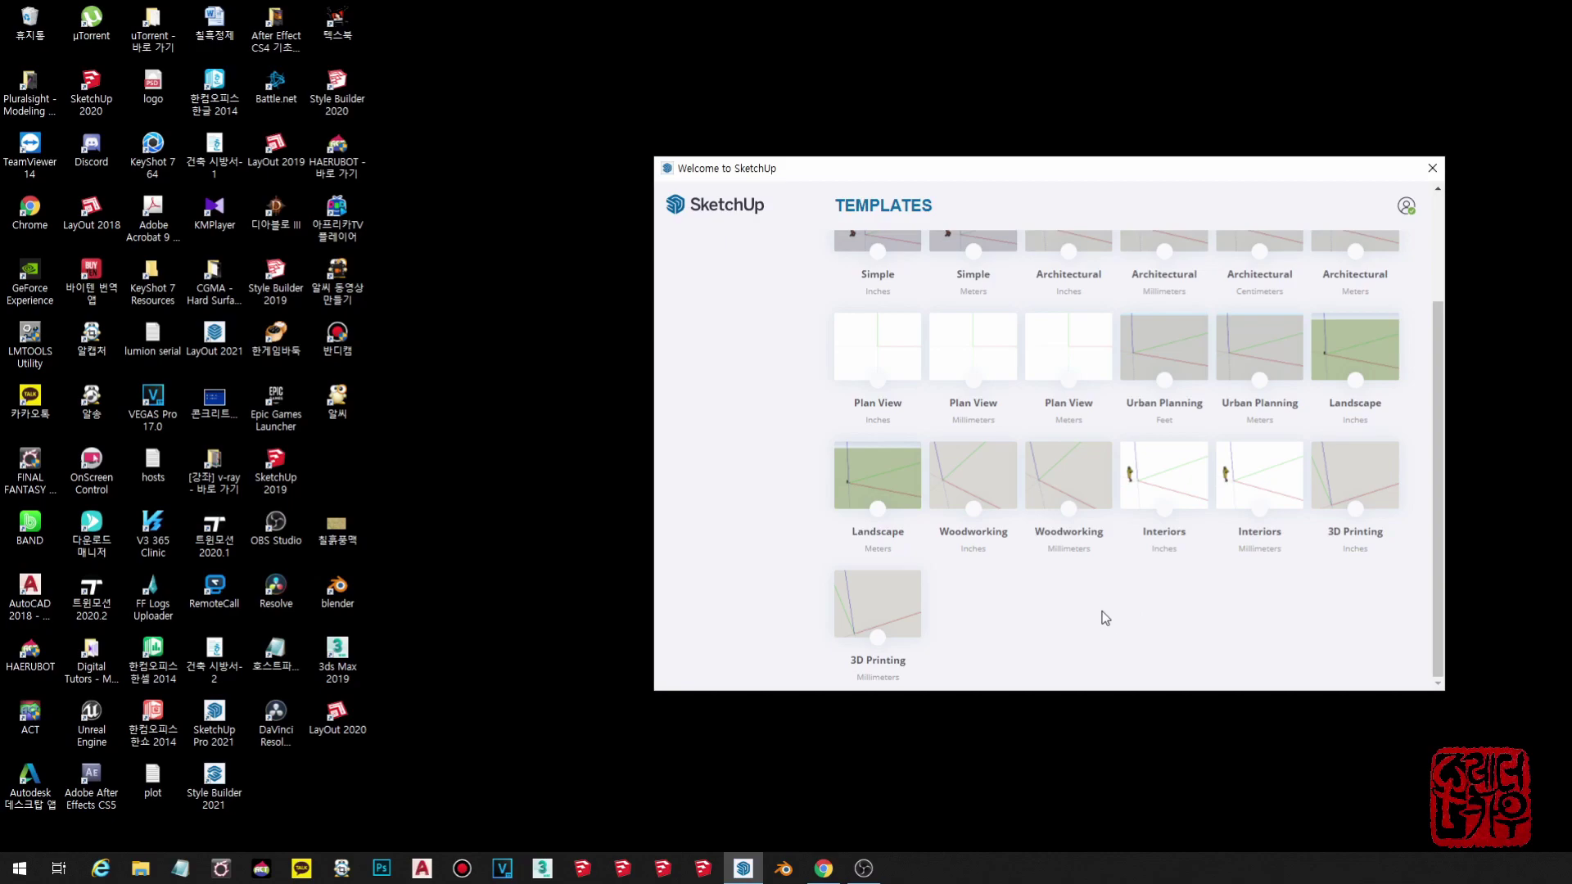
{"action": "scroll", "coordinate": [1101, 610], "scroll_direction": "up", "scroll_amount": 3}
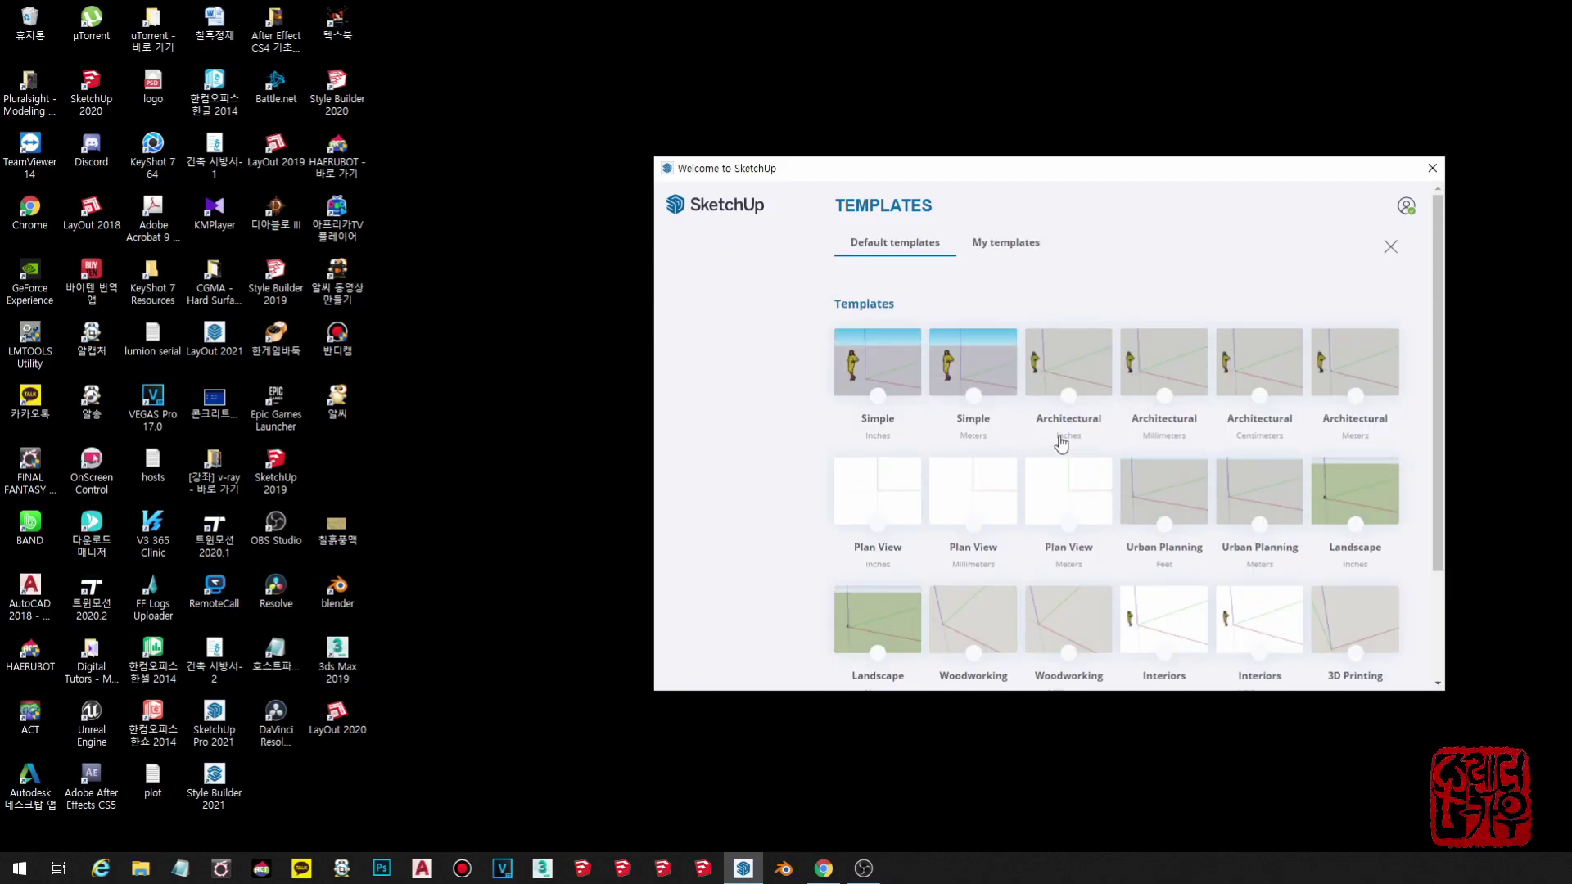
{"action": "scroll", "coordinate": [1270, 572], "scroll_direction": "down", "scroll_amount": 3}
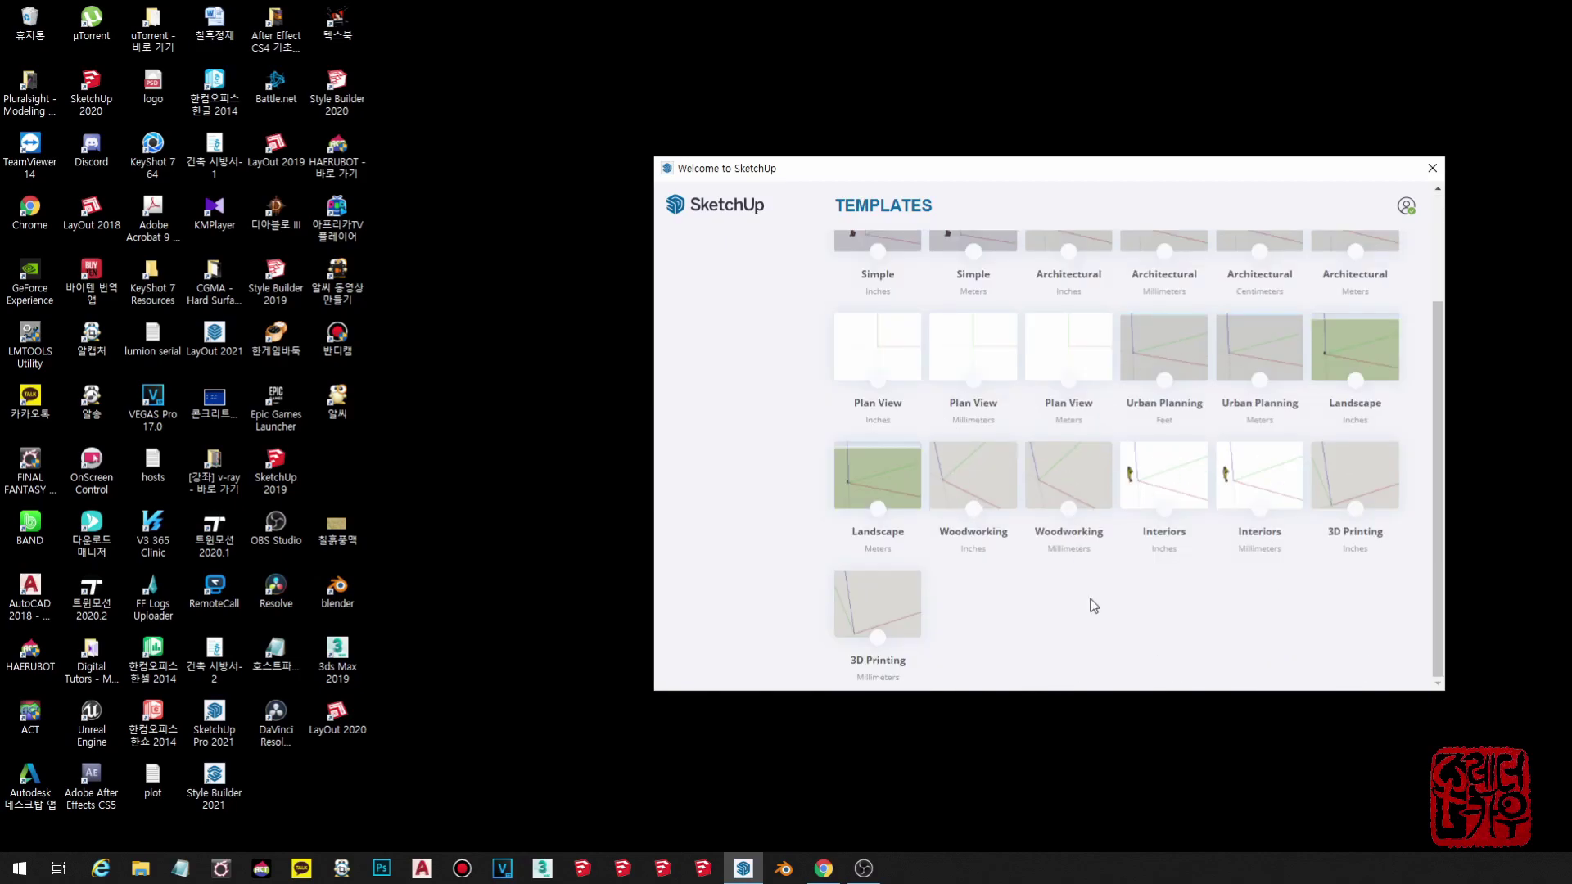
{"action": "scroll", "coordinate": [1093, 606], "scroll_direction": "up", "scroll_amount": 3}
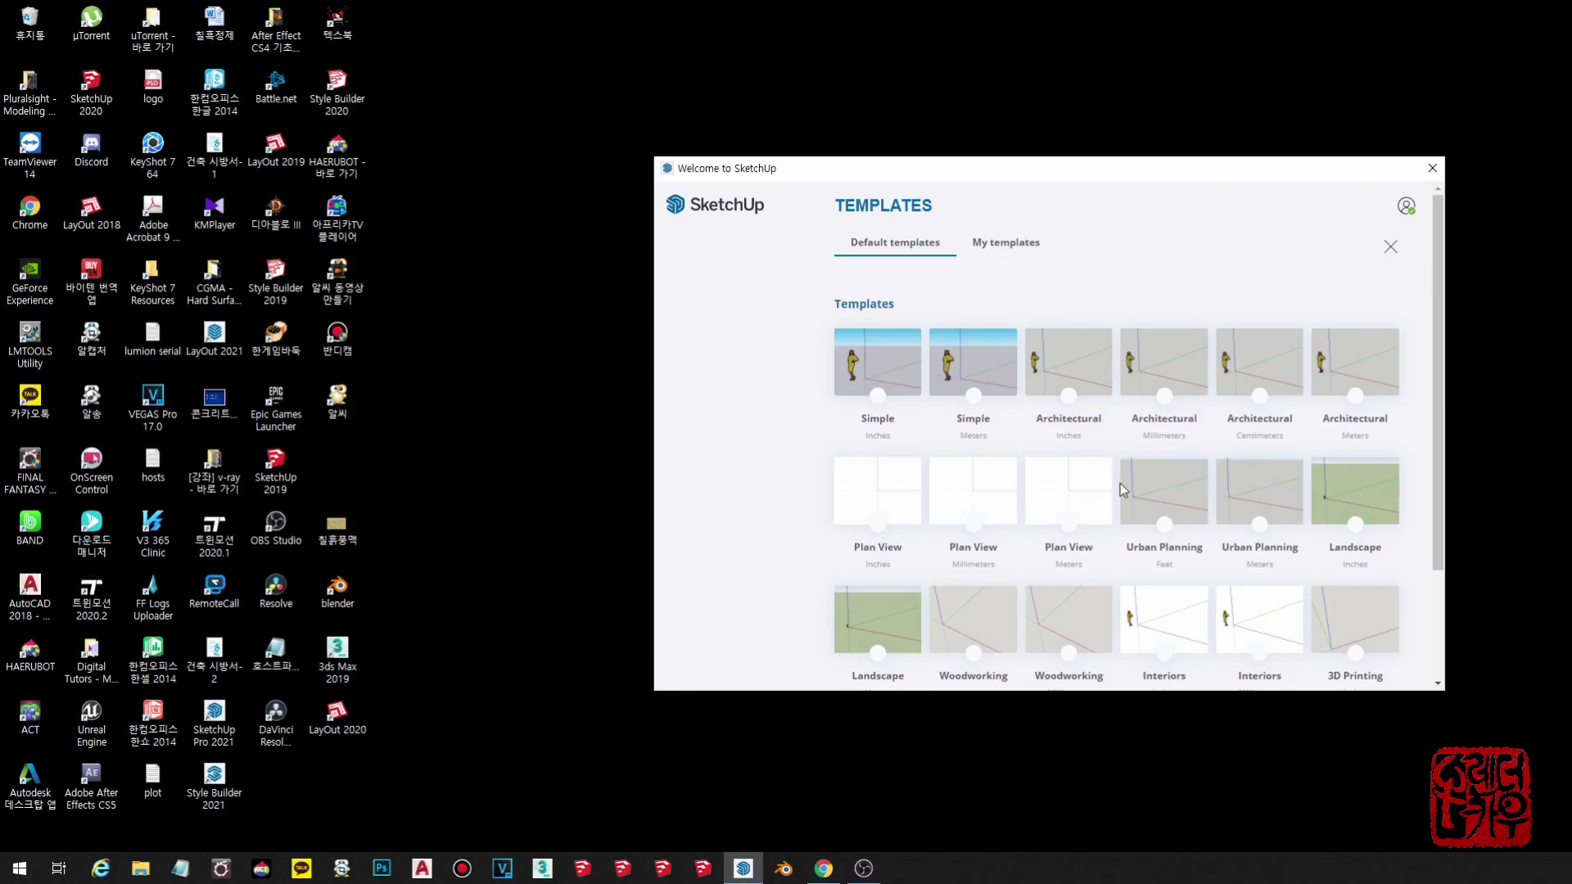
{"action": "scroll", "coordinate": [1120, 475], "scroll_direction": "down", "scroll_amount": 2}
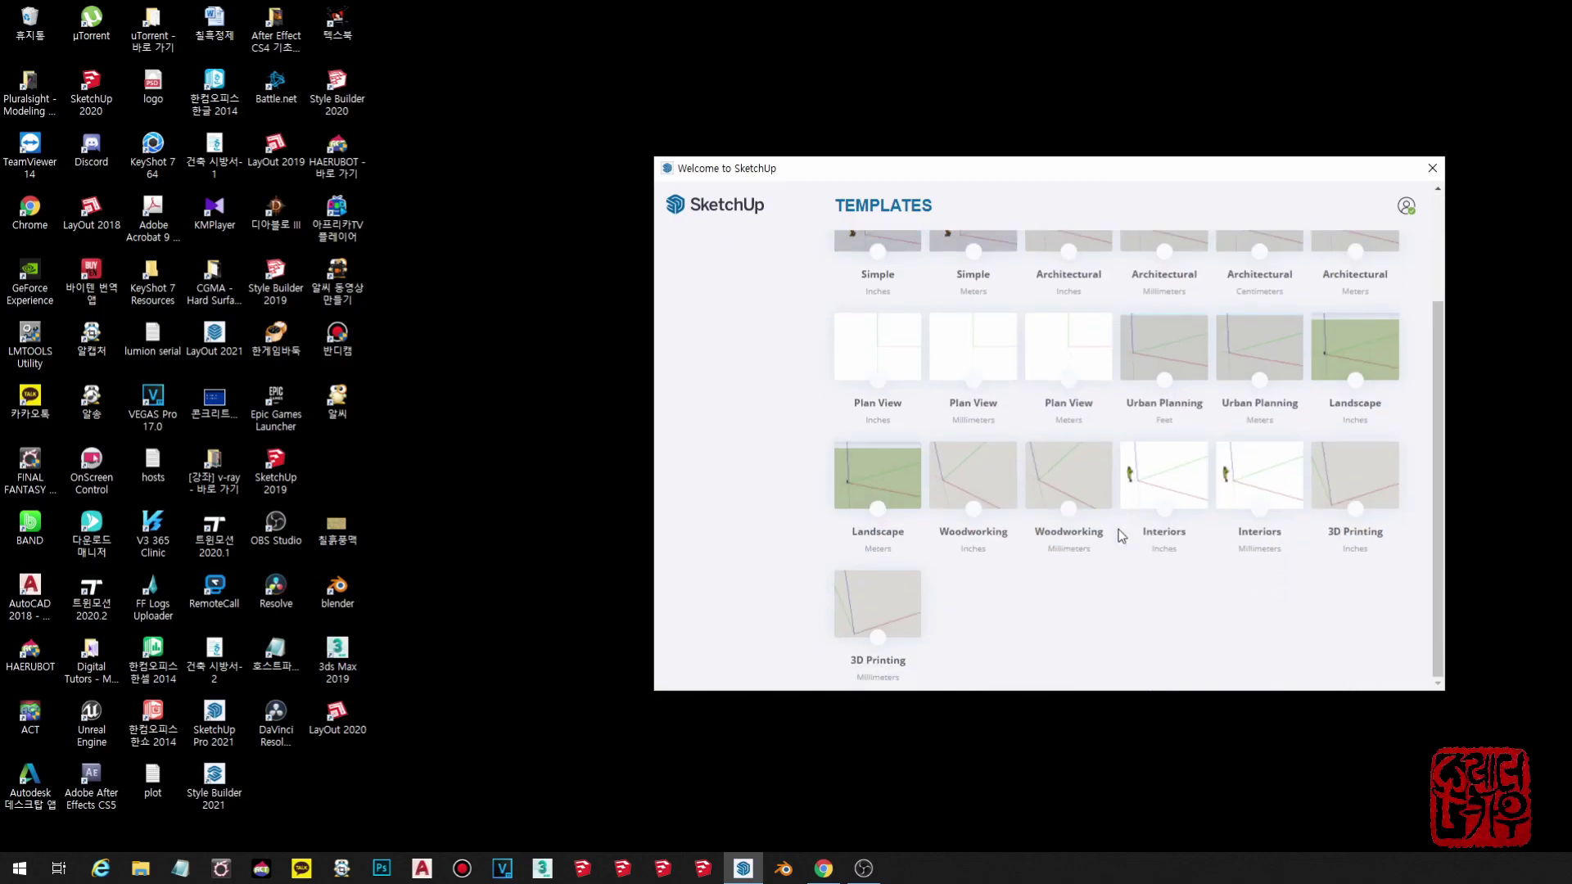
{"action": "left_click_drag", "start_coordinate": [1069, 516], "coordinate": [1079, 586]}
Start the new model from the chosen template and open the Preferences dialog.
{"action": "left_click", "coordinate": [1073, 532]}
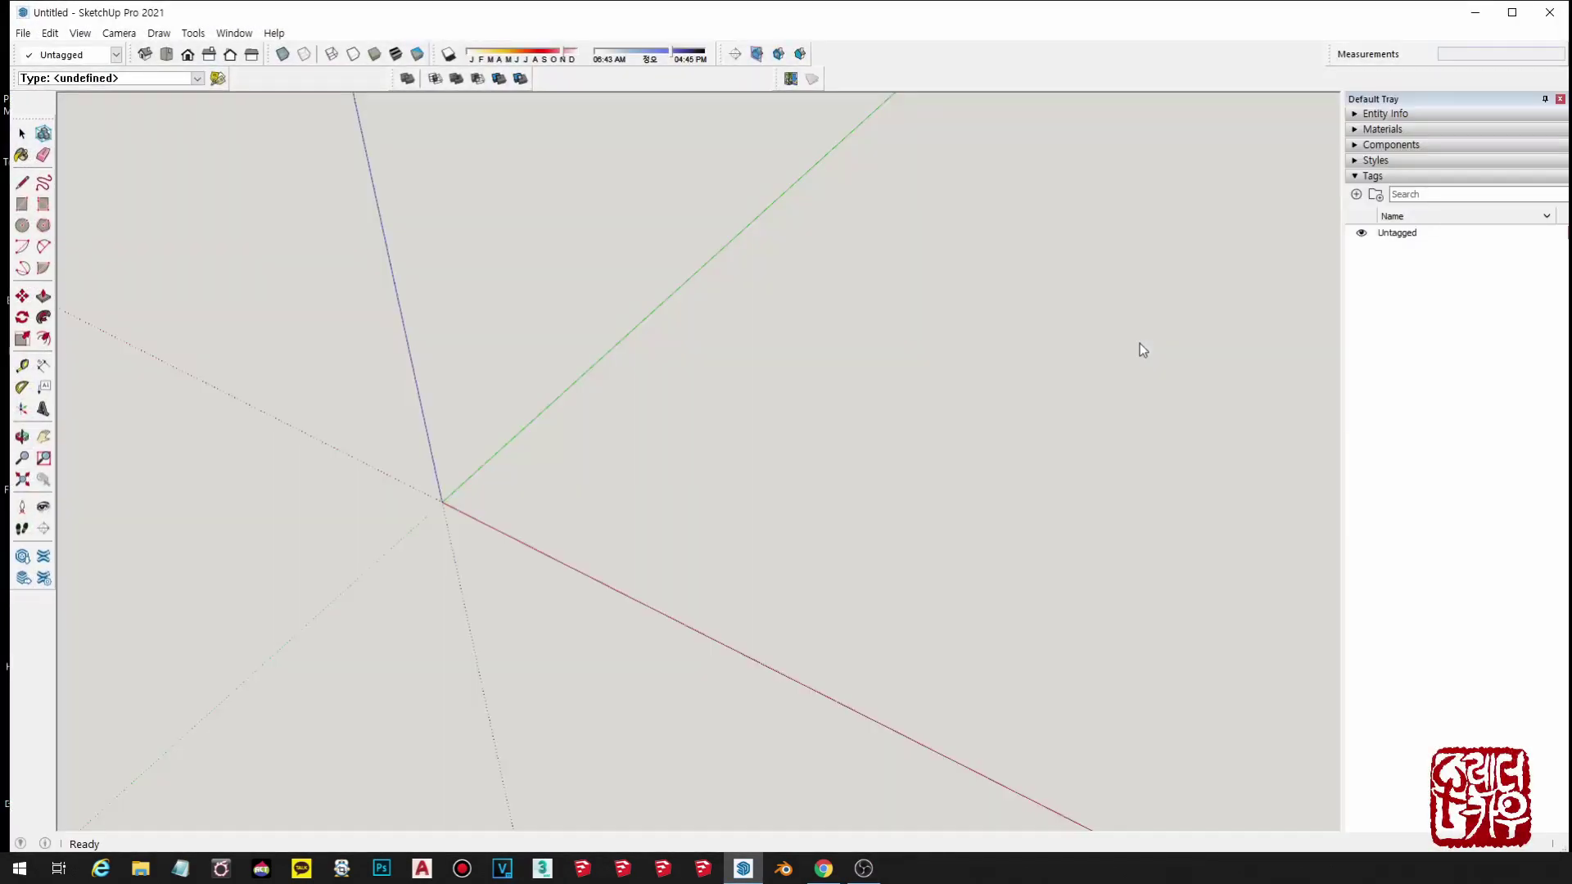
{"action": "left_click", "coordinate": [235, 33]}
{"action": "left_click", "coordinate": [250, 135]}
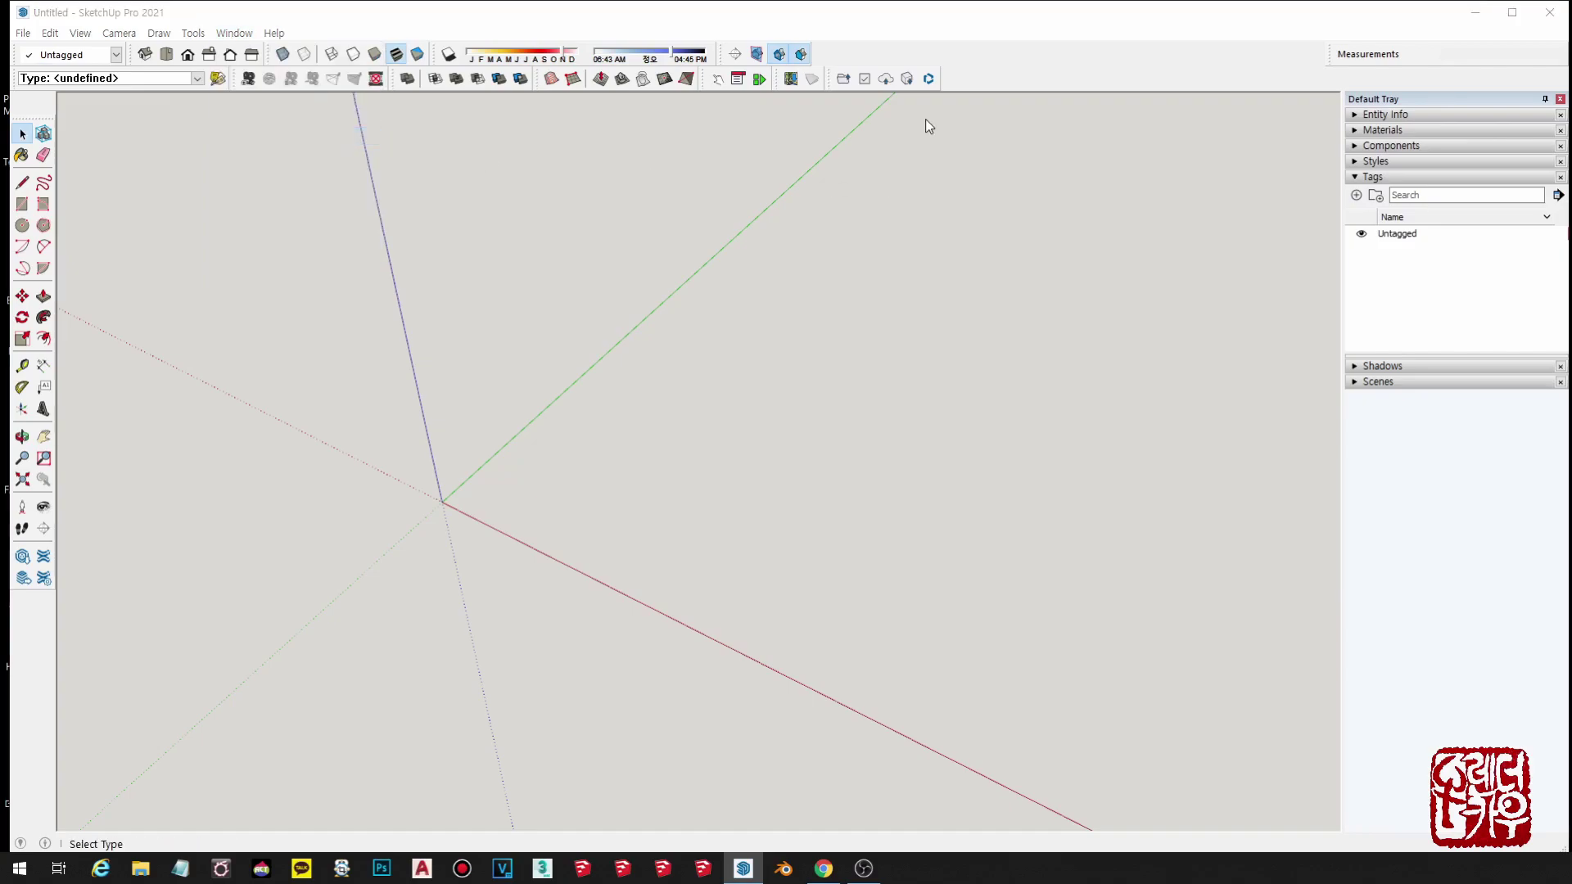
{"action": "left_click_drag", "start_coordinate": [986, 211], "coordinate": [1074, 210]}
Browse the Accessibility, Applications, Compatibility, Drawing, Files and General preference pages.
{"action": "left_click", "coordinate": [830, 237]}
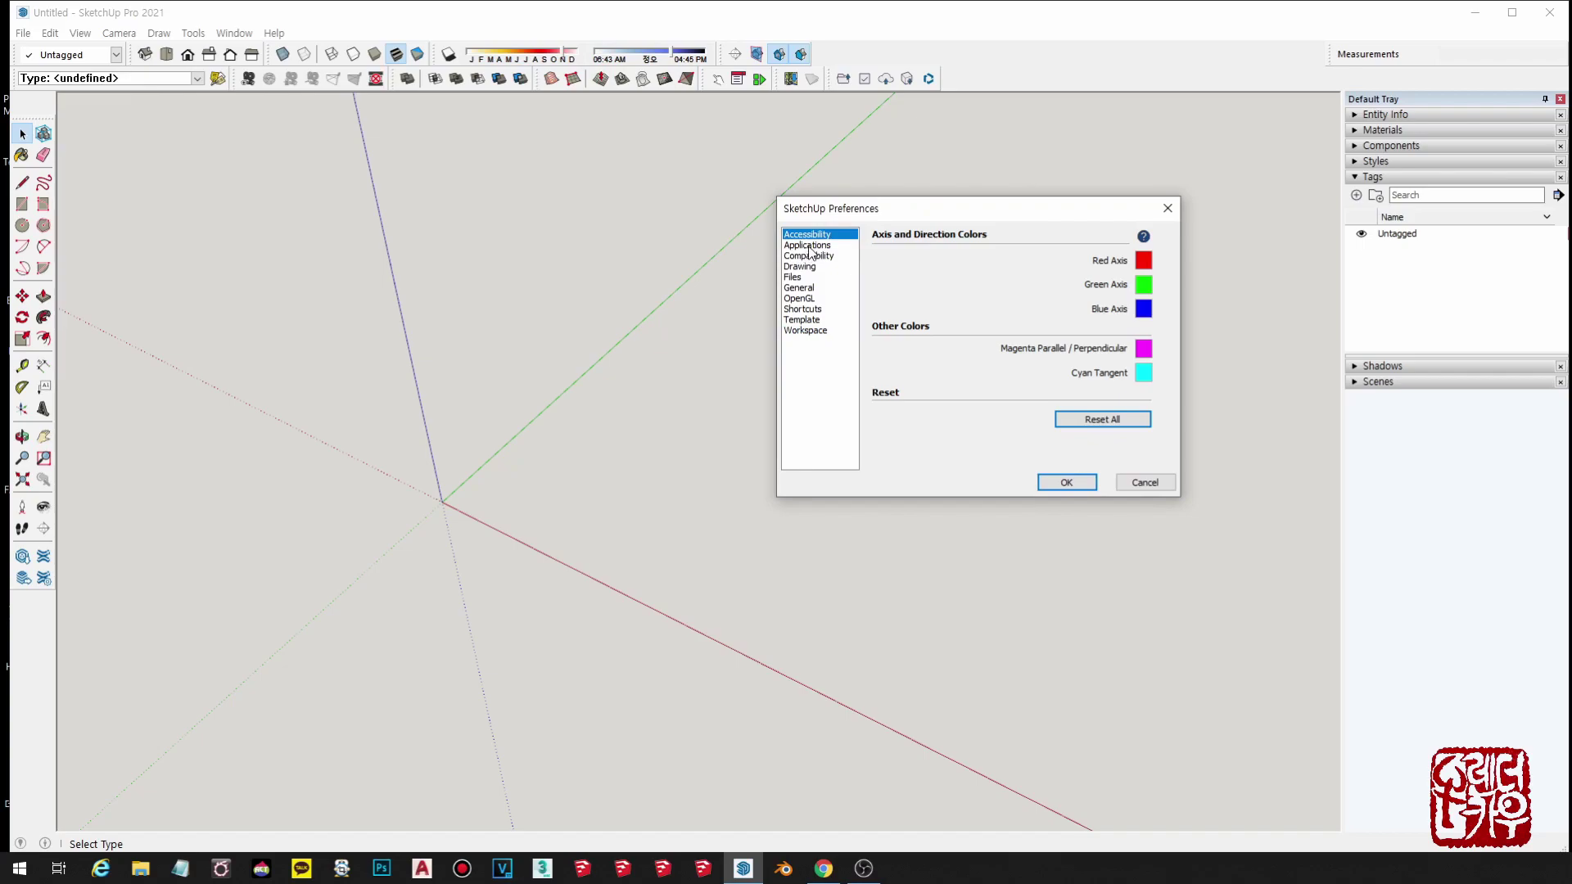
{"action": "left_click", "coordinate": [807, 245]}
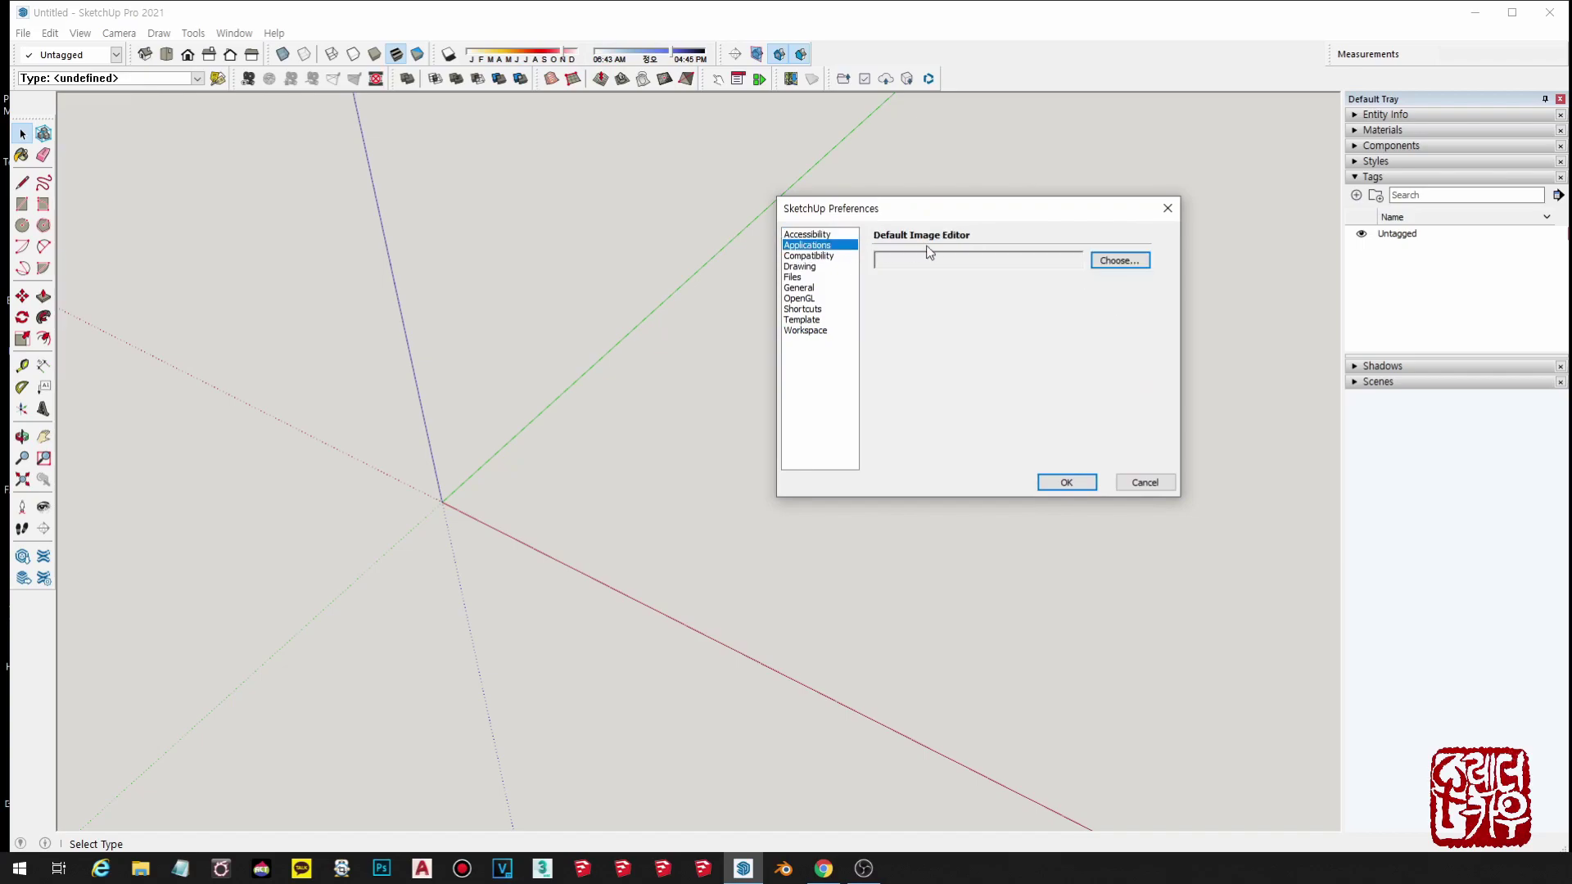
{"action": "left_click", "coordinate": [799, 257]}
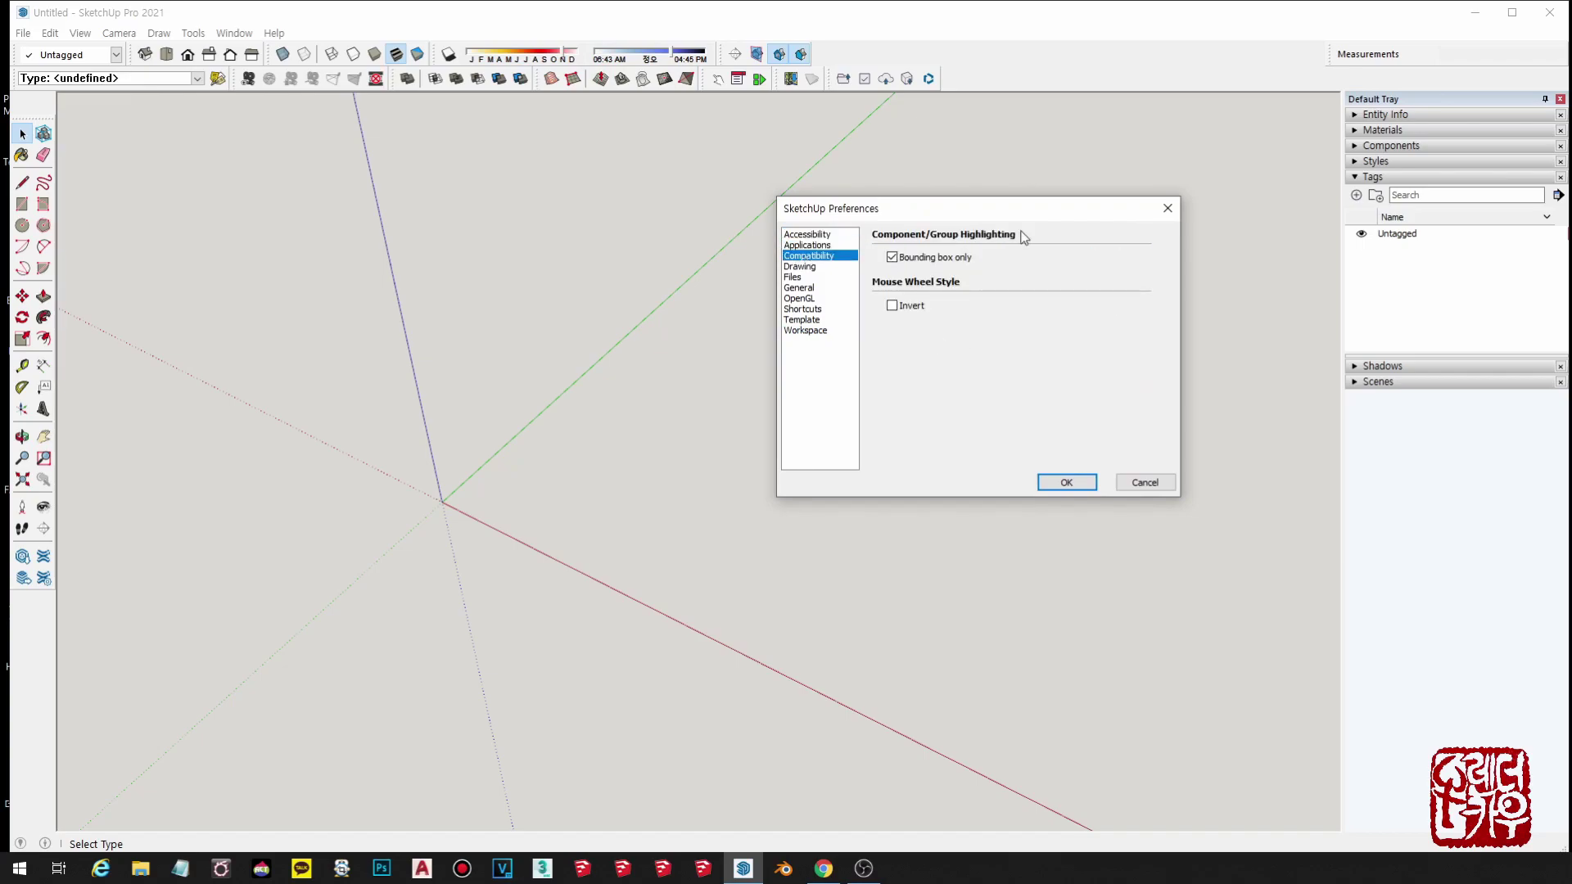
{"action": "left_click", "coordinate": [810, 267]}
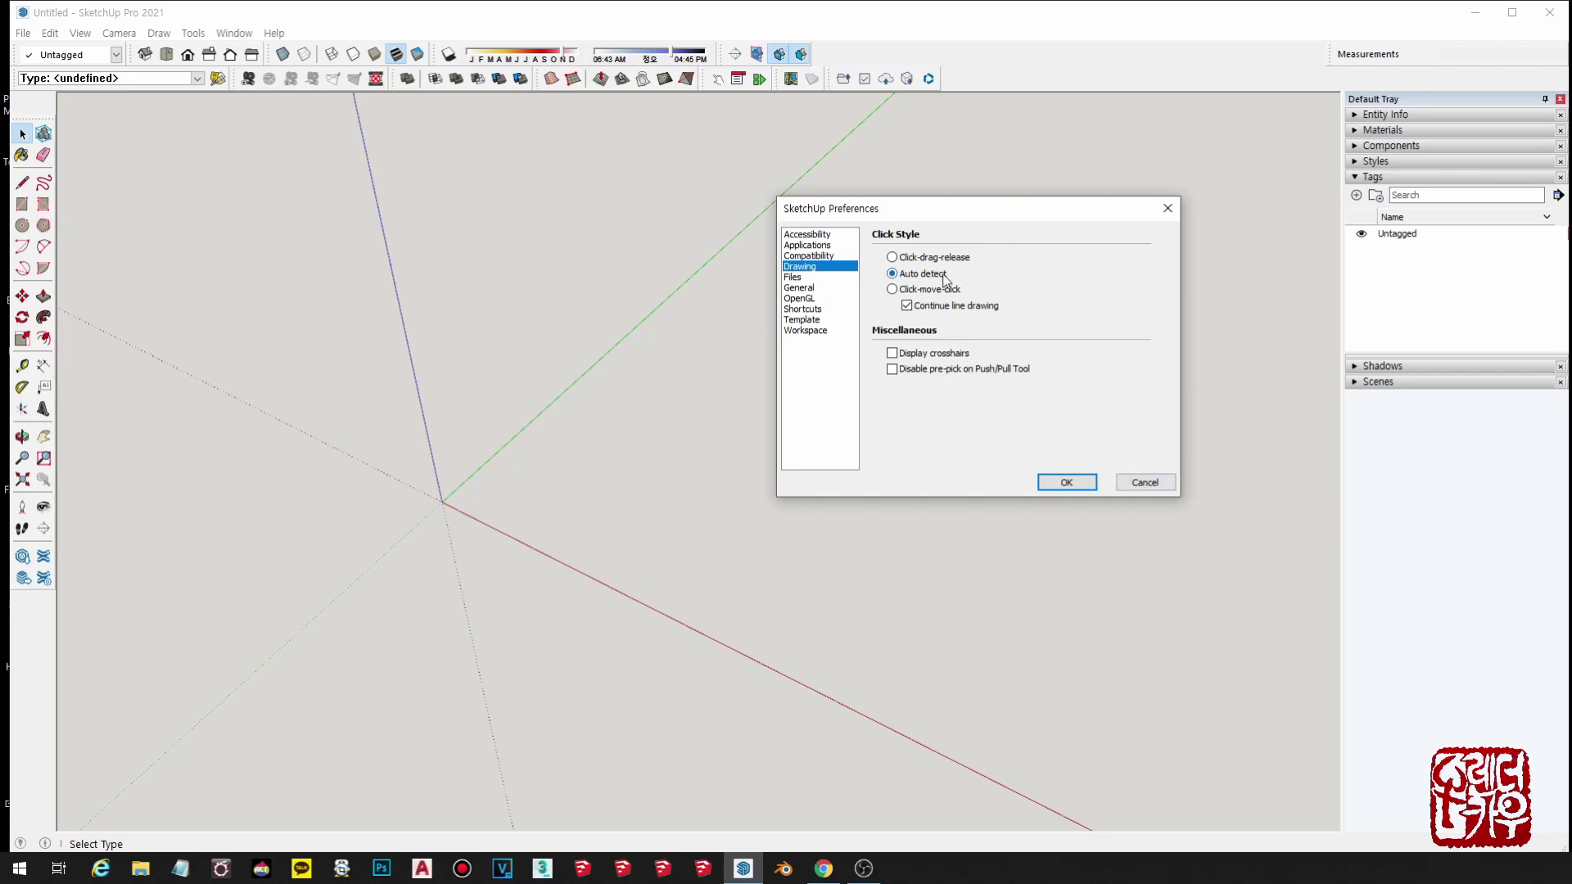
{"action": "left_click", "coordinate": [794, 278]}
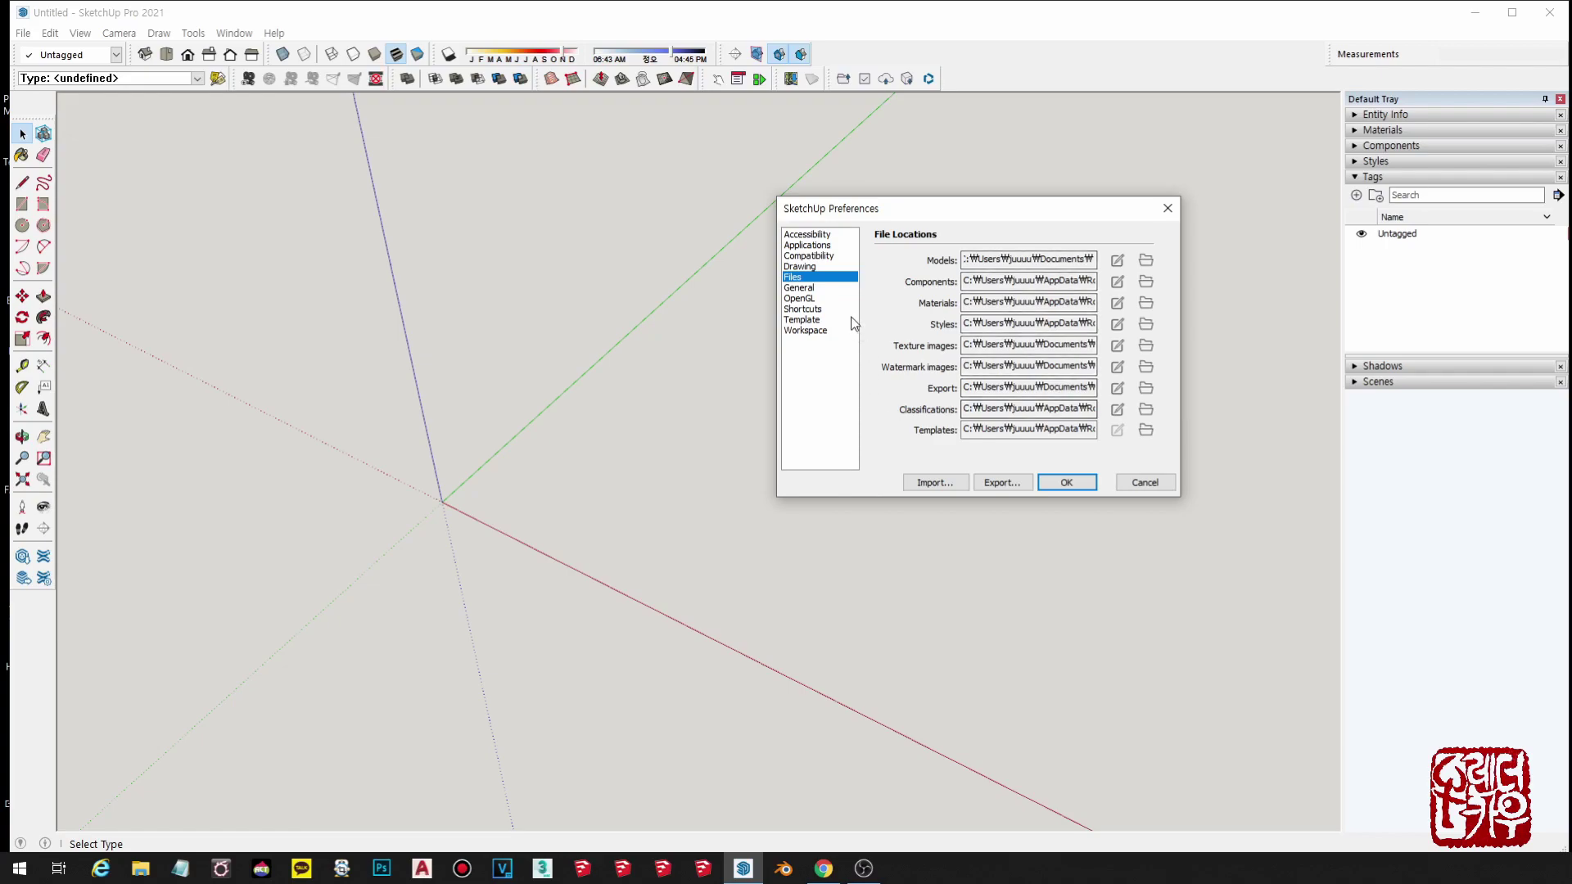
{"action": "left_click", "coordinate": [799, 290]}
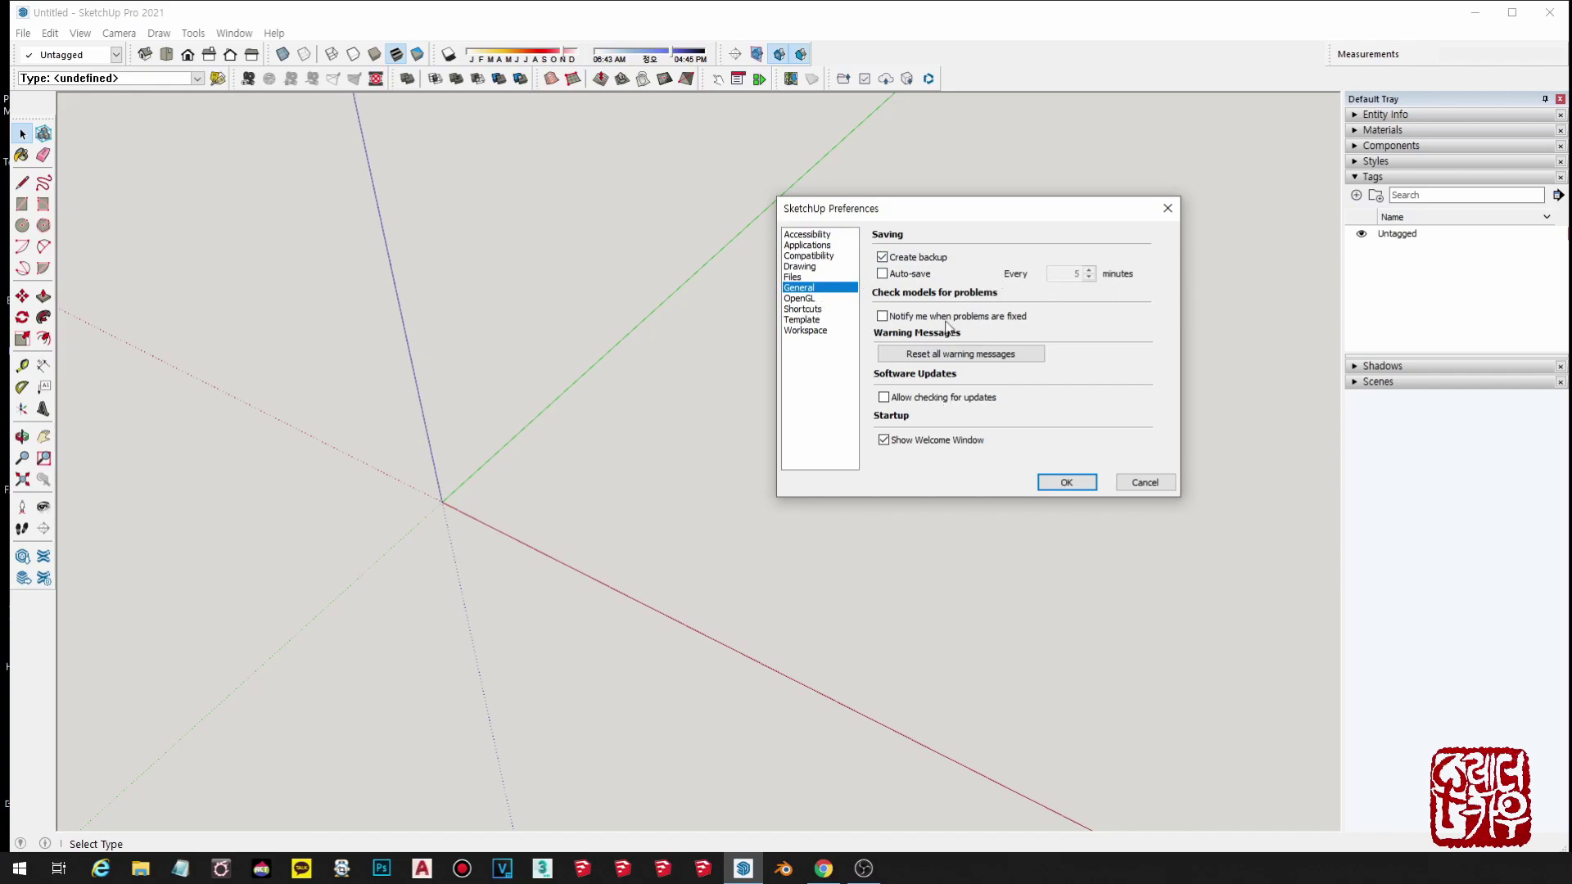
Keep multisample anti-aliasing at 4x on the OpenGL preferences page.
{"action": "left_click", "coordinate": [809, 301]}
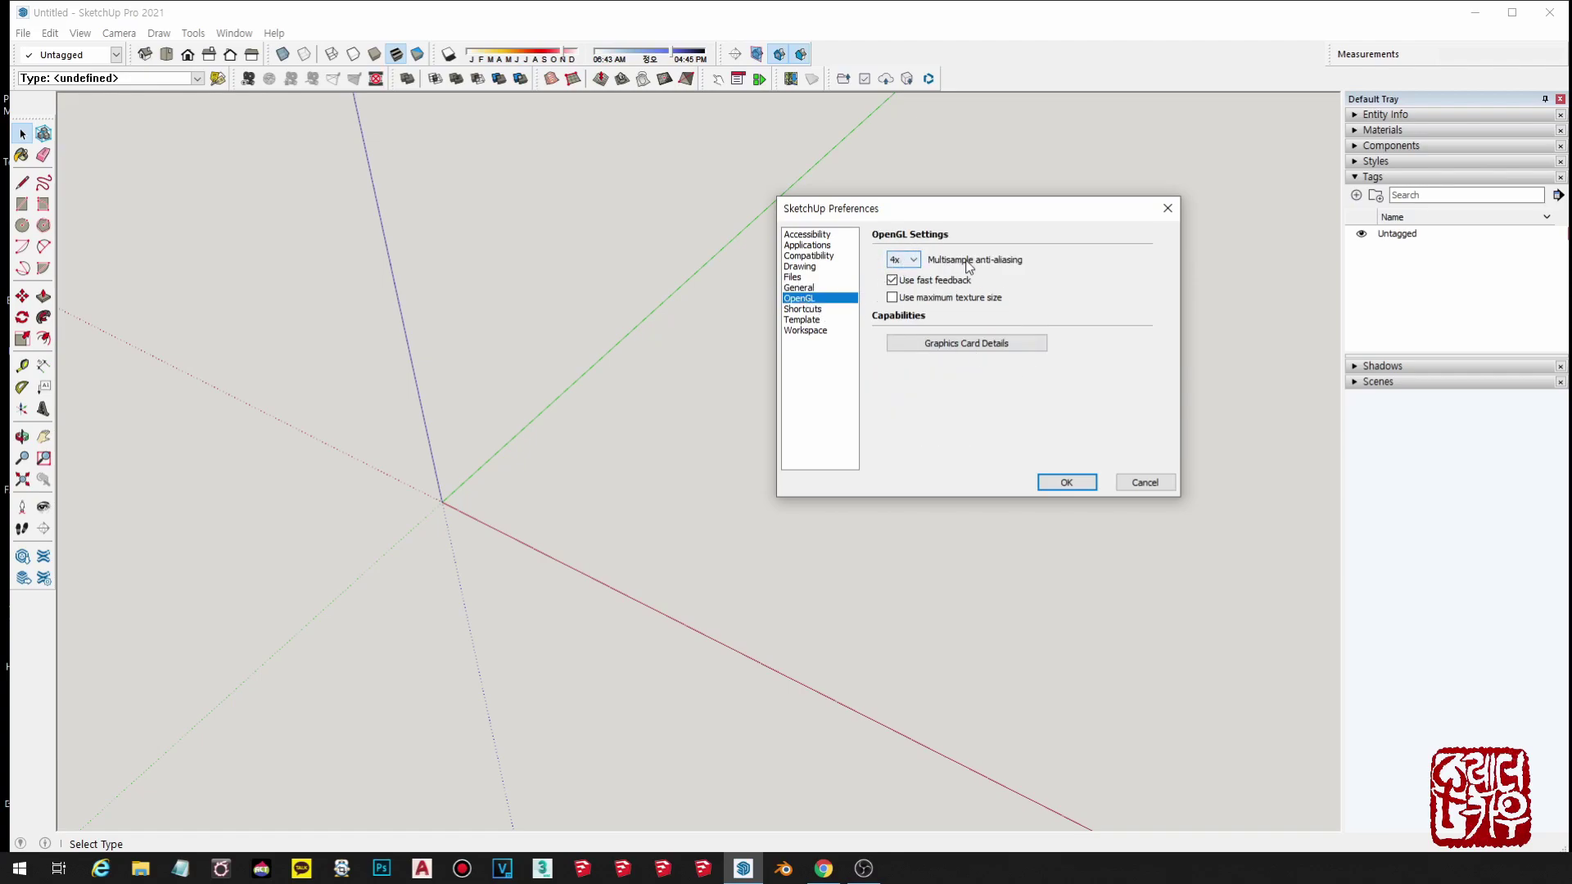
{"action": "left_click", "coordinate": [914, 263]}
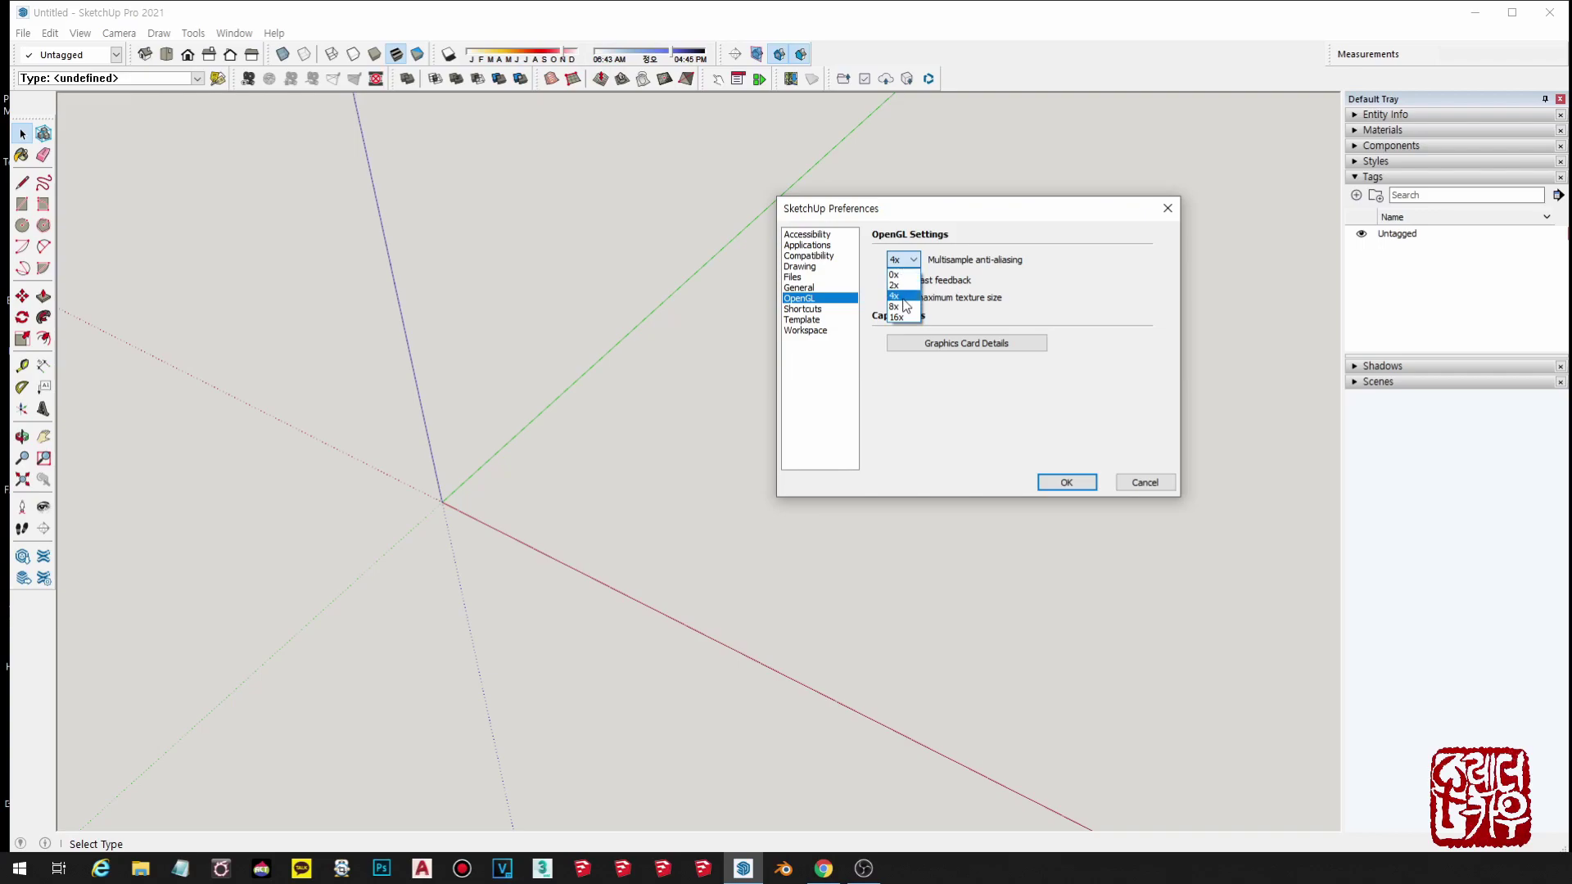
{"action": "left_click", "coordinate": [966, 281]}
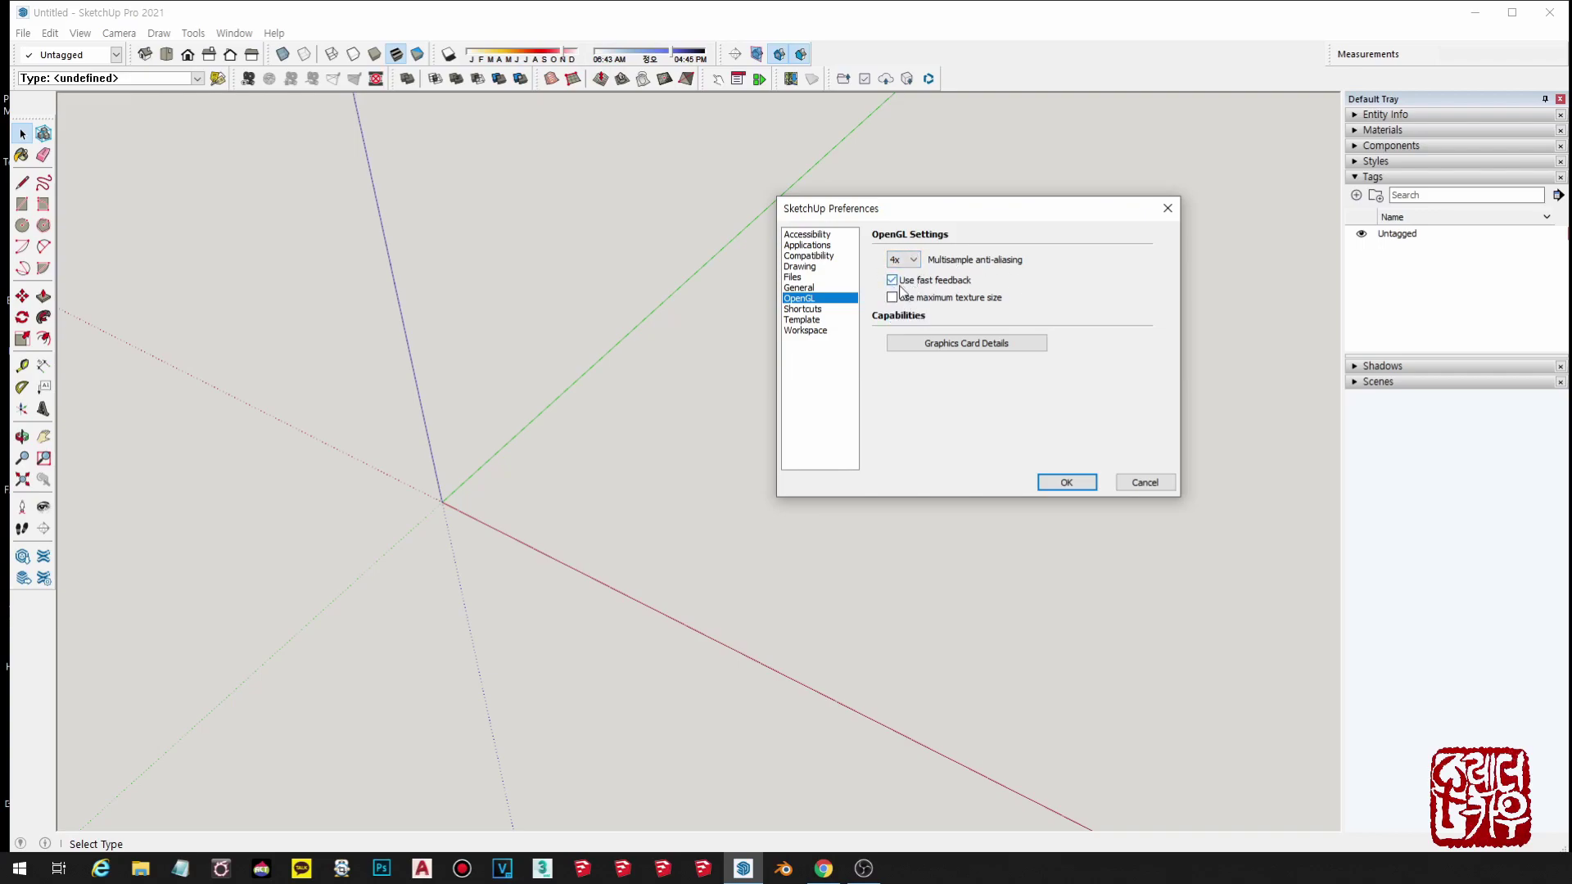
Filter the Shortcuts list to find the Rotate function.
{"action": "left_click", "coordinate": [807, 310]}
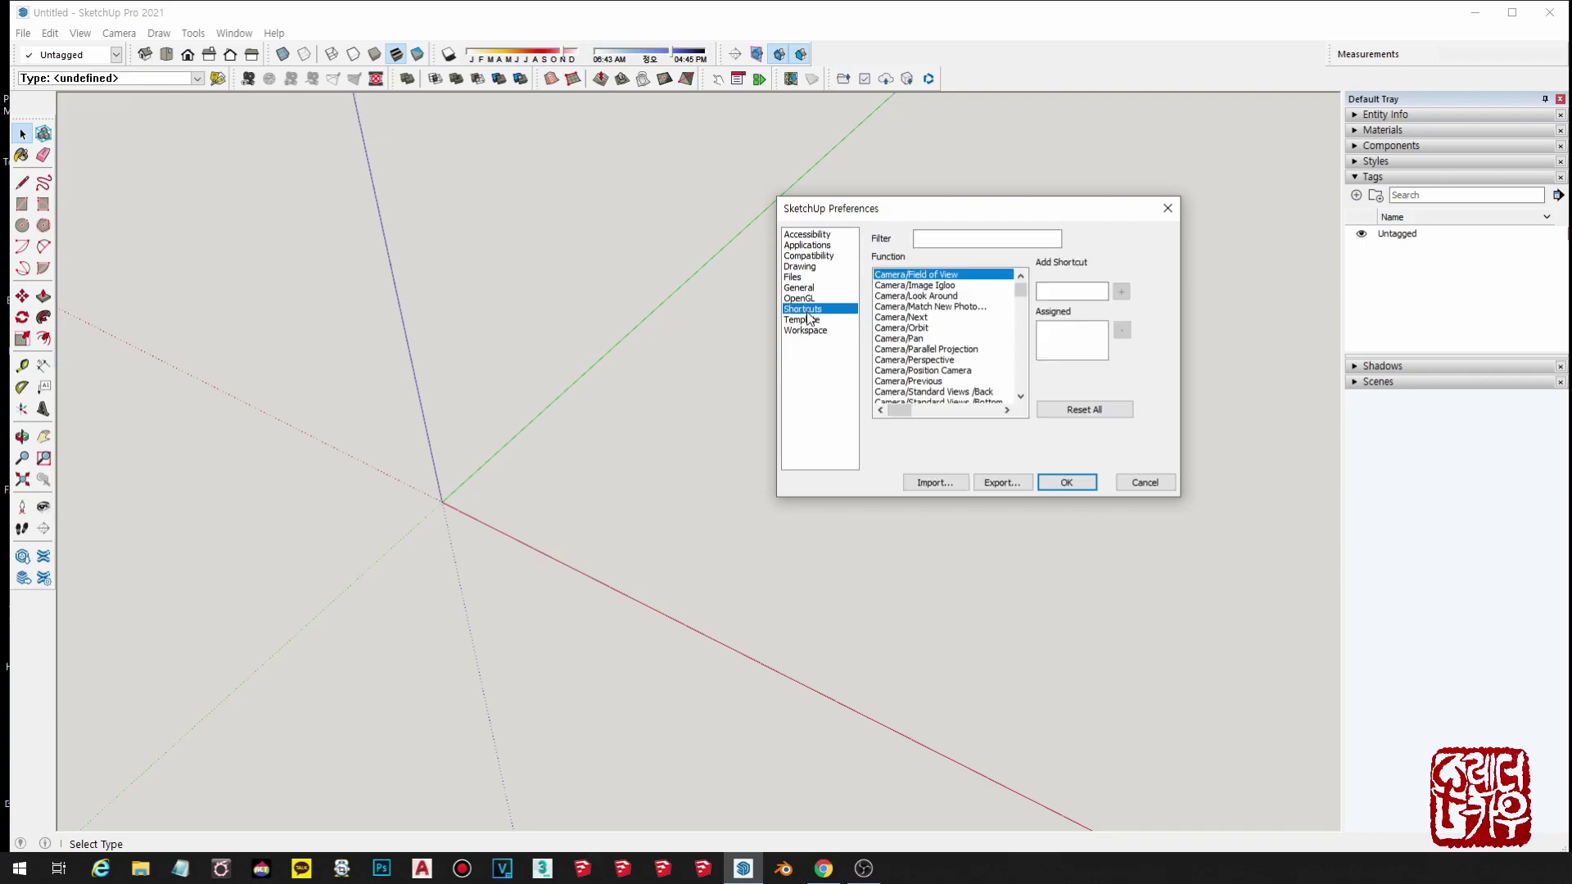
{"action": "left_click", "coordinate": [954, 239]}
{"action": "type", "text": "ove"}
{"action": "key", "text": "BackSpace"}
{"action": "key", "text": "BackSpace"}
{"action": "key", "text": "BackSpace"}
{"action": "type", "text": "roit"}
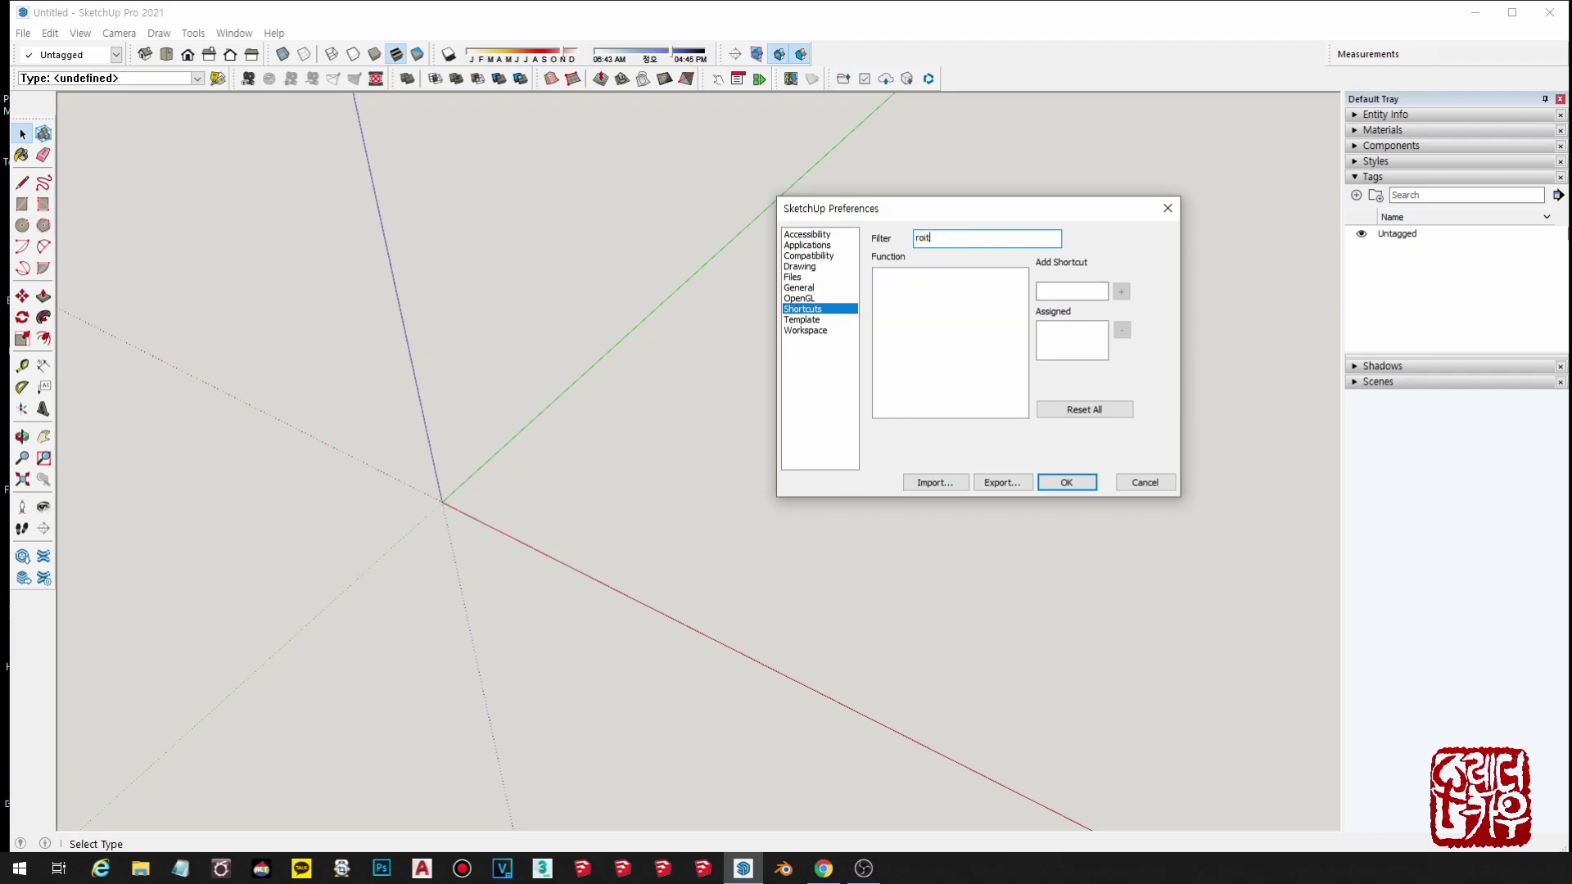
{"action": "key", "text": "BackSpace"}
{"action": "key", "text": "BackSpace"}
{"action": "type", "text": "t"}
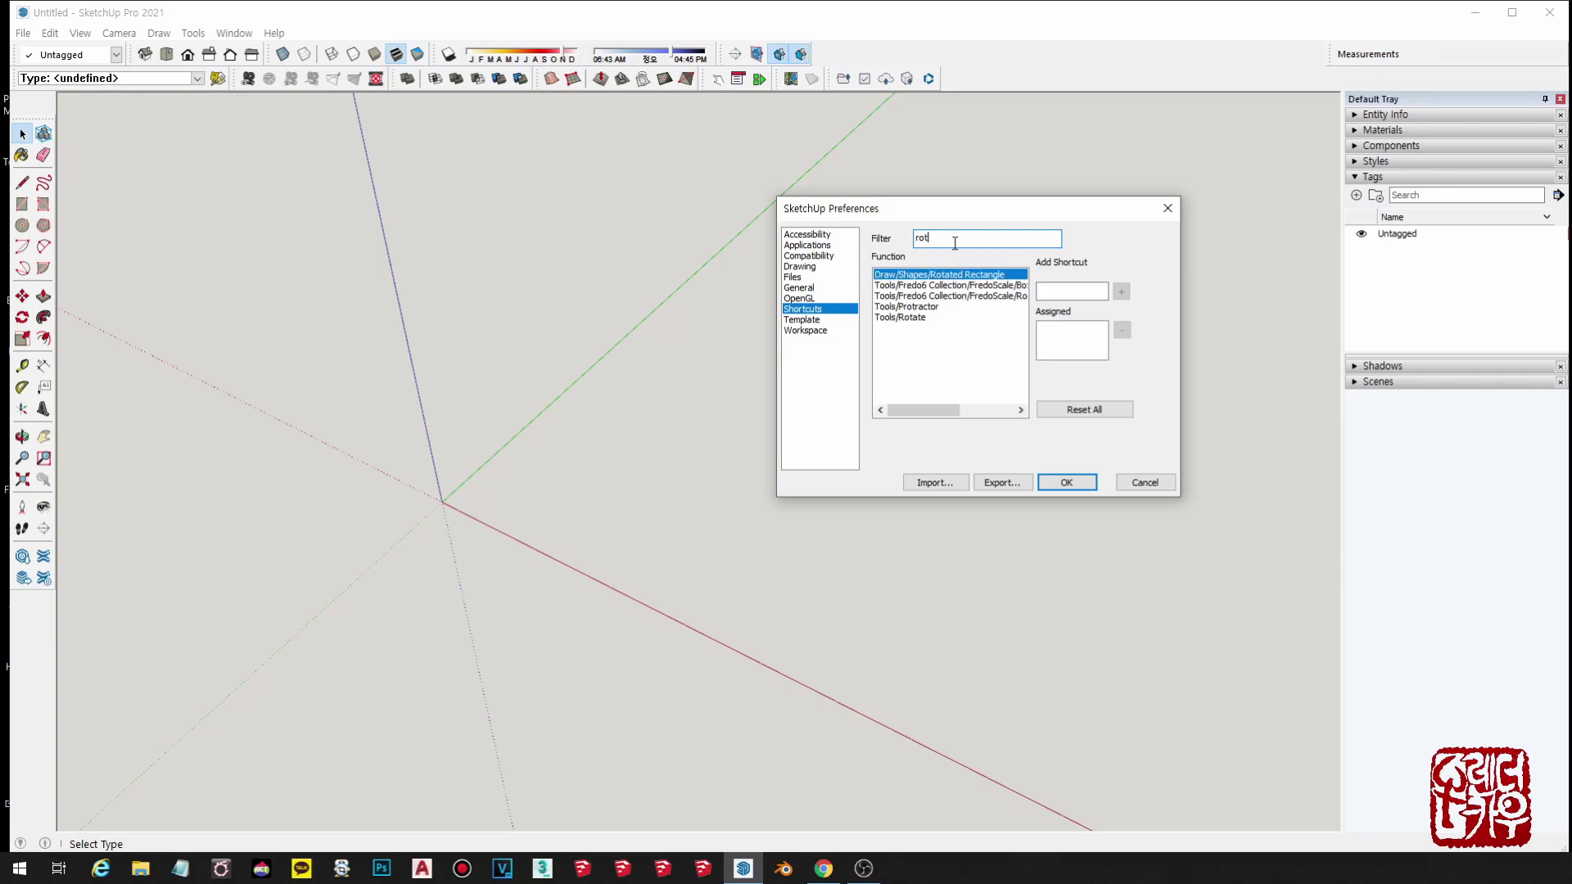
{"action": "type", "text": "ate"}
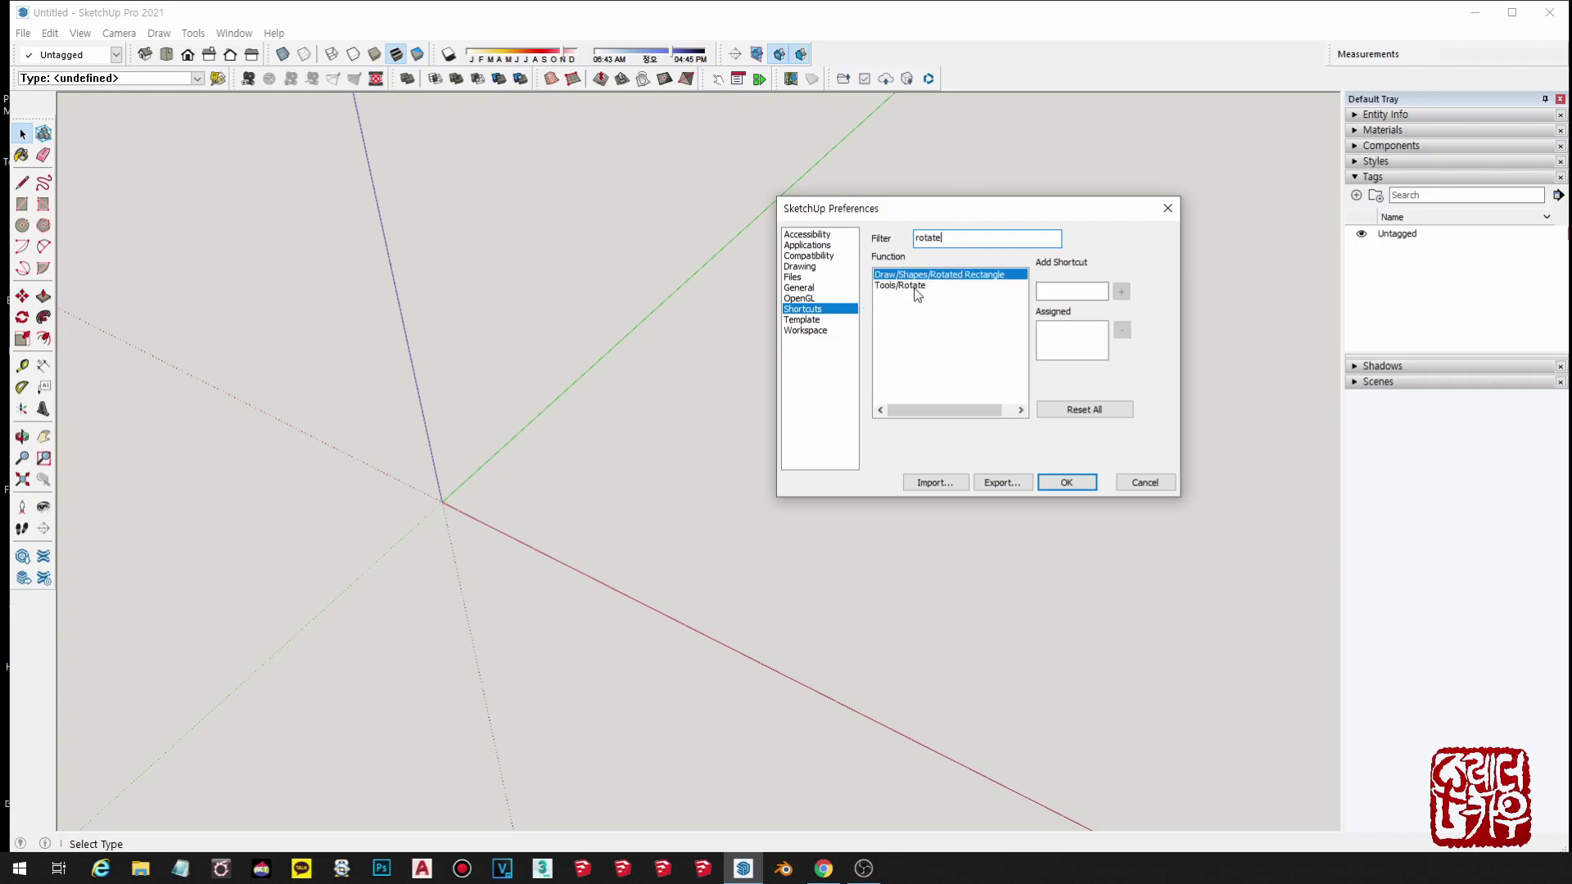
Add Ctrl+R as a second shortcut for Tools/Rotate and view the Template page.
{"action": "left_click", "coordinate": [900, 285]}
{"action": "left_click", "coordinate": [1072, 293]}
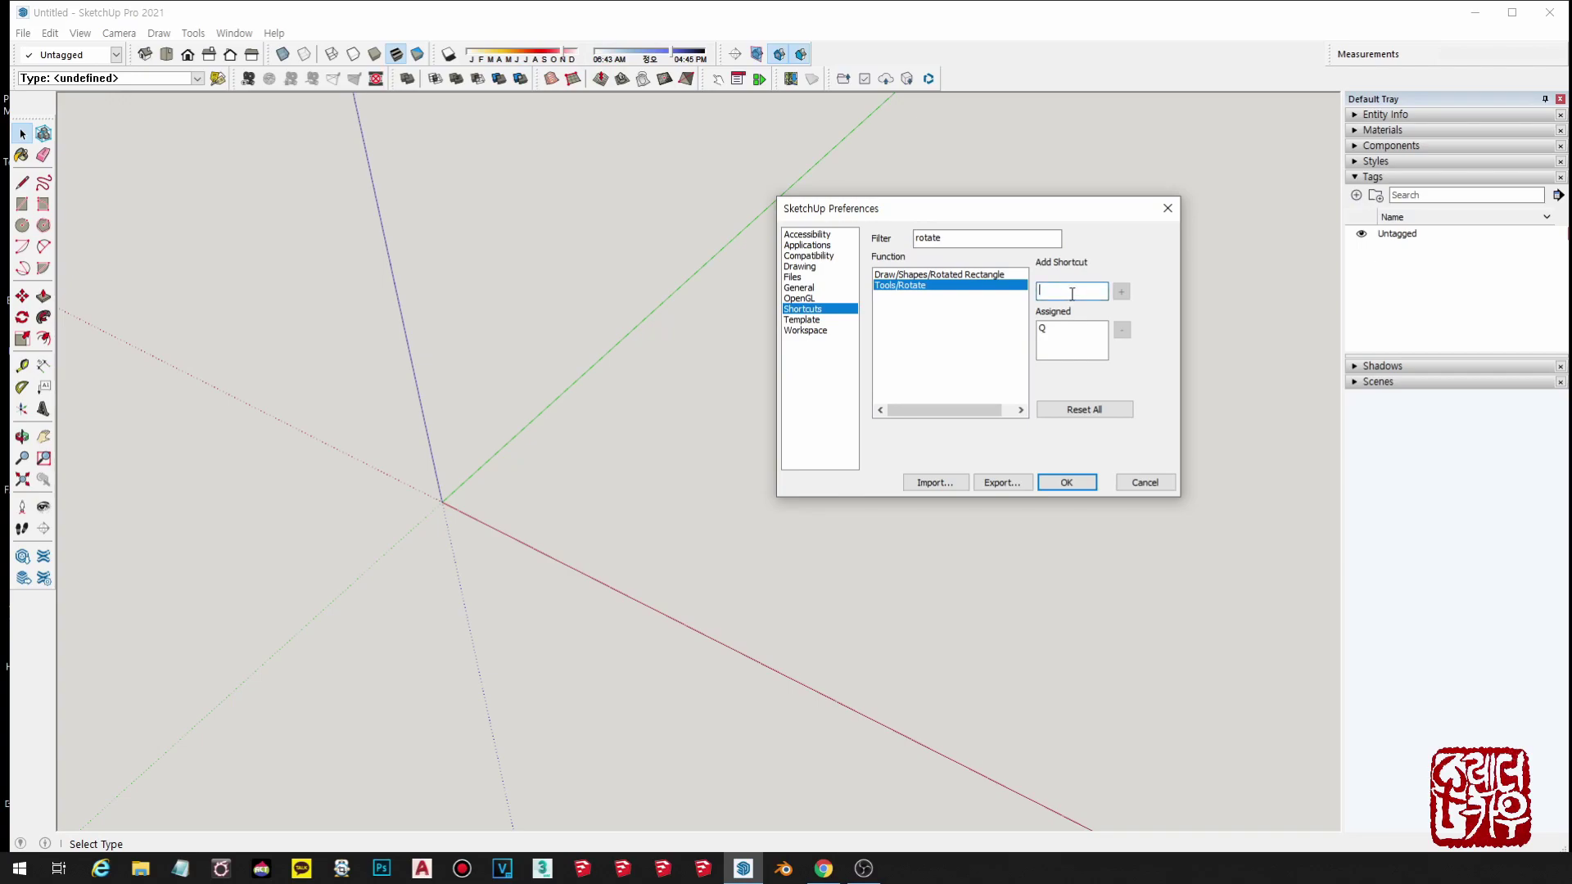
{"action": "left_click", "coordinate": [1121, 293]}
{"action": "left_click", "coordinate": [818, 320]}
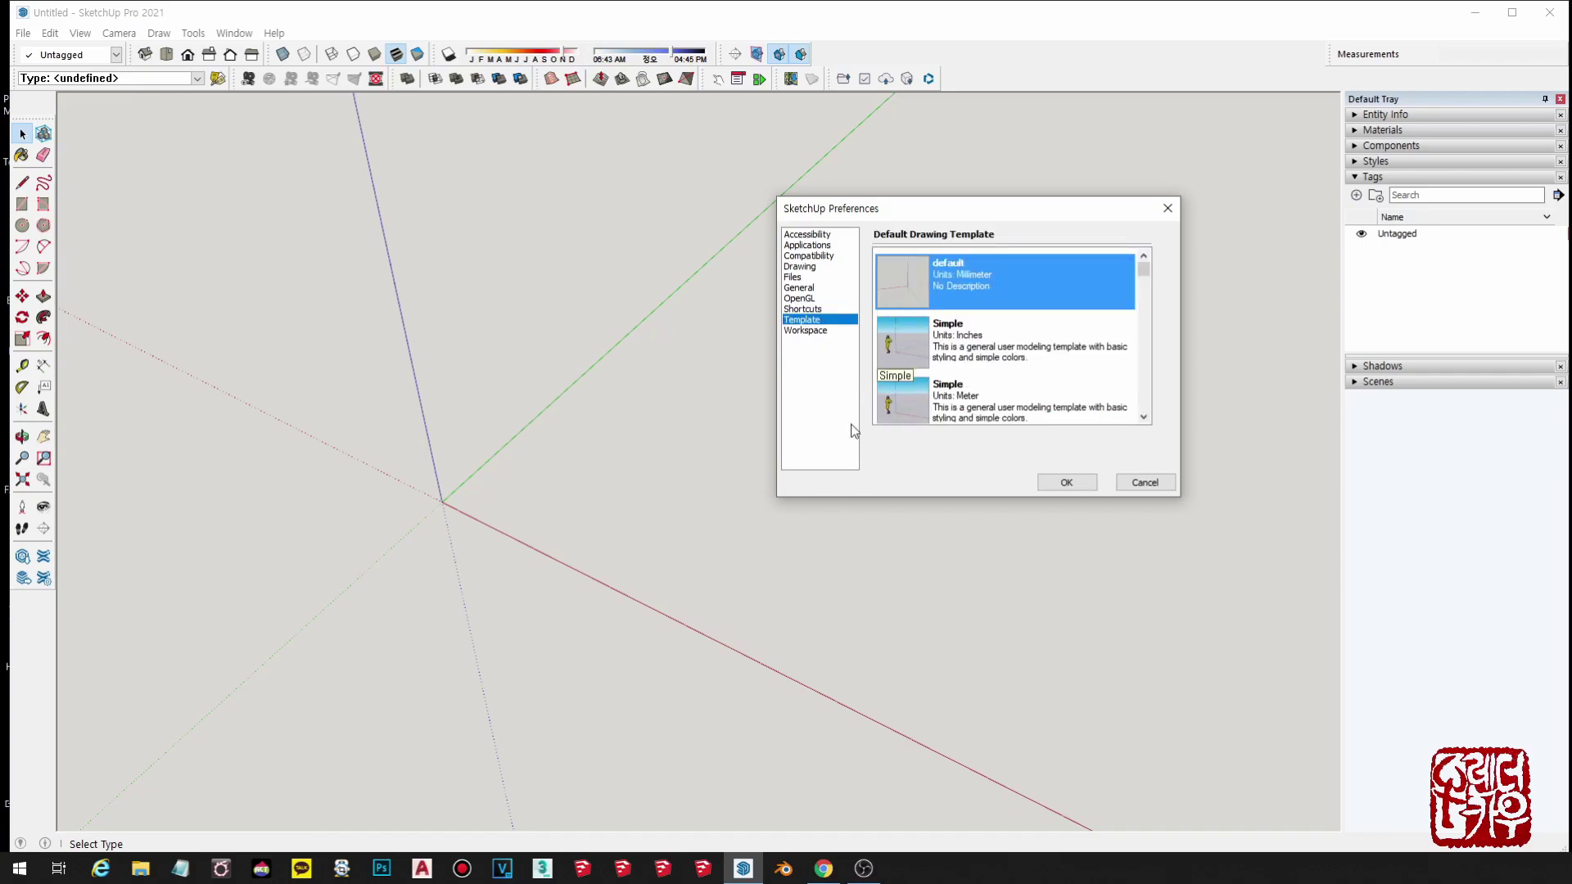
Review the Workspace, OpenGL, General and Shortcuts pages, accept Preferences, and float the Tags toolbar.
{"action": "left_click", "coordinate": [819, 330]}
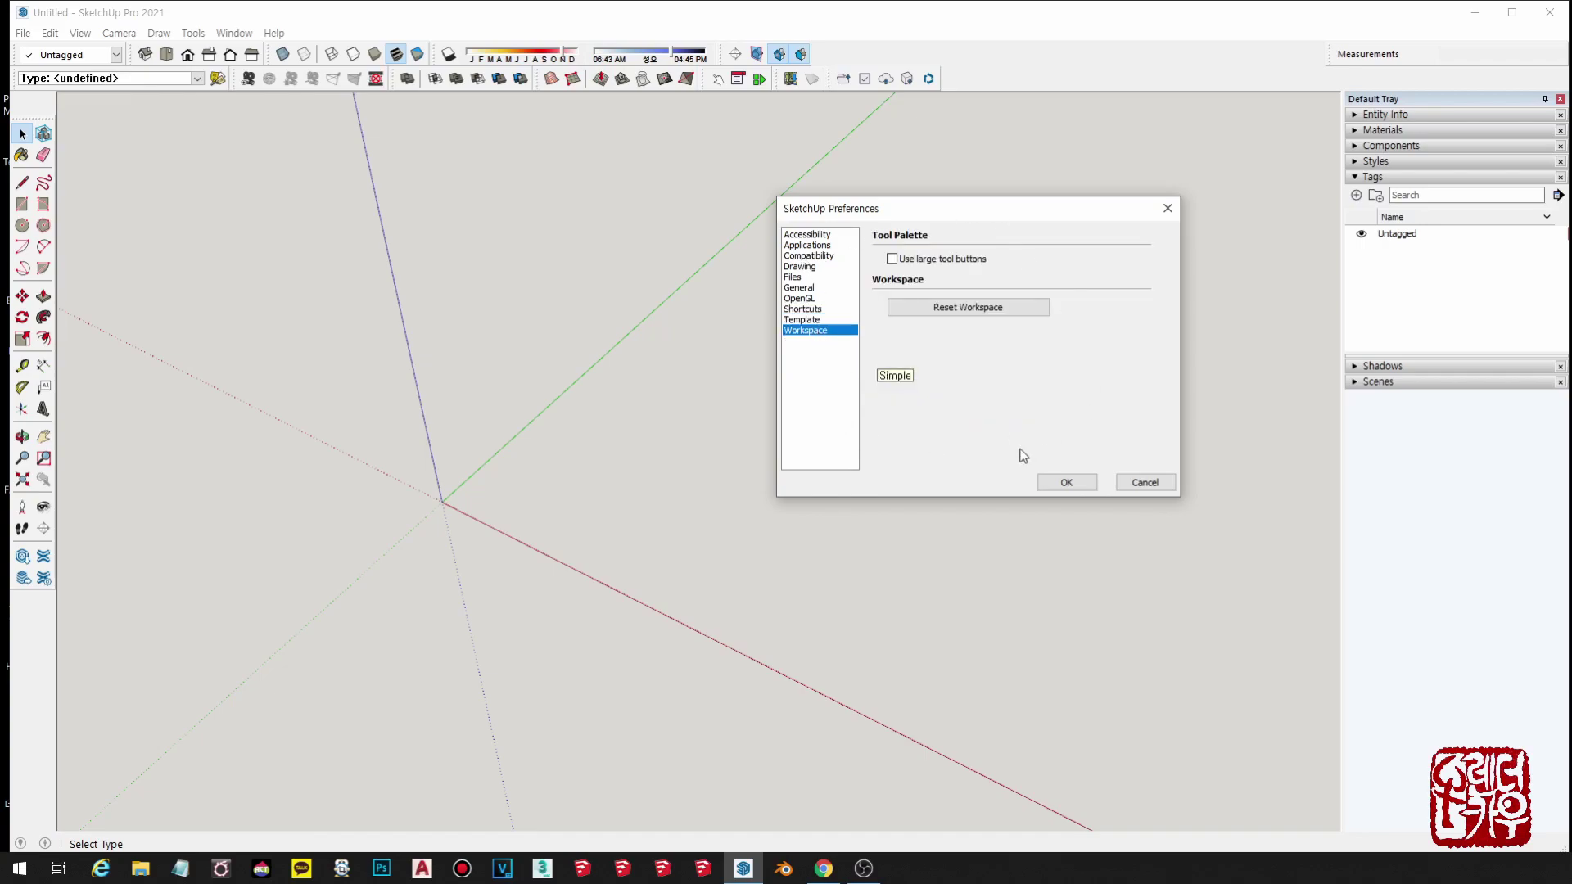
{"action": "left_click", "coordinate": [800, 299]}
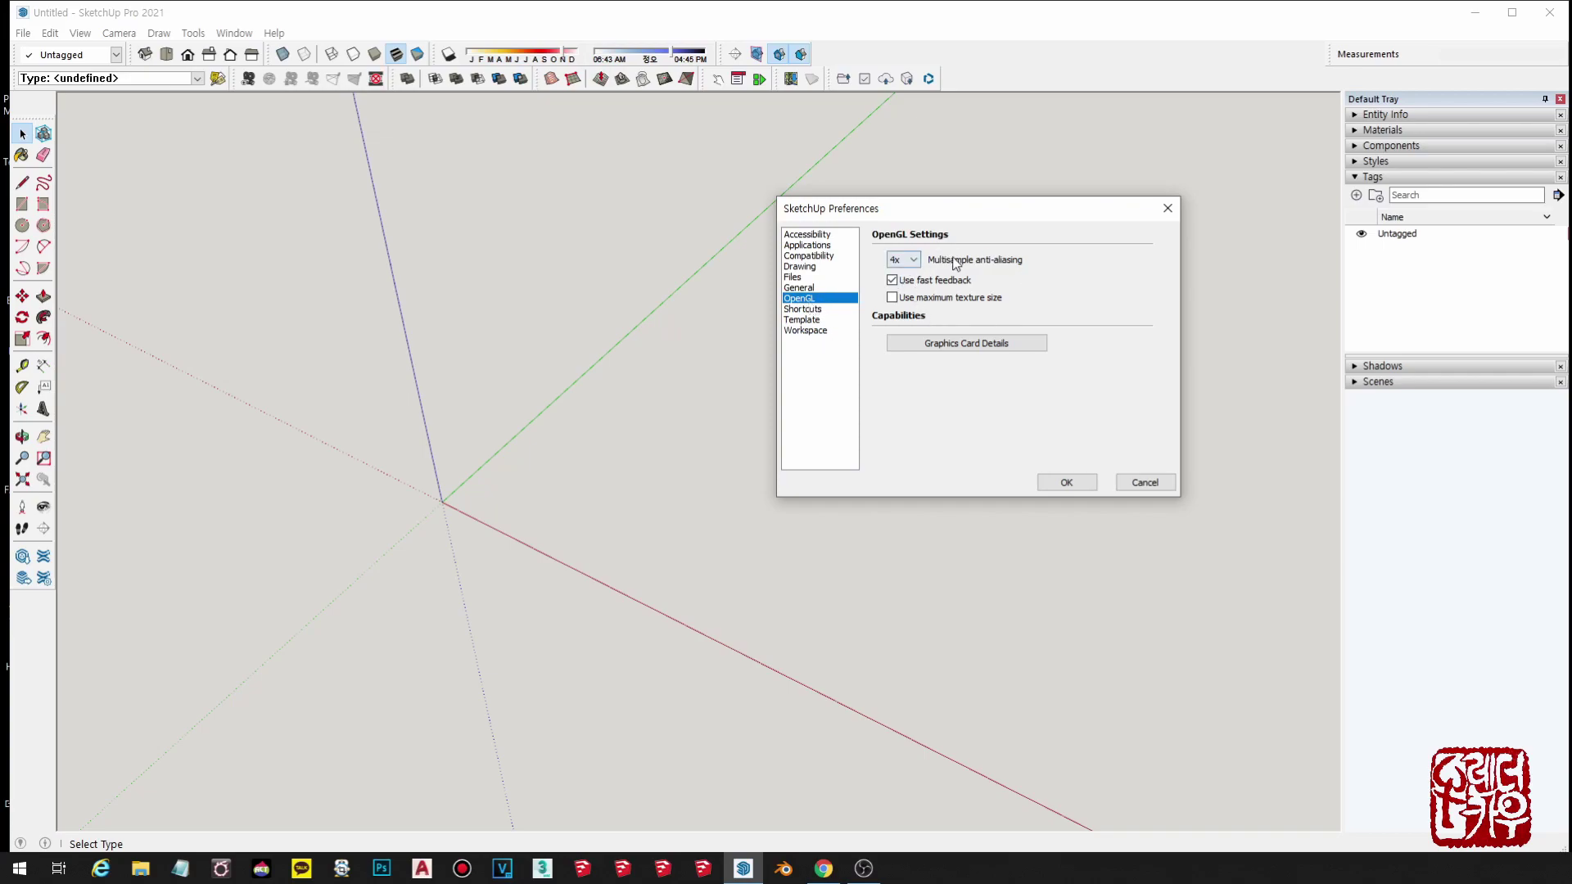
{"action": "left_click", "coordinate": [800, 289]}
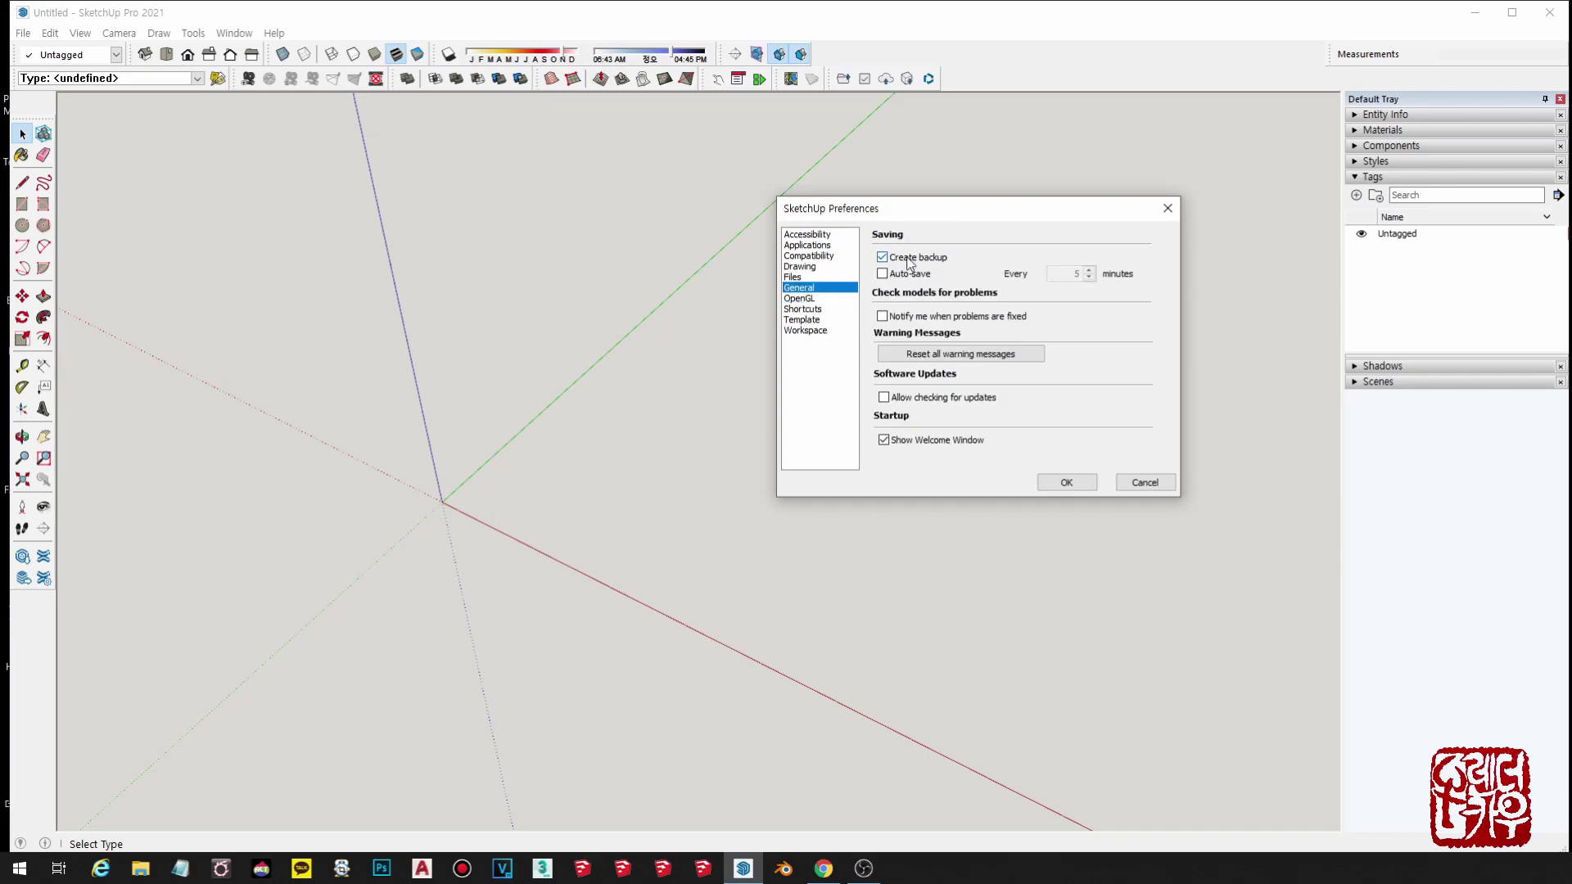
{"action": "left_click", "coordinate": [801, 311]}
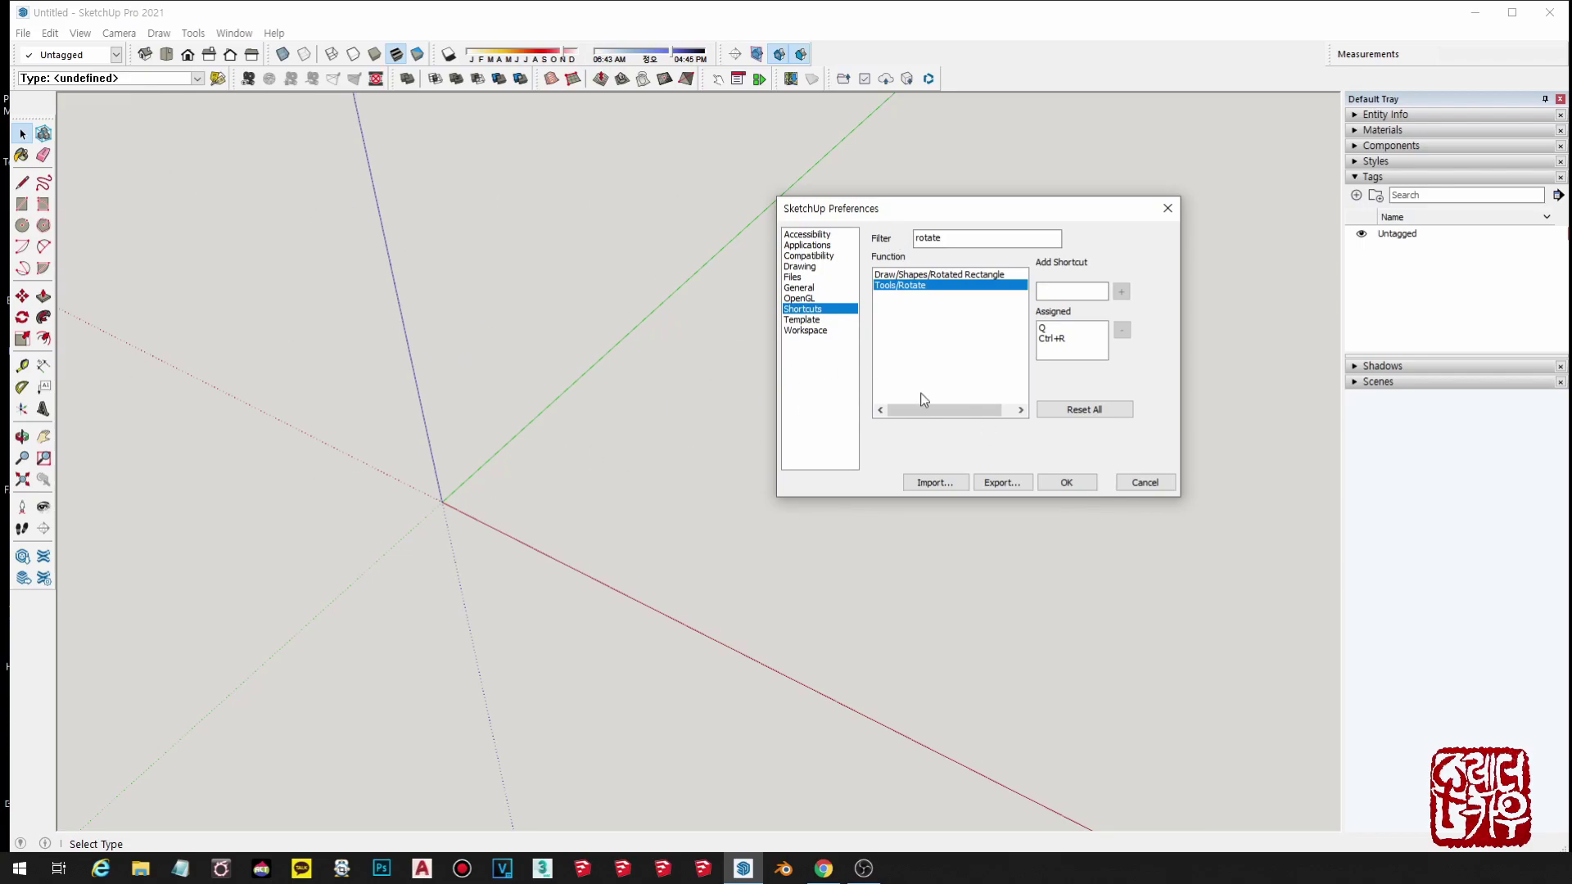
{"action": "left_click", "coordinate": [1072, 483]}
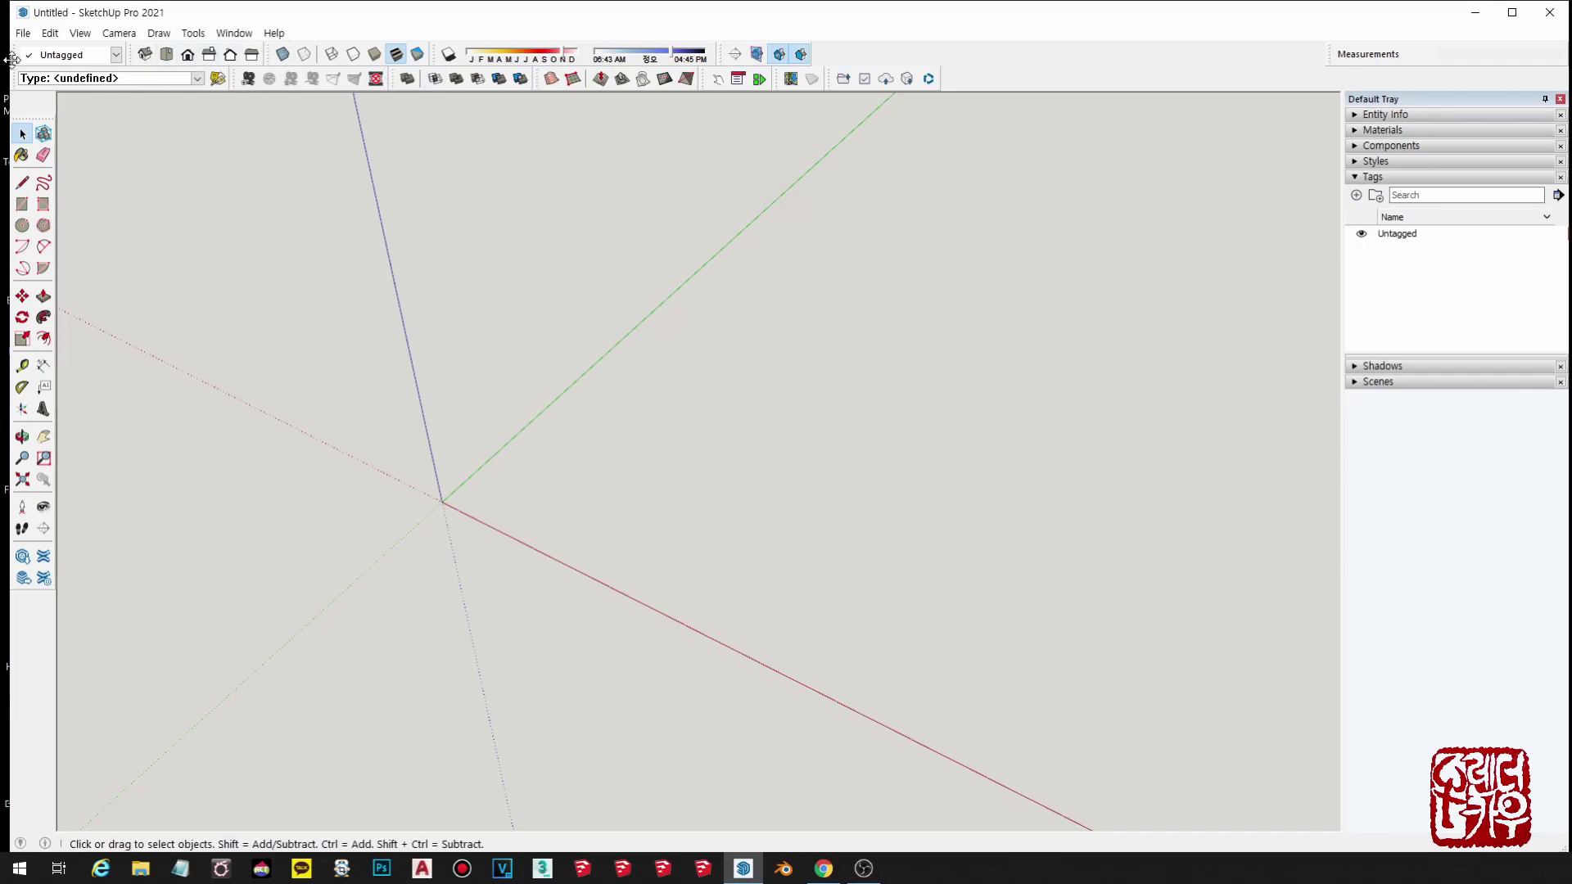
{"action": "left_click_drag", "start_coordinate": [13, 59], "coordinate": [377, 246]}
Close the Tags, Large Tool Set, Dynamic Components and Trimble Connect toolbars; float Location.
{"action": "left_click", "coordinate": [477, 243]}
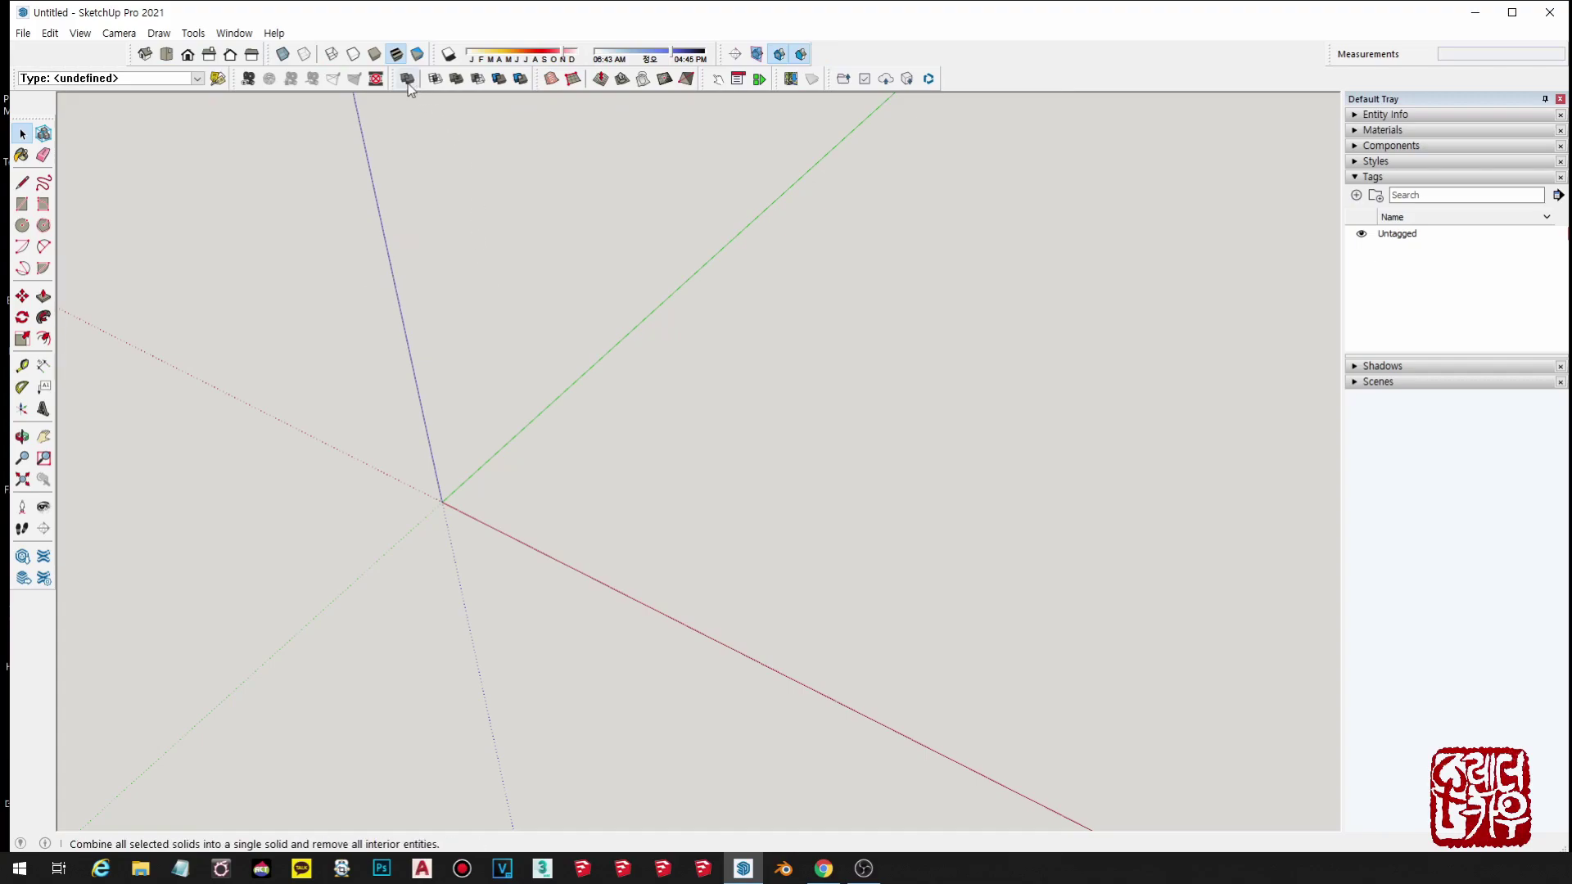
{"action": "left_click_drag", "start_coordinate": [29, 111], "coordinate": [639, 287]}
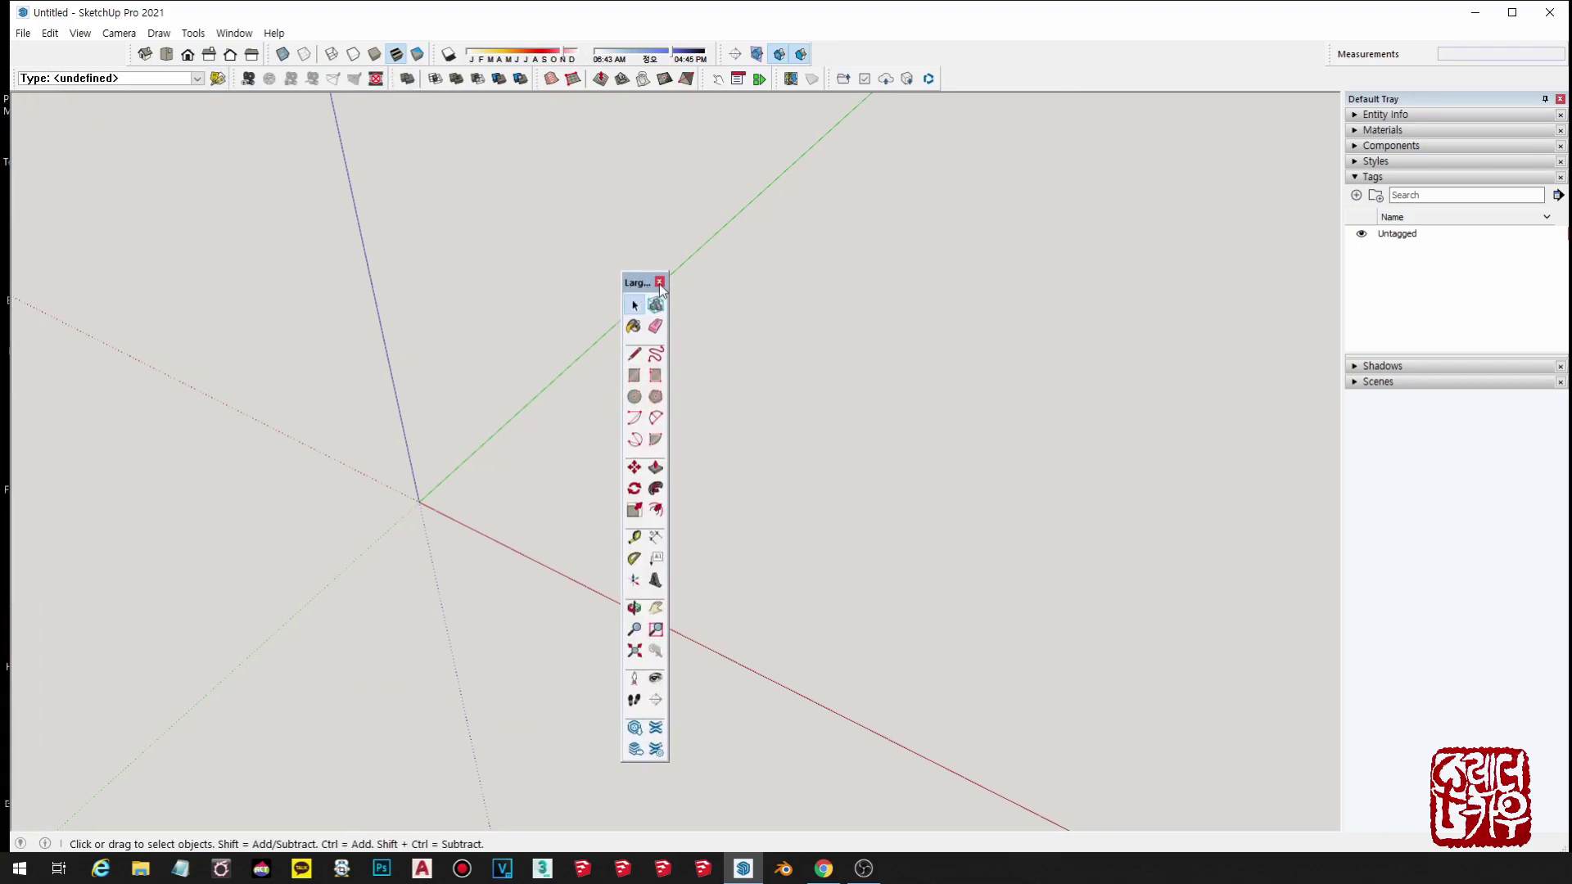
{"action": "left_click", "coordinate": [659, 283]}
{"action": "left_click_drag", "start_coordinate": [709, 79], "coordinate": [681, 249]}
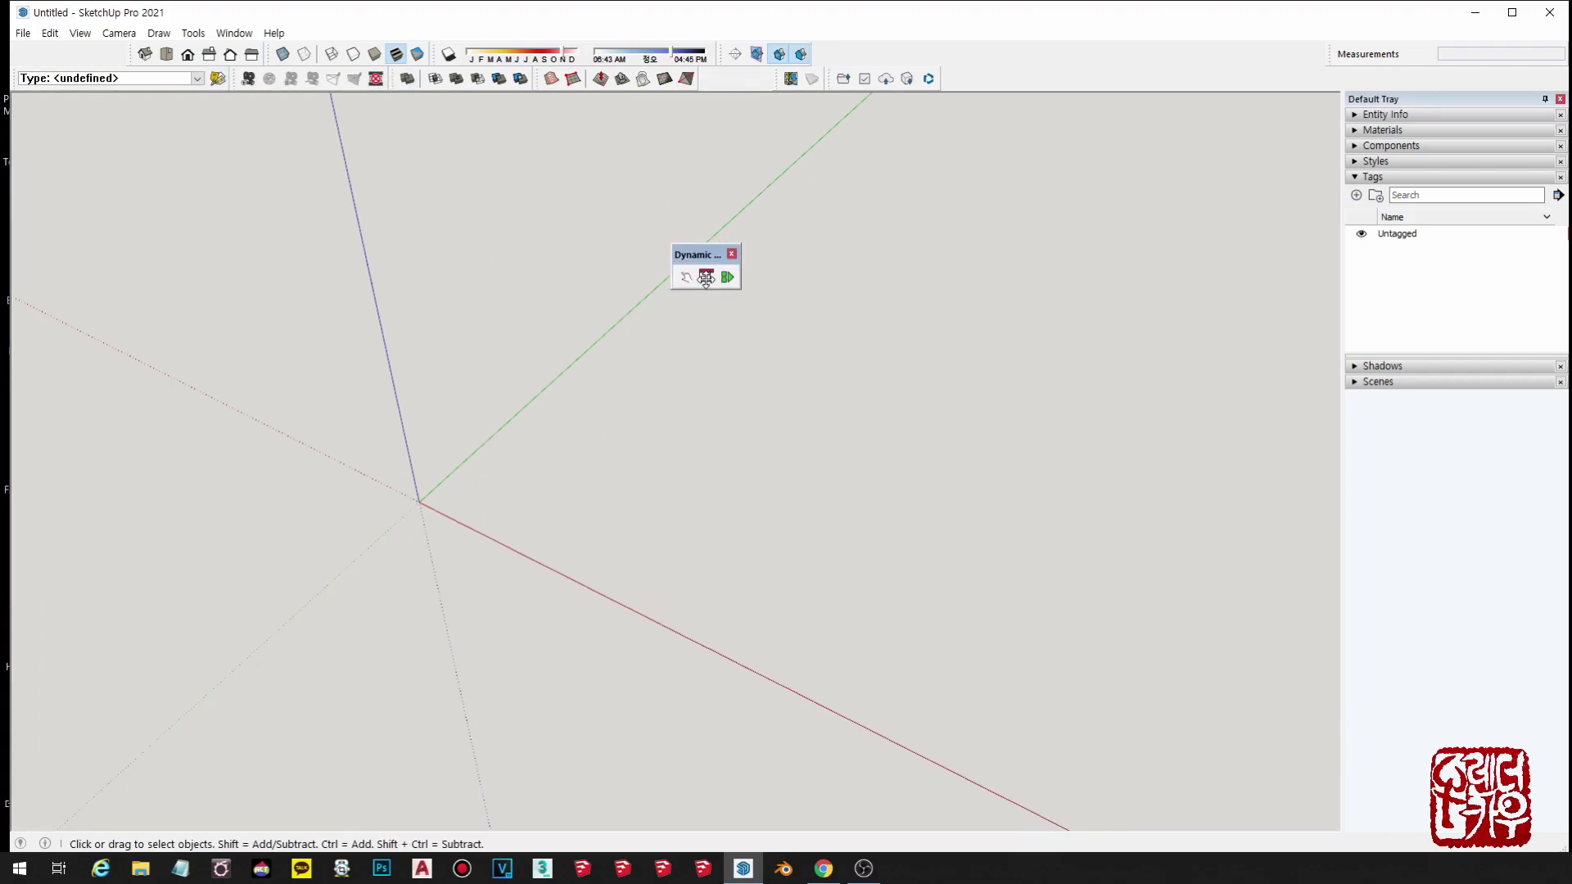
{"action": "left_click", "coordinate": [740, 252]}
{"action": "left_click_drag", "start_coordinate": [780, 79], "coordinate": [729, 303]}
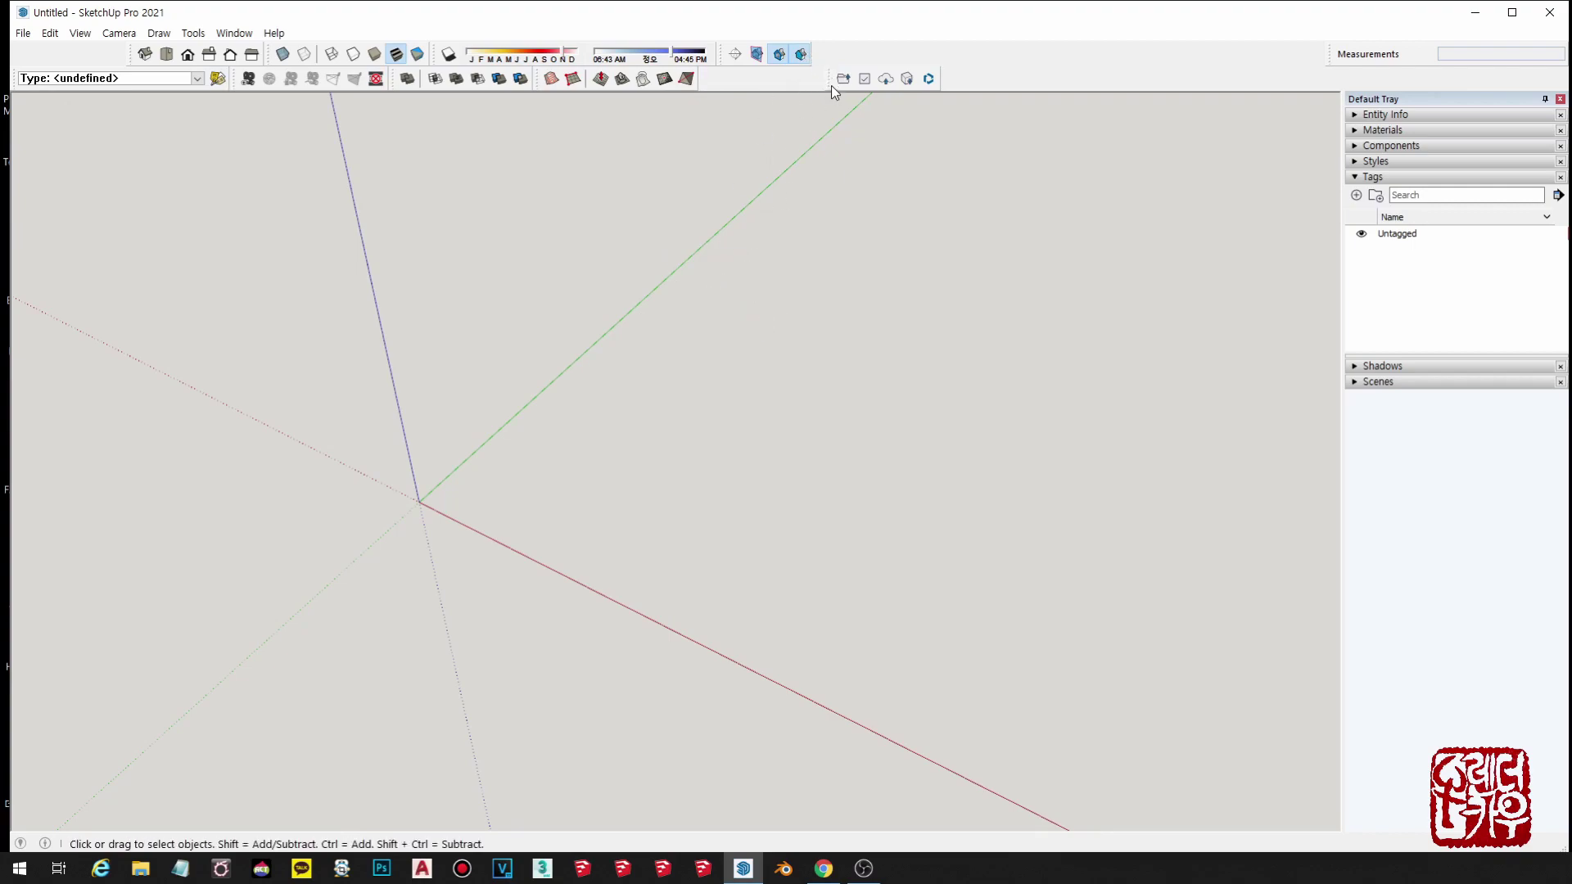
{"action": "left_click_drag", "start_coordinate": [827, 81], "coordinate": [741, 215]}
{"action": "left_click", "coordinate": [834, 211]}
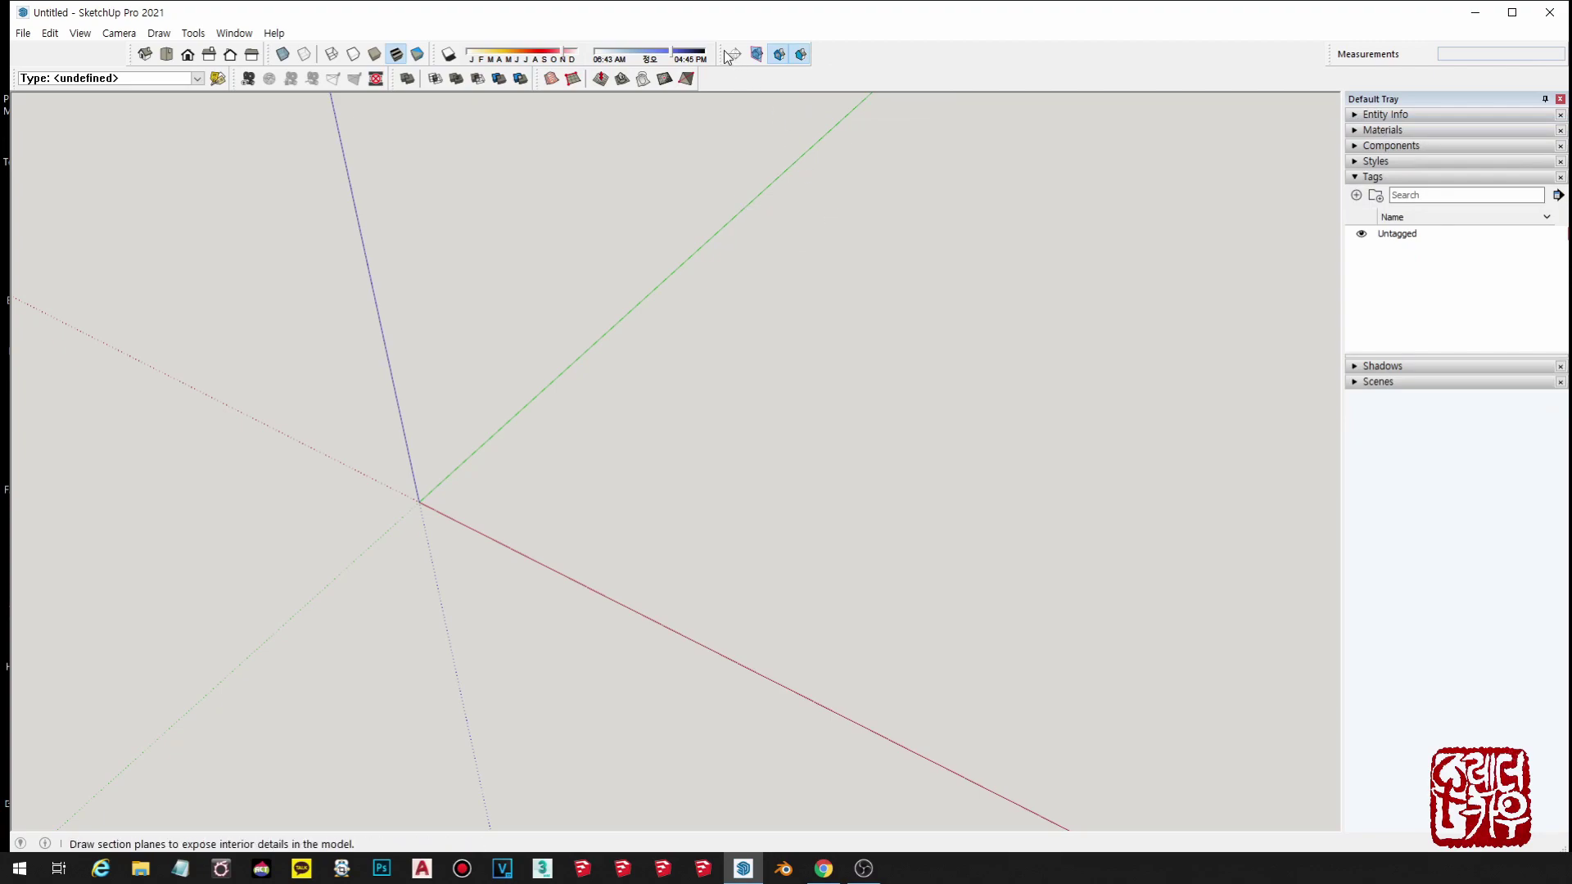
Enable Camera, Construction, Curviloft, Drawing, Dynamic Components, Edit, Fredo and Getting Started toolbars.
{"action": "left_click", "coordinate": [81, 34]}
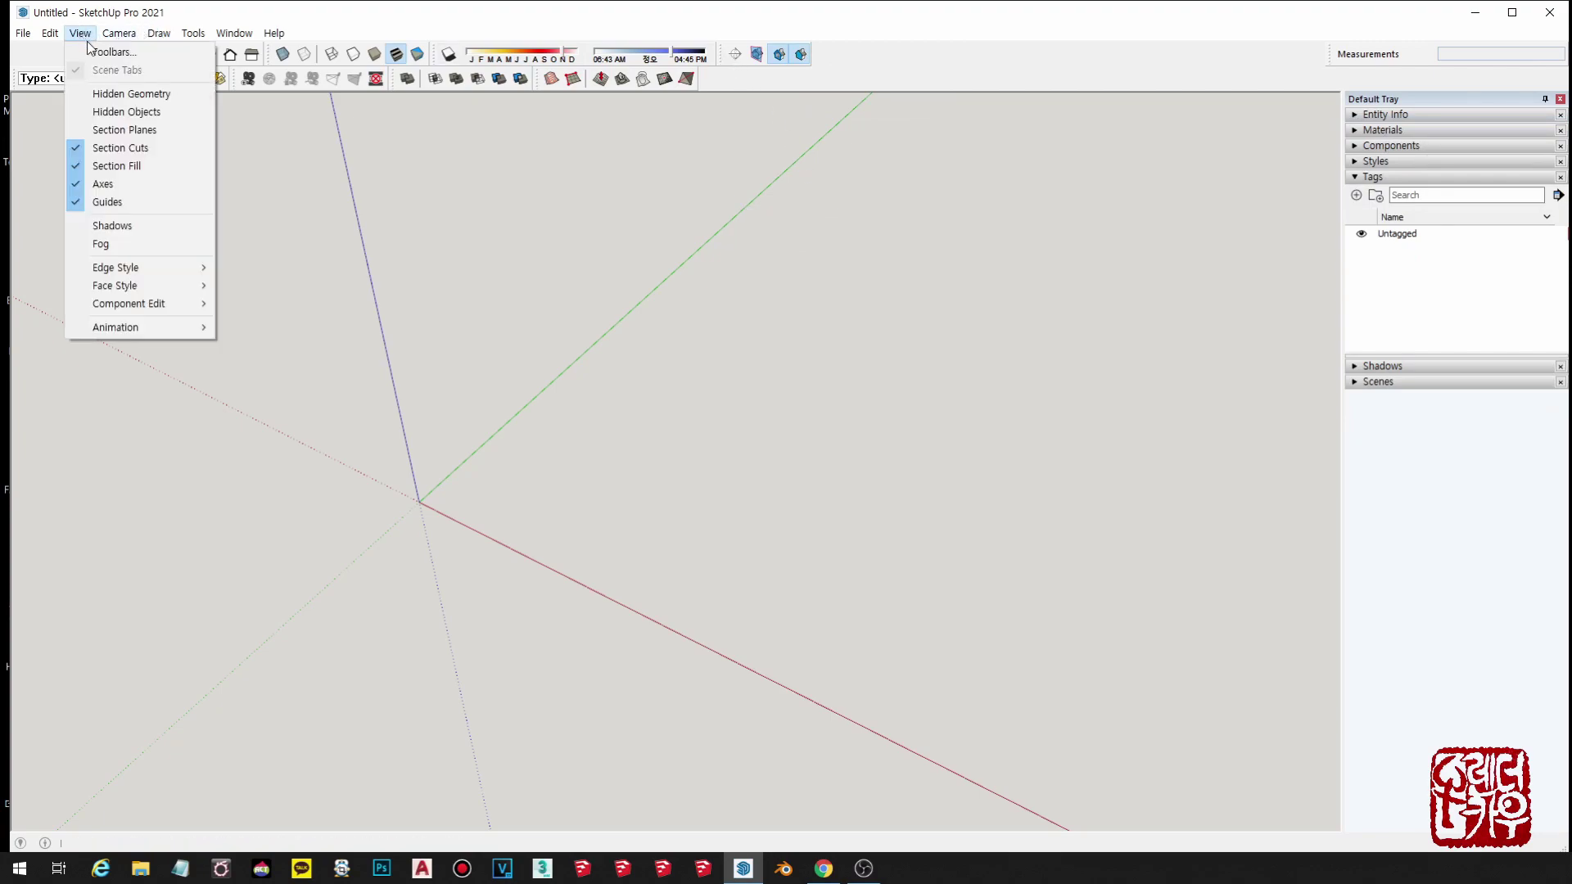
{"action": "left_click", "coordinate": [100, 53]}
{"action": "left_click", "coordinate": [627, 315]}
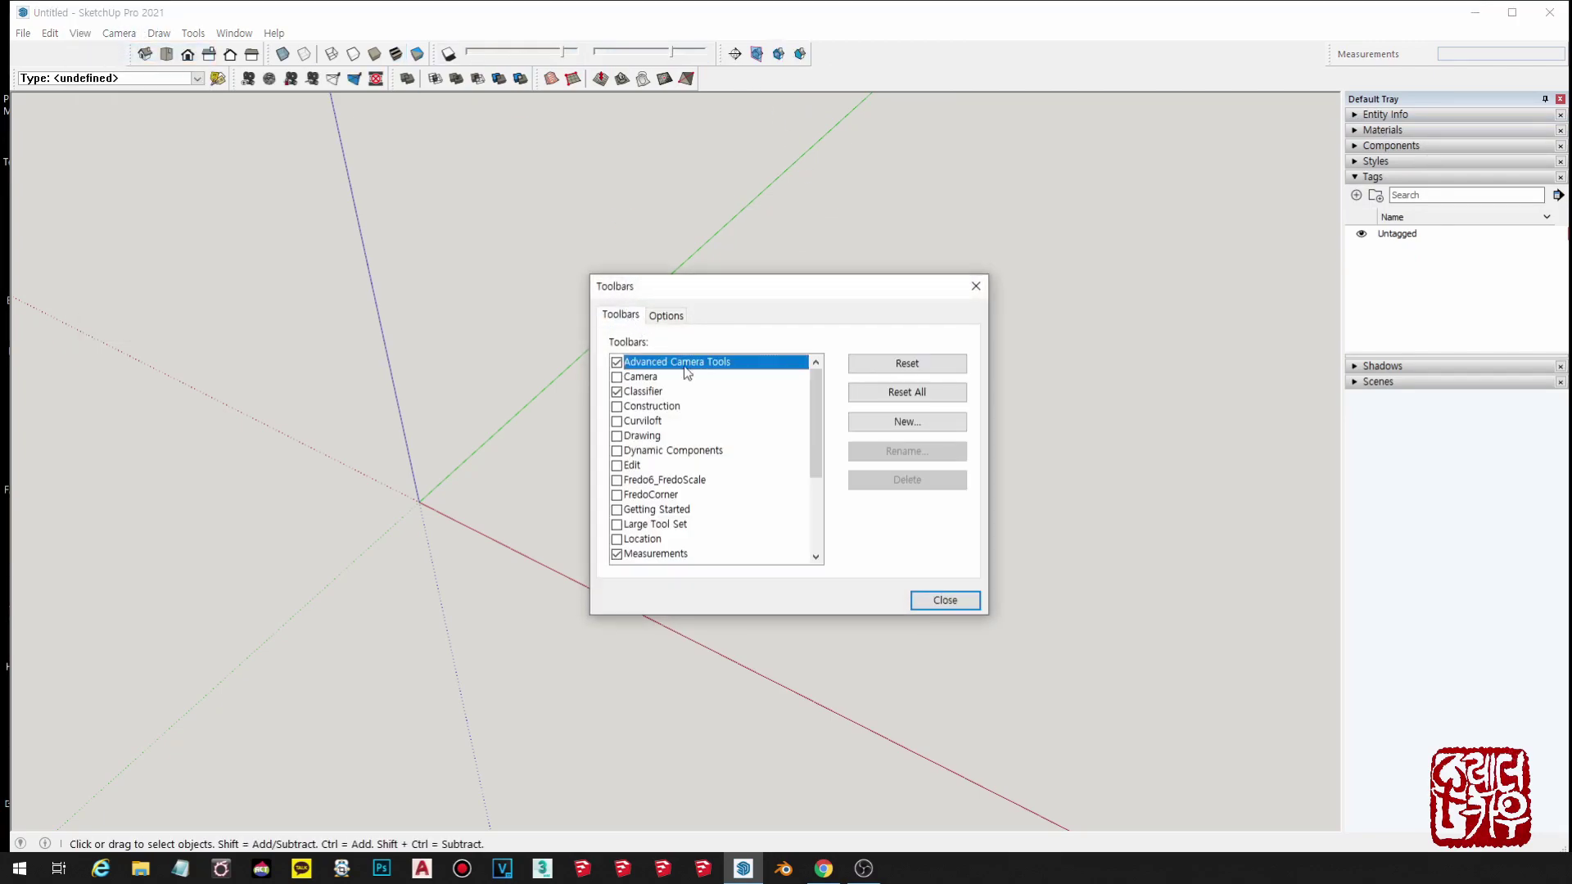
{"action": "left_click", "coordinate": [617, 376]}
{"action": "left_click", "coordinate": [617, 406]}
{"action": "left_click", "coordinate": [617, 436]}
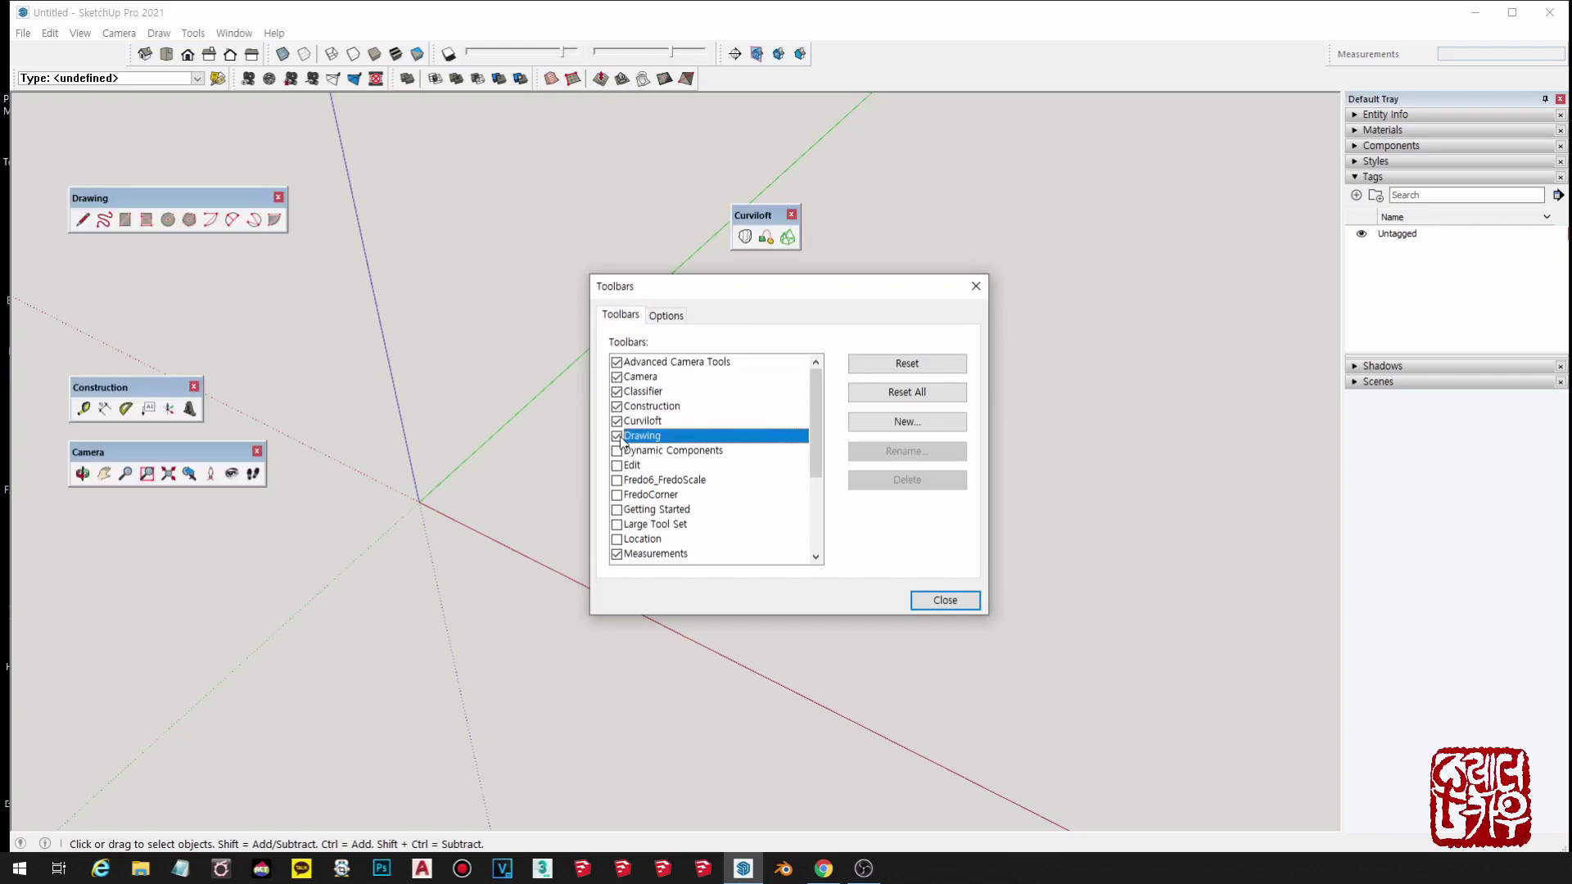
{"action": "left_click", "coordinate": [616, 465]}
{"action": "left_click", "coordinate": [617, 480]}
{"action": "left_click", "coordinate": [617, 510]}
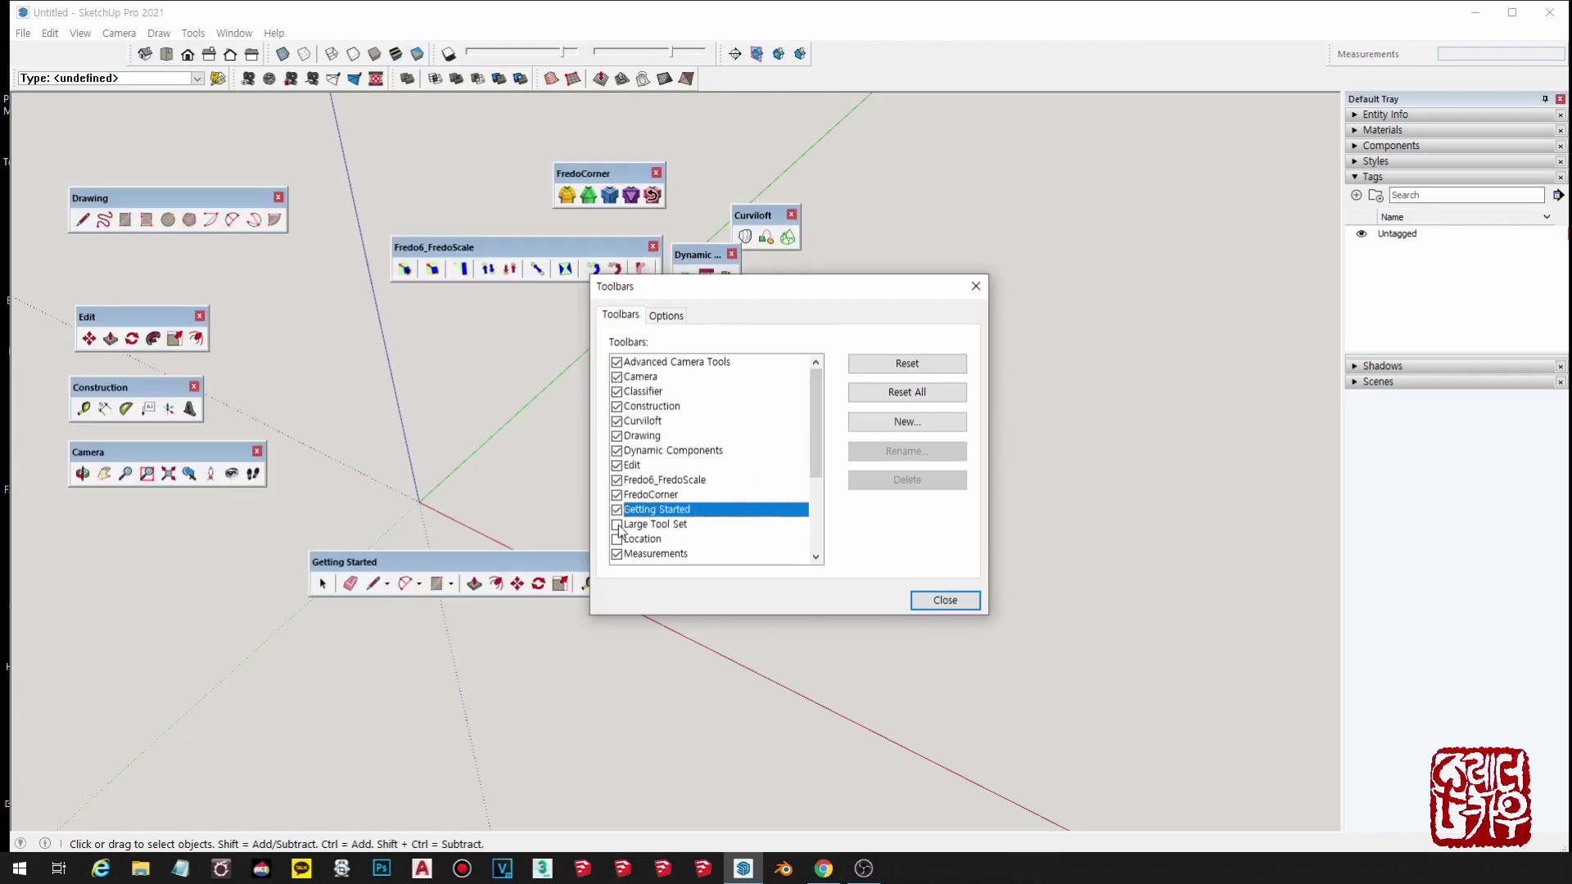
Enable Large Tool Set, Location, Principal, Standard, Tags, Trimble Connect and Warehouse toolbars.
{"action": "scroll", "coordinate": [618, 524], "scroll_direction": "down", "scroll_amount": 2}
{"action": "scroll", "coordinate": [618, 491], "scroll_direction": "down", "scroll_amount": 2}
{"action": "left_click", "coordinate": [617, 376]}
{"action": "left_click", "coordinate": [617, 407]}
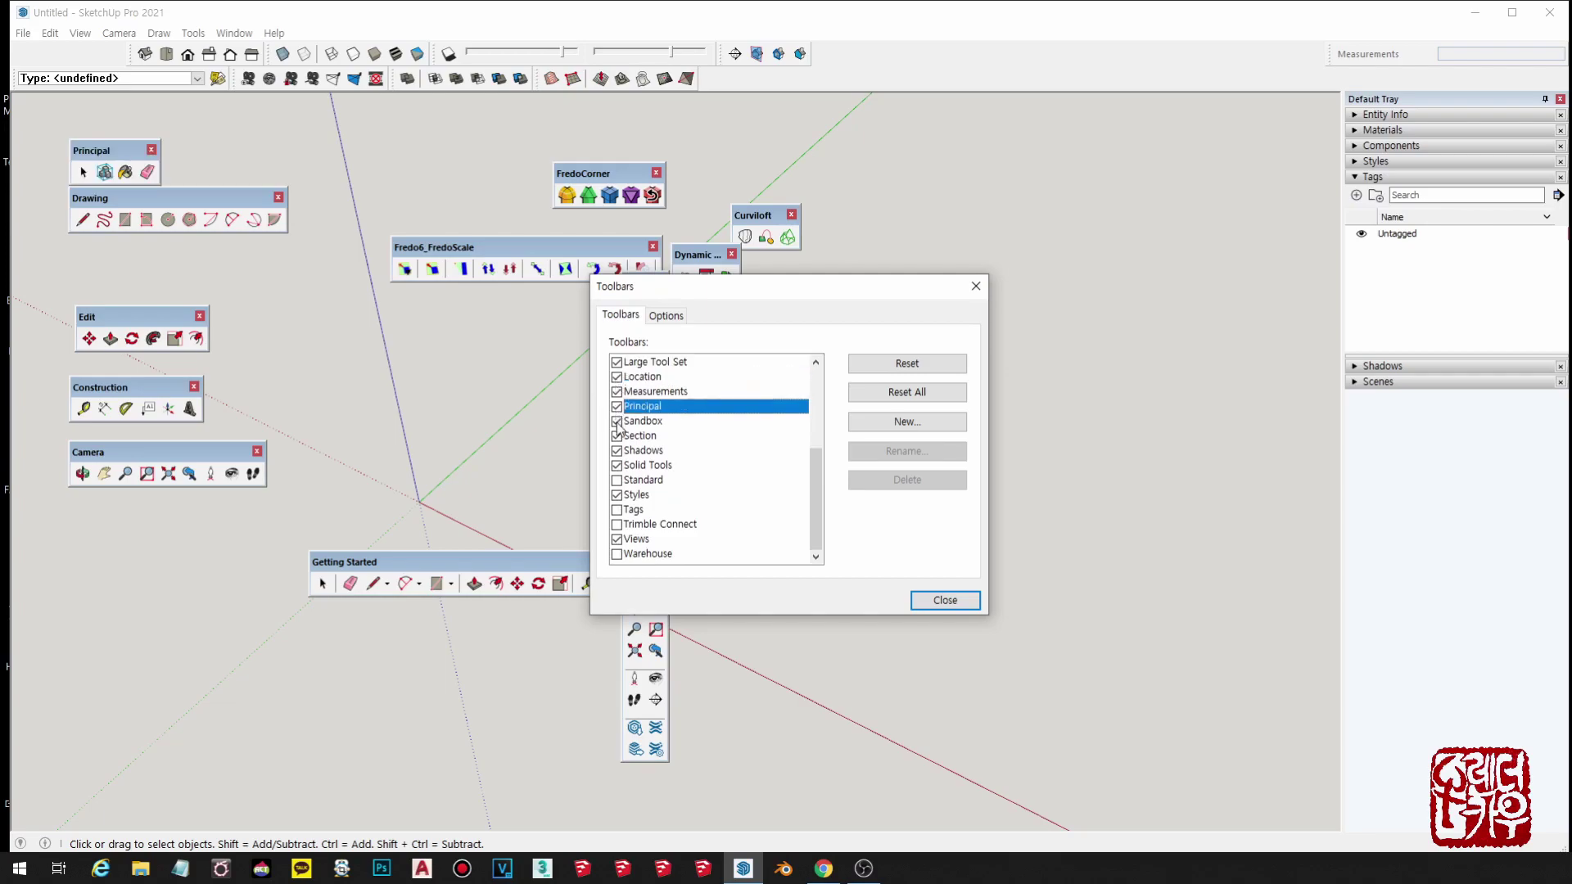
{"action": "left_click", "coordinate": [616, 480]}
{"action": "left_click", "coordinate": [616, 509]}
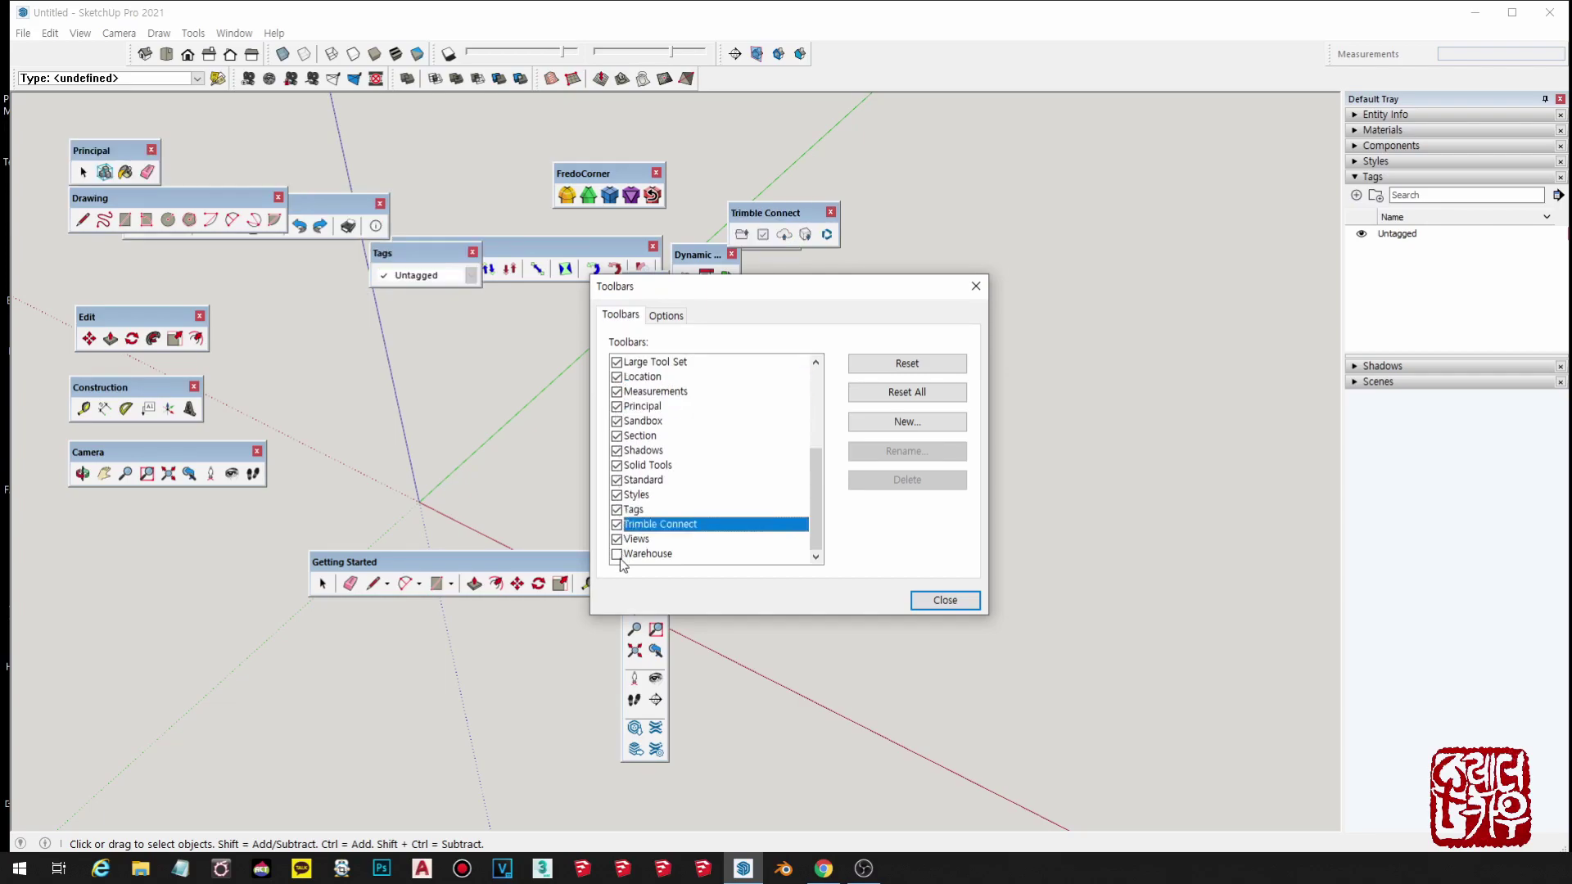
{"action": "left_click", "coordinate": [617, 554]}
{"action": "left_click", "coordinate": [945, 600]}
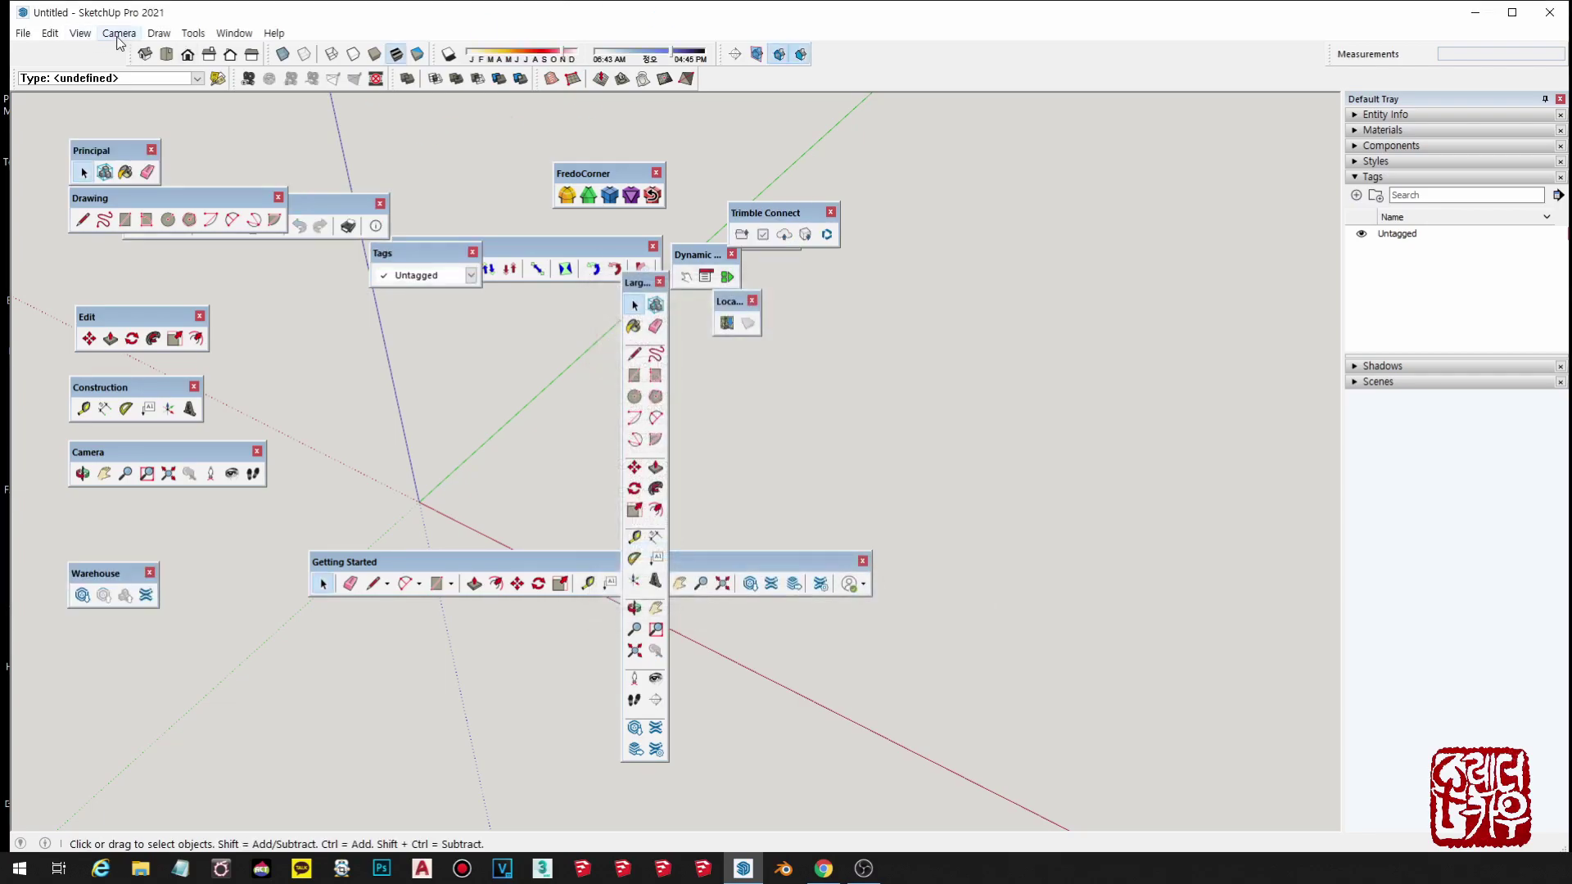
Float the Views, Solid Tools, Styles, Shadows, Section and Sandbox toolbars onto the canvas.
{"action": "left_click_drag", "start_coordinate": [135, 54], "coordinate": [878, 325]}
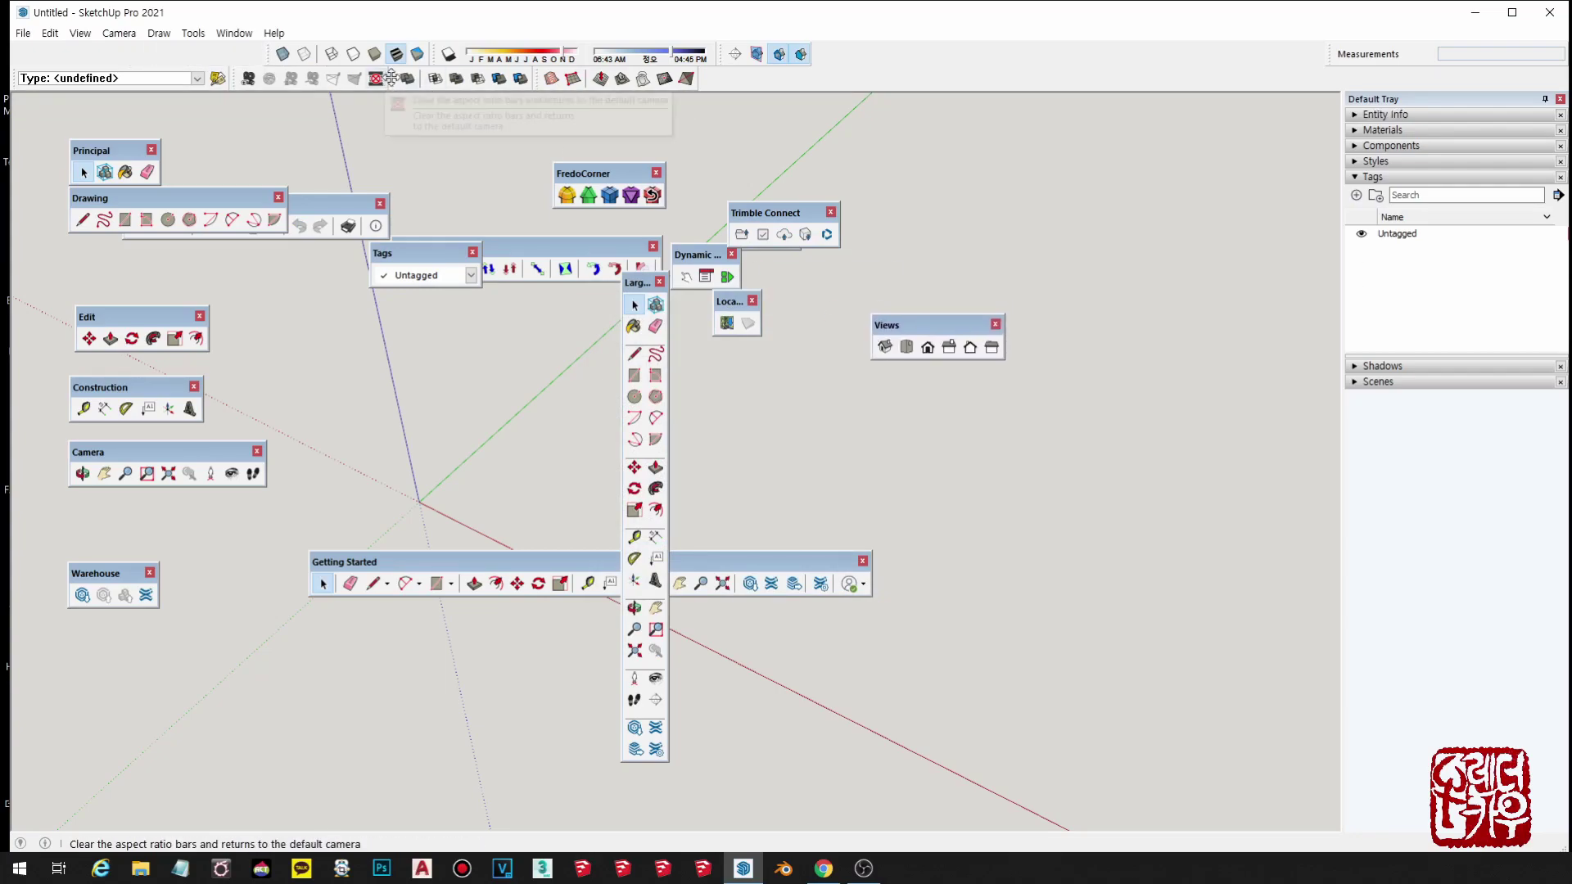
{"action": "left_click_drag", "start_coordinate": [427, 78], "coordinate": [324, 130]}
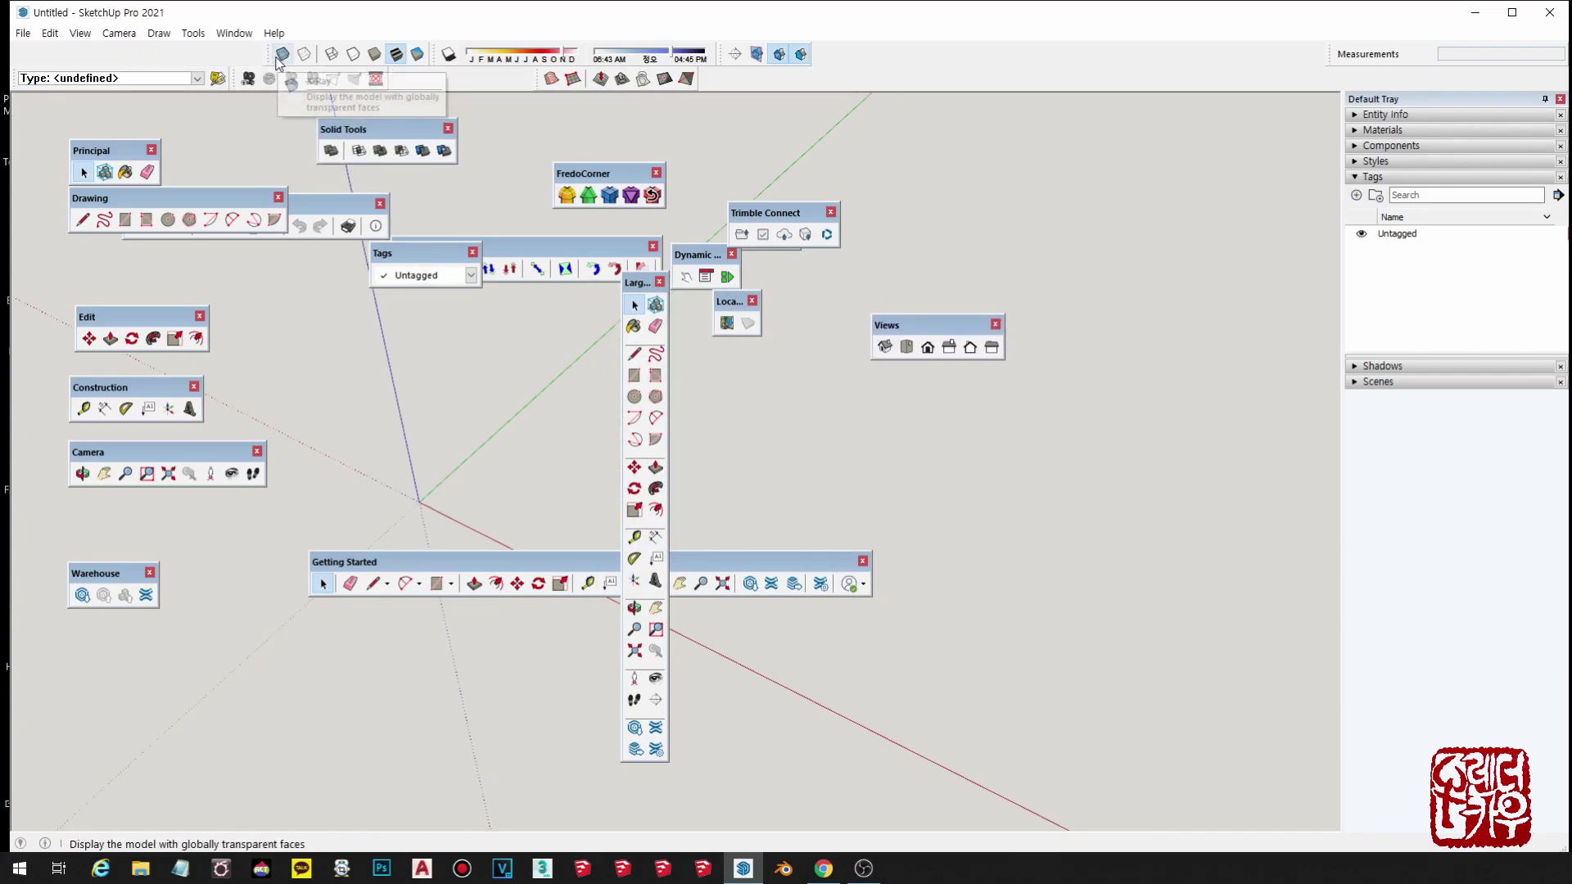
{"action": "left_click_drag", "start_coordinate": [274, 54], "coordinate": [610, 114]}
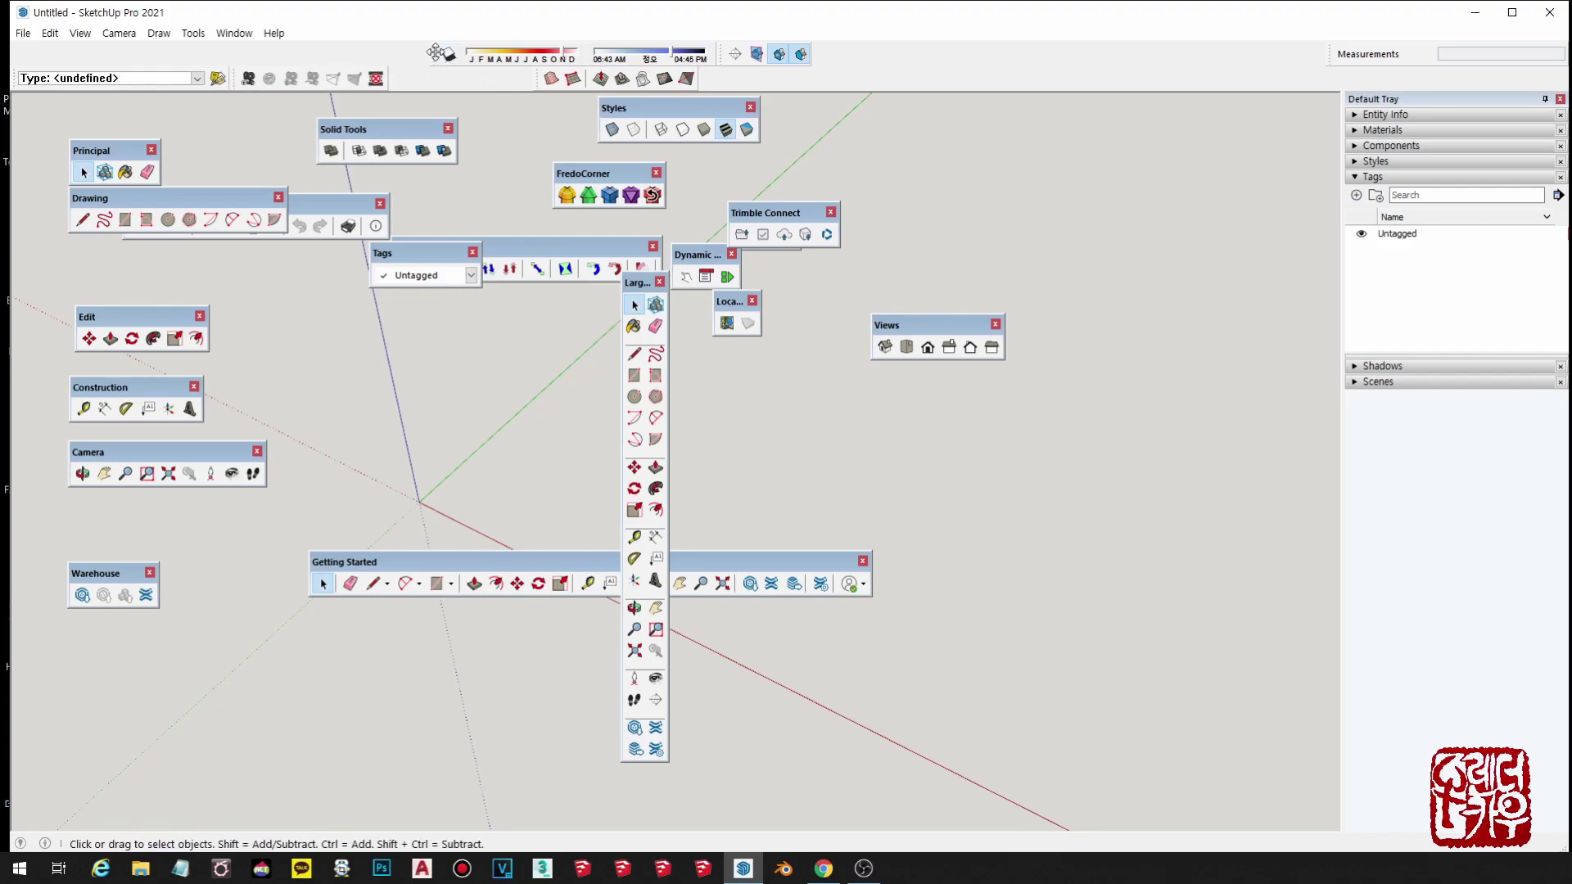
{"action": "left_click_drag", "start_coordinate": [434, 53], "coordinate": [442, 338]}
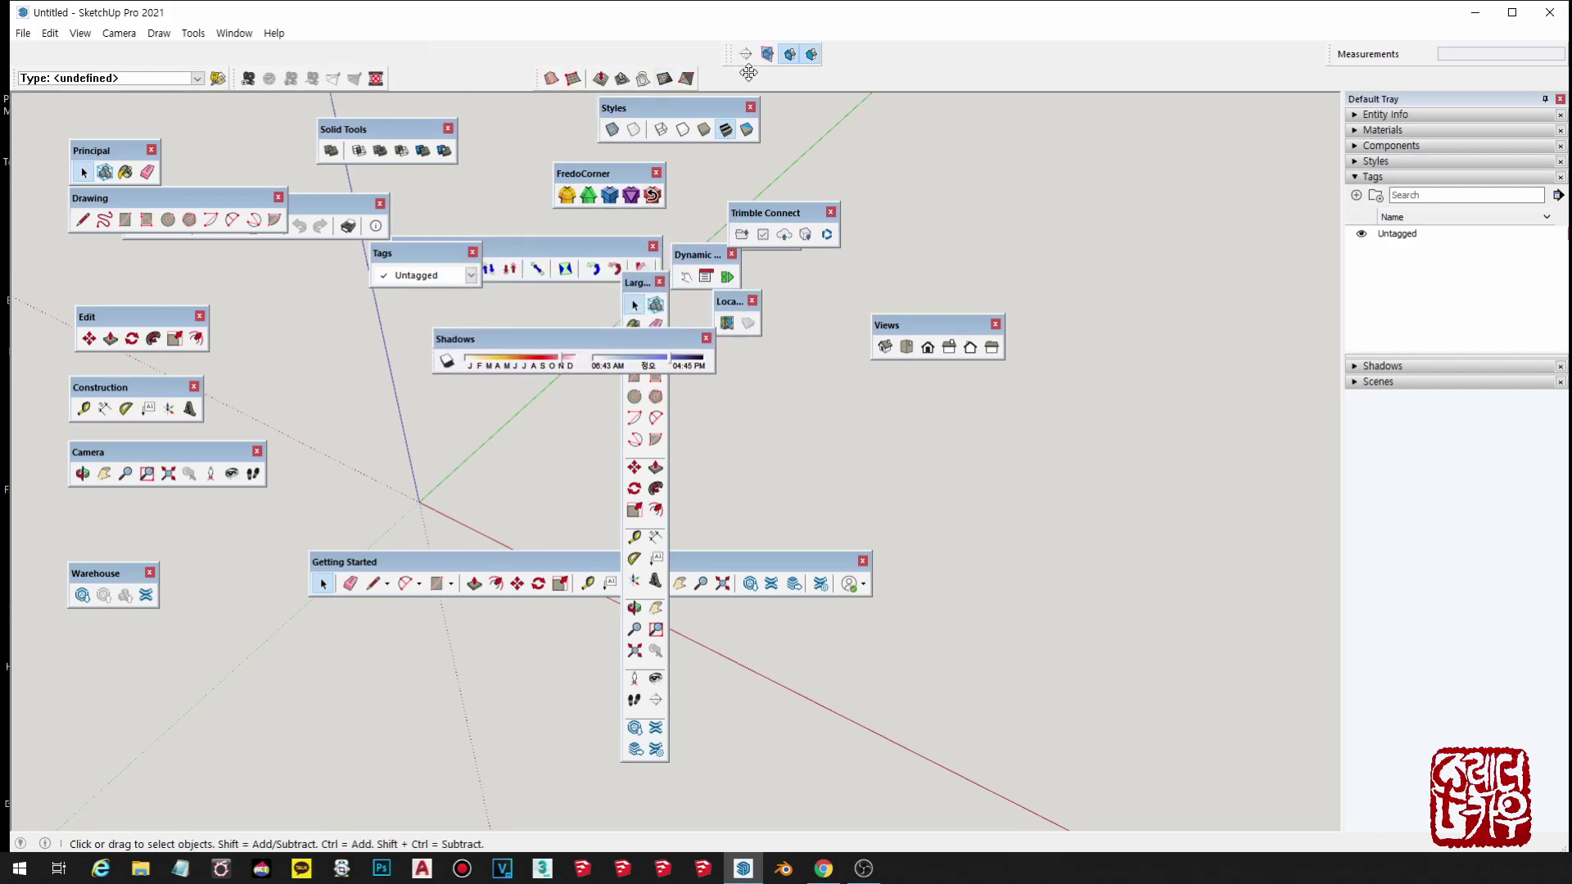
{"action": "left_click_drag", "start_coordinate": [725, 54], "coordinate": [954, 197]}
{"action": "mouse_move", "coordinate": [542, 78]}
{"action": "left_mouse_down"}
{"action": "mouse_move", "coordinate": [831, 342]}
{"action": "mouse_move", "coordinate": [863, 422]}
{"action": "left_mouse_up"}
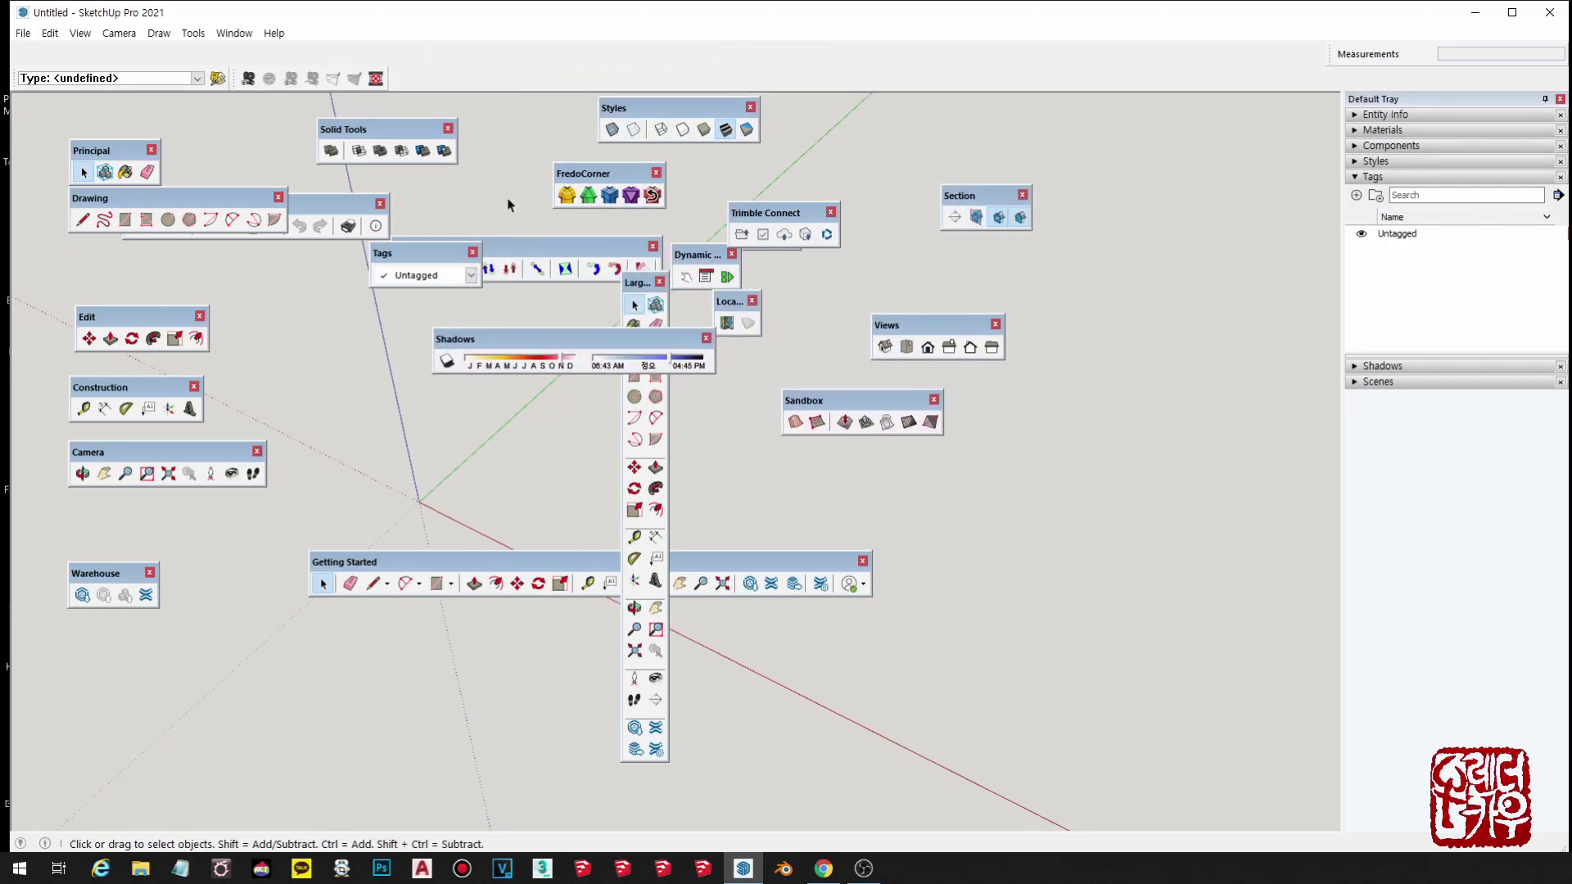
Float Advanced Camera Tools and Classifier, and dock the Large Tool Set on the left.
{"action": "left_click_drag", "start_coordinate": [234, 69], "coordinate": [331, 434]}
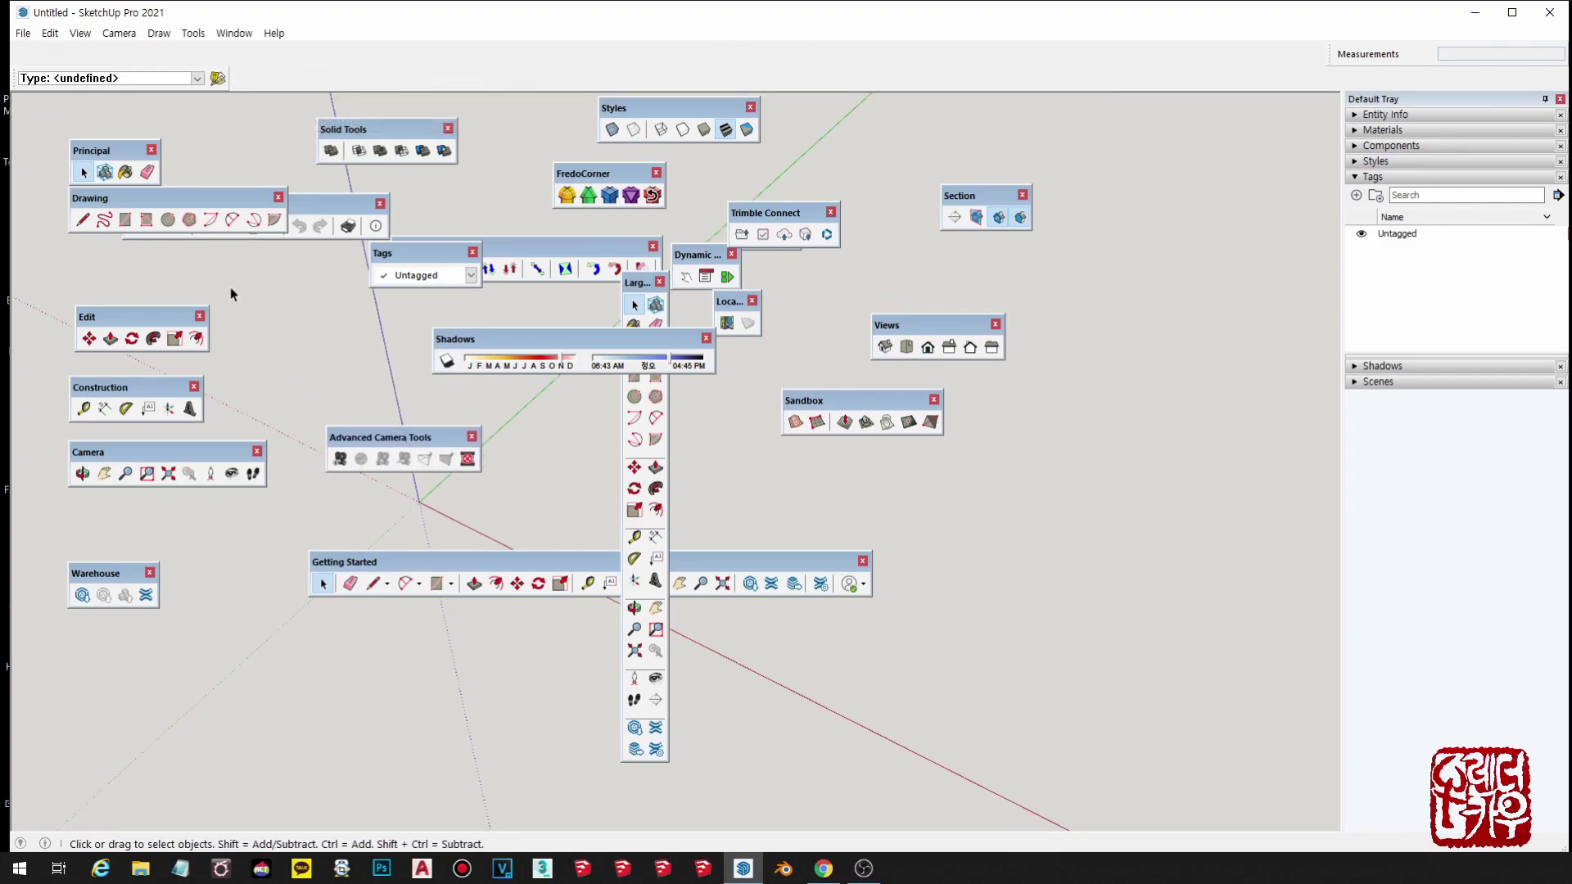
{"action": "mouse_move", "coordinate": [12, 78]}
{"action": "left_mouse_down"}
{"action": "mouse_move", "coordinate": [1044, 514]}
{"action": "mouse_move", "coordinate": [1069, 494]}
{"action": "left_mouse_up"}
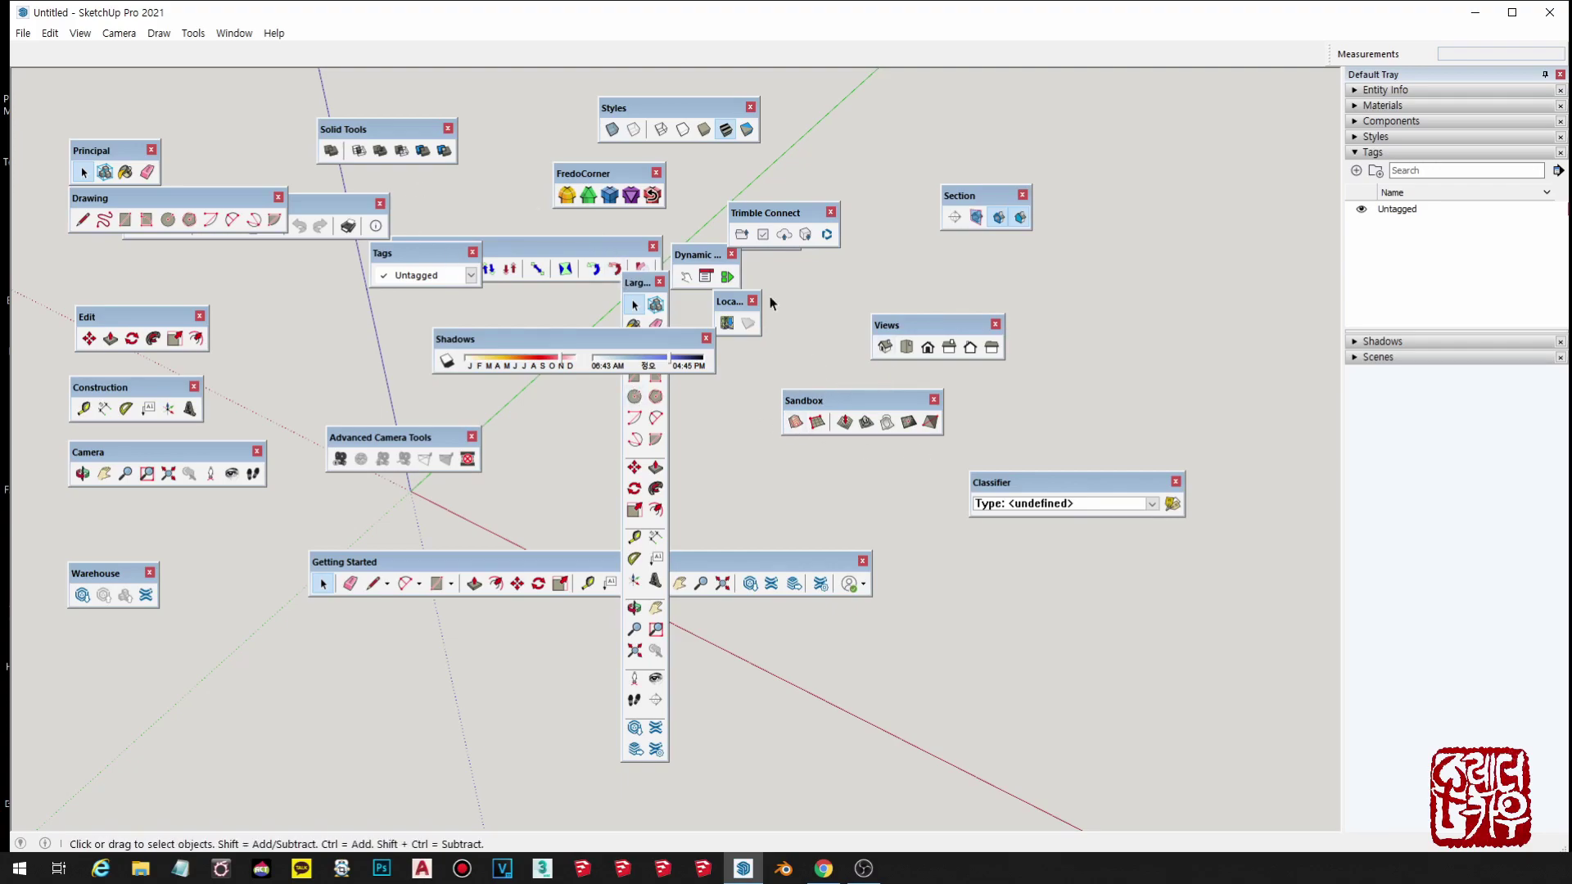
{"action": "mouse_move", "coordinate": [639, 282]}
{"action": "left_mouse_down"}
{"action": "mouse_move", "coordinate": [97, 160]}
{"action": "mouse_move", "coordinate": [29, 122]}
{"action": "left_mouse_up"}
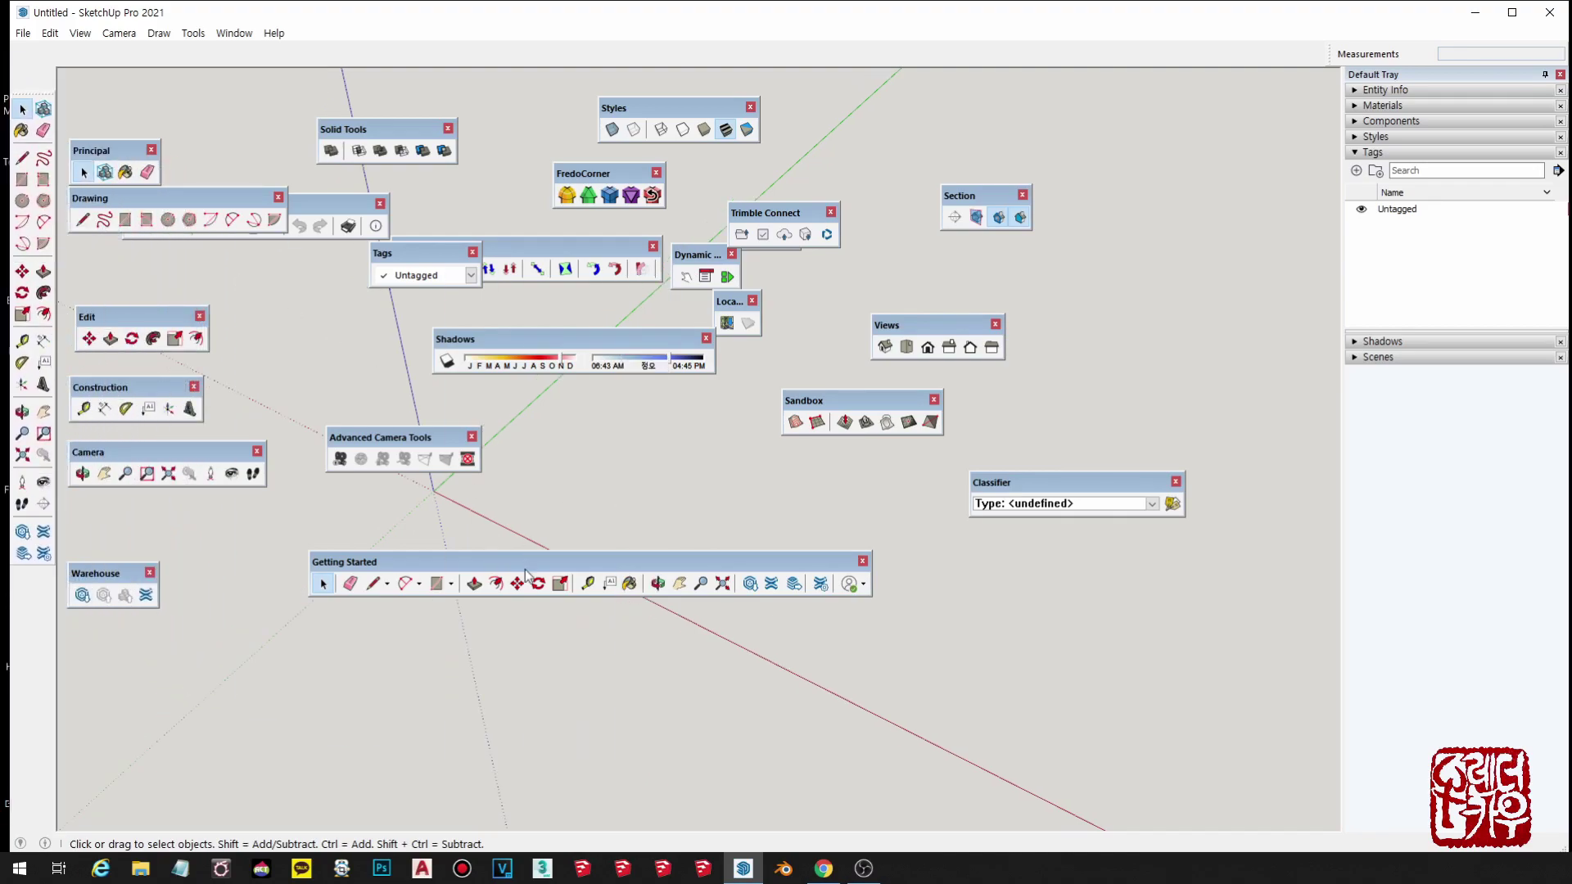
Close the Getting Started, Principal, Drawing, Edit, Construction, Camera and Warehouse toolbars.
{"action": "left_click", "coordinate": [864, 564]}
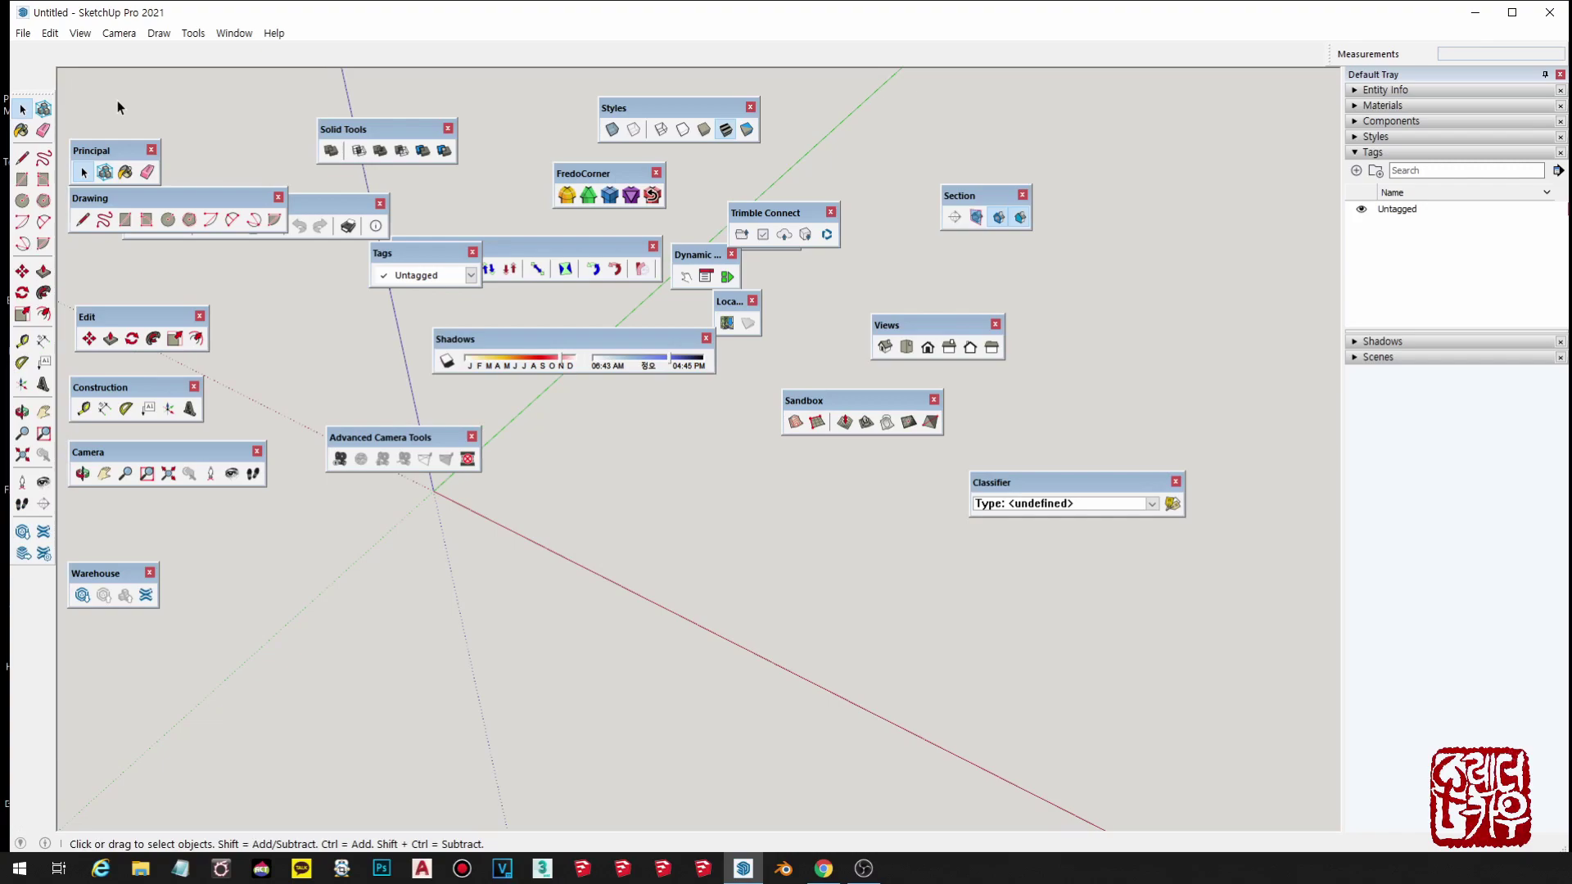
{"action": "left_click", "coordinate": [152, 151]}
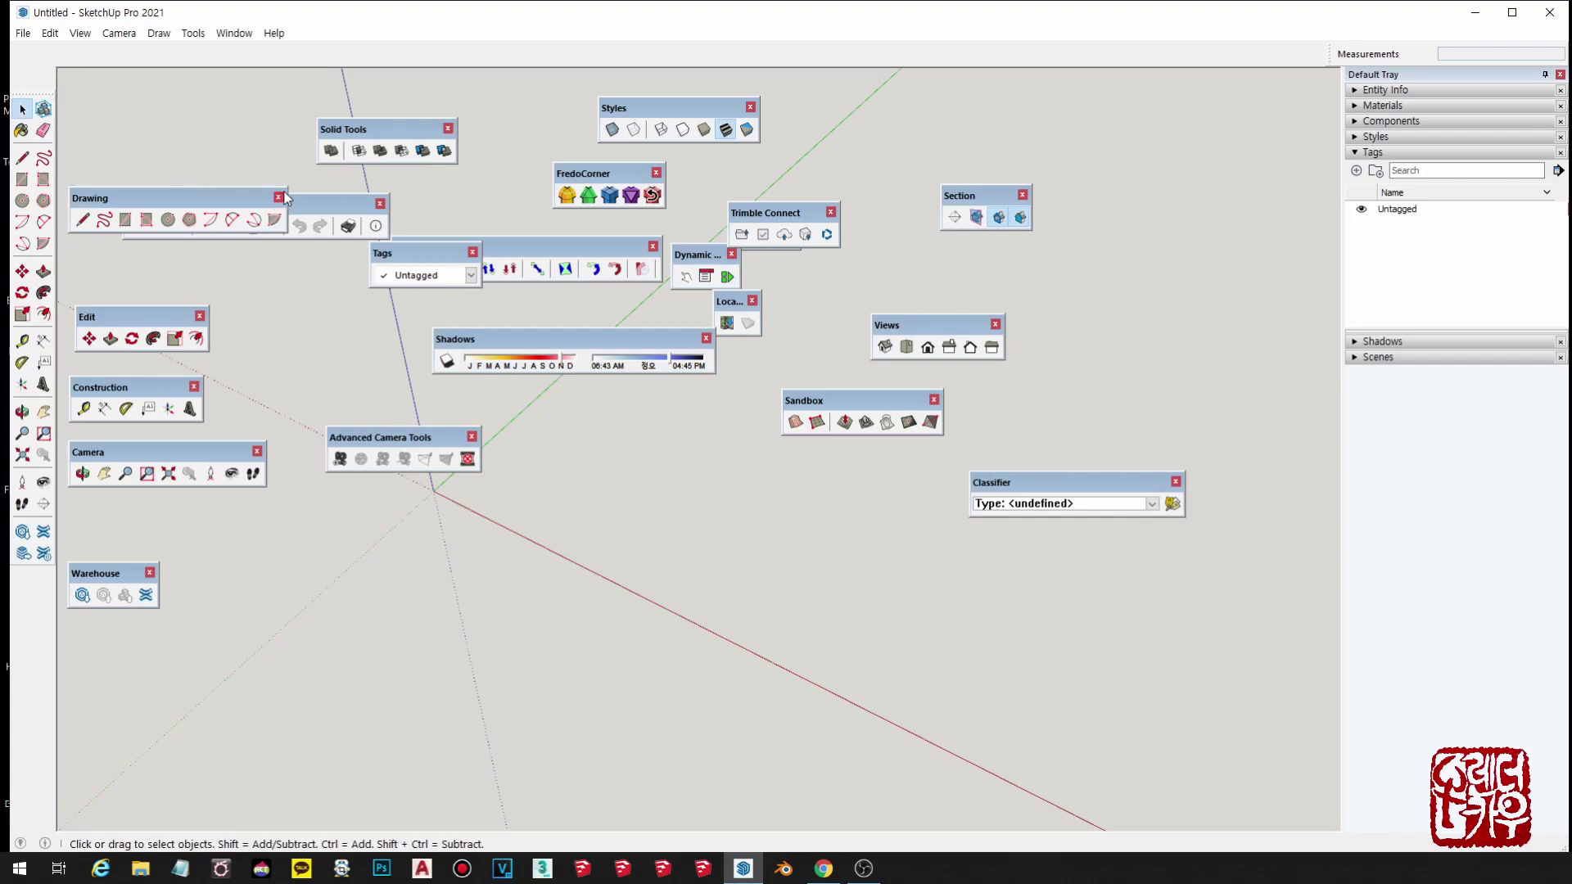
{"action": "left_click", "coordinate": [279, 198]}
{"action": "left_click", "coordinate": [199, 316]}
{"action": "left_click", "coordinate": [194, 387]}
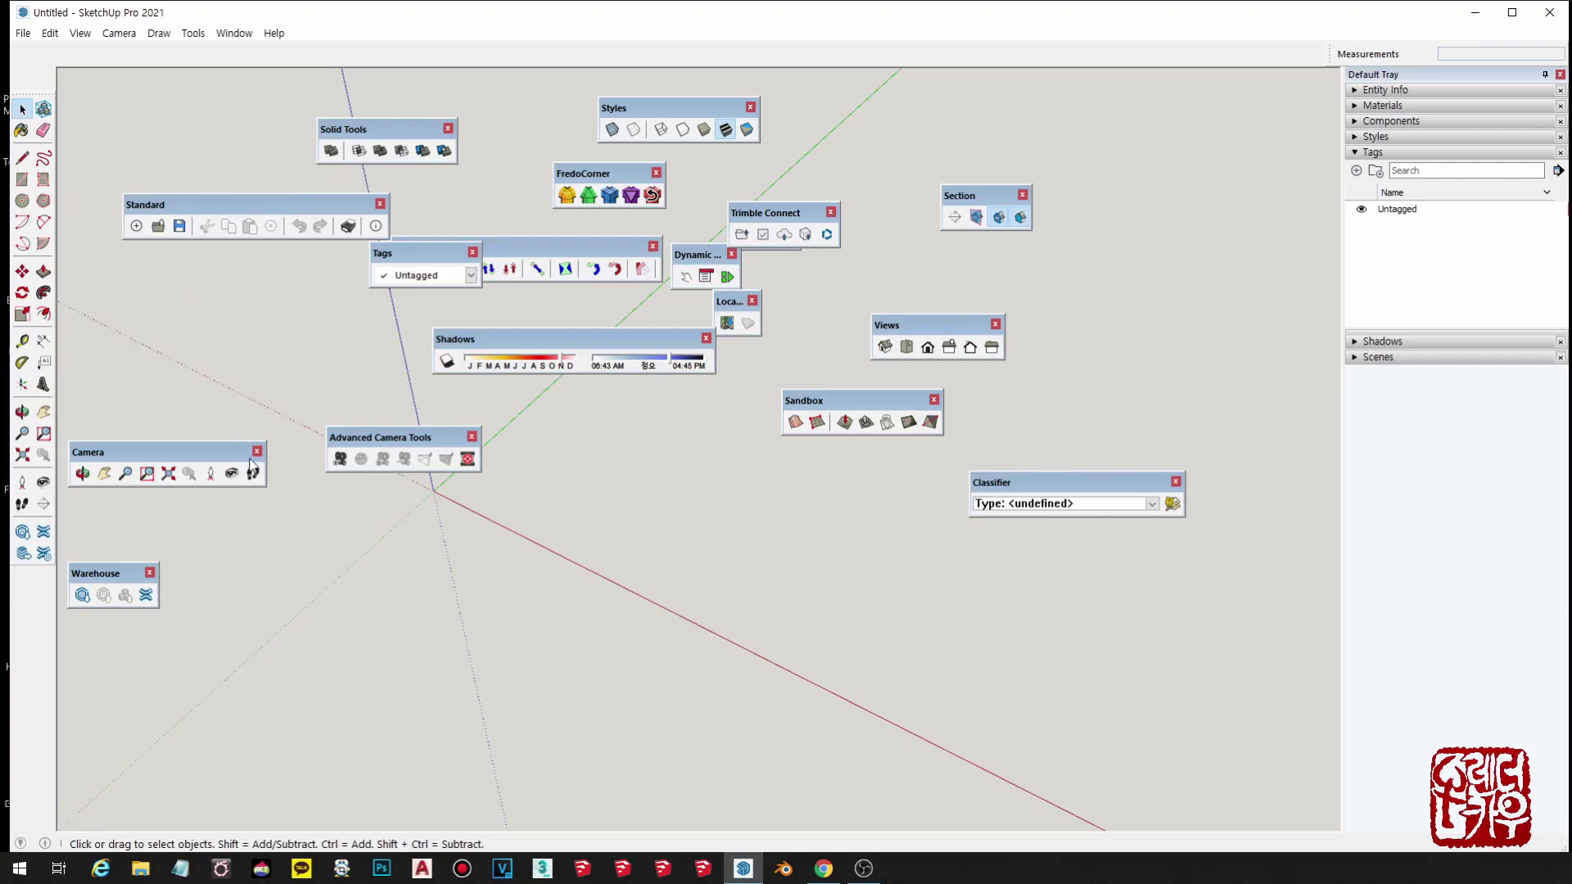
{"action": "left_click", "coordinate": [257, 451]}
{"action": "left_click", "coordinate": [150, 573]}
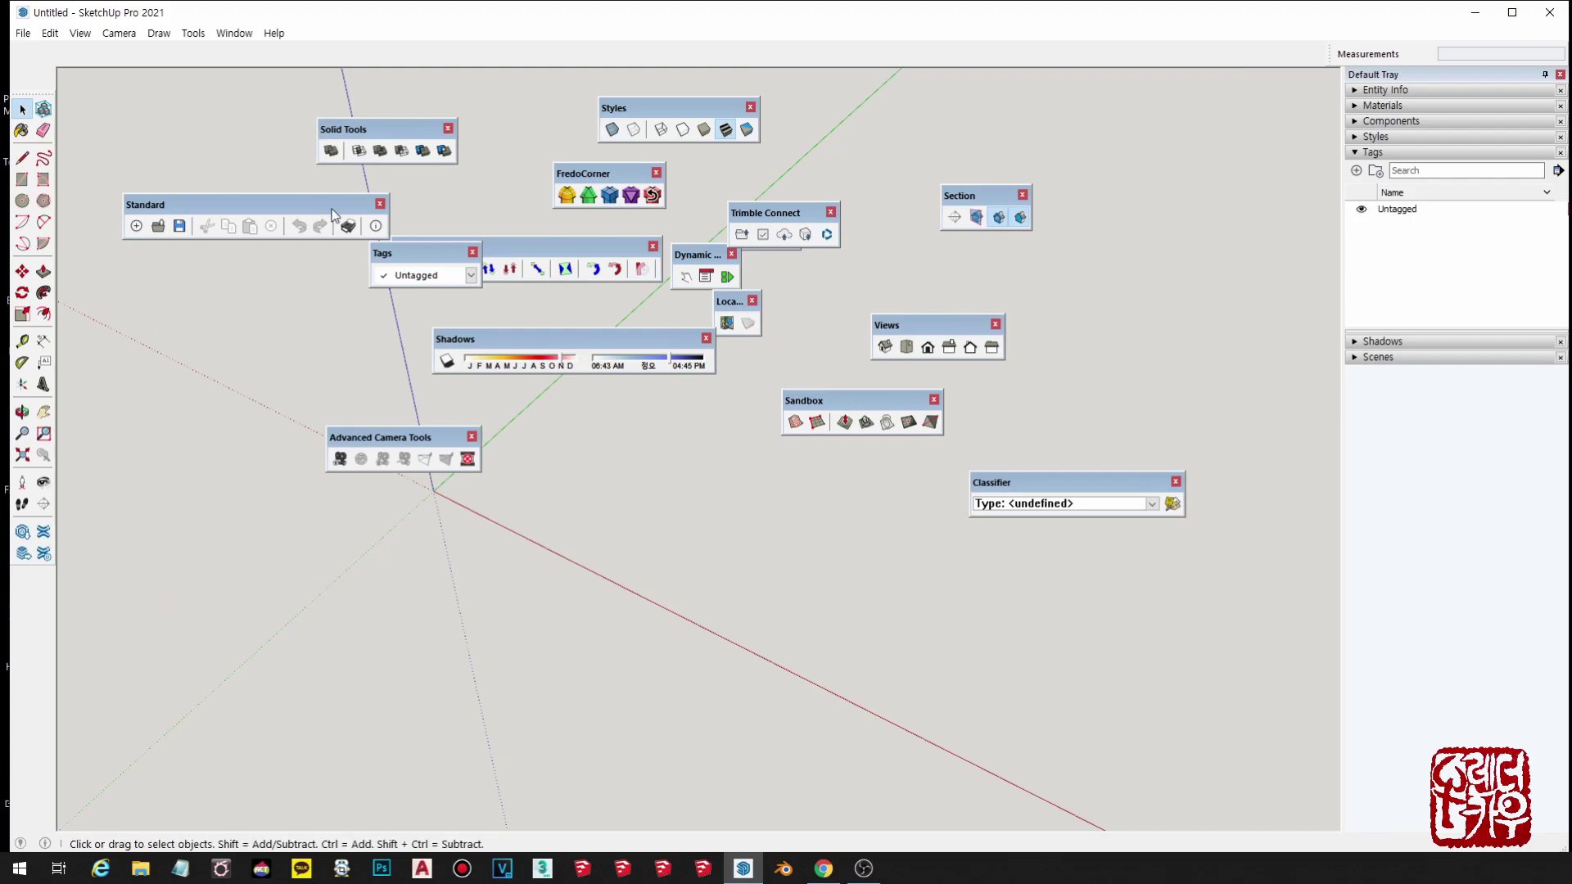
Close the Standard, FredoScale and FredoCorner toolbars and dock Tags at the top.
{"action": "left_click", "coordinate": [380, 204]}
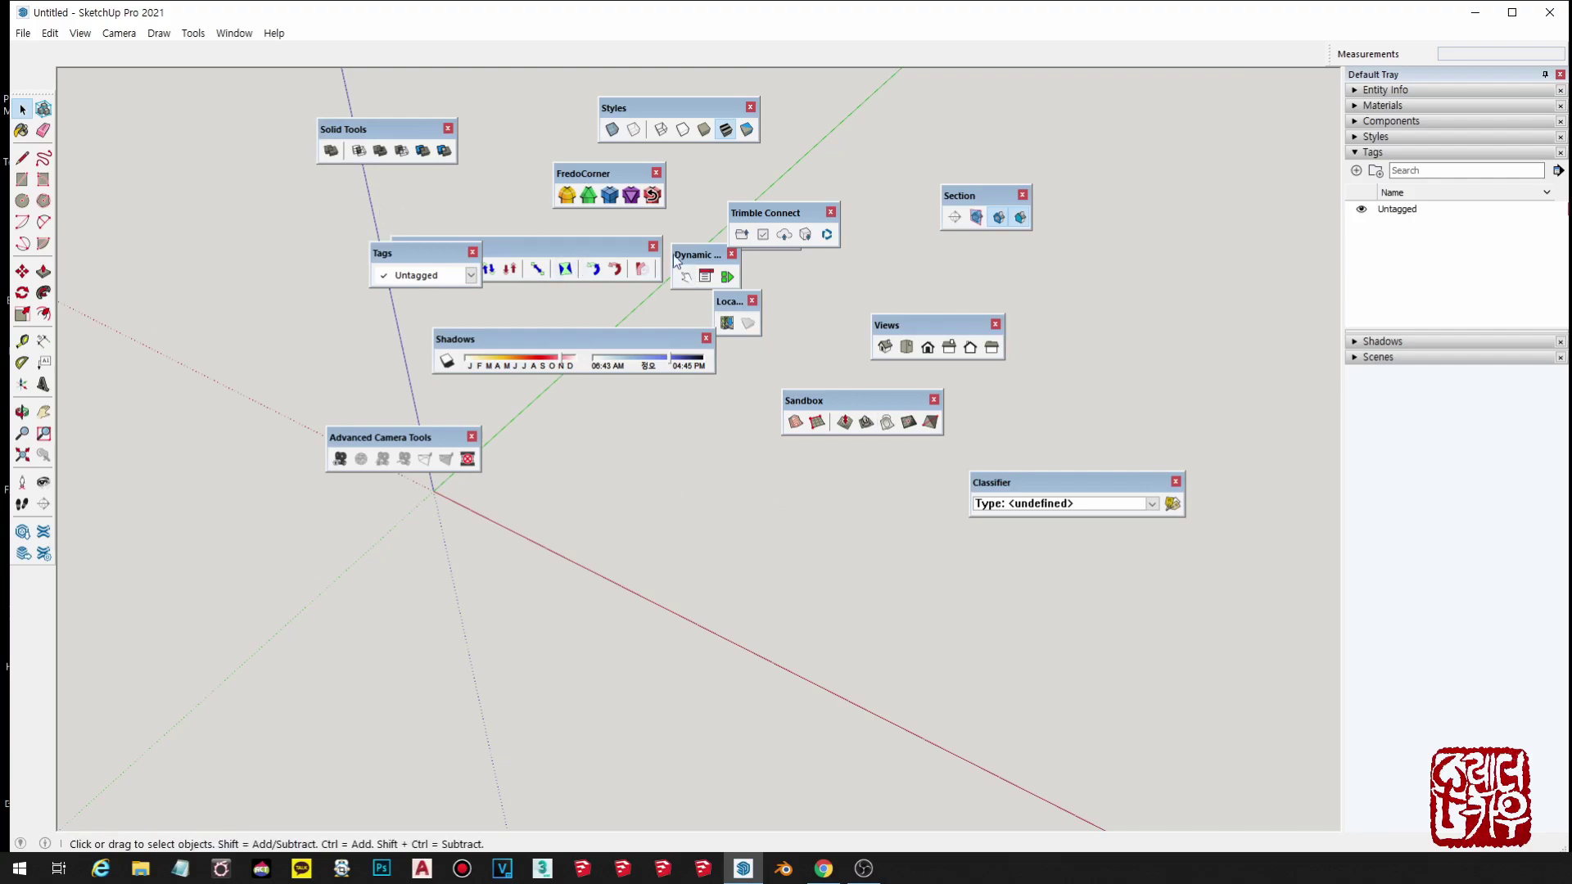
{"action": "left_click_drag", "start_coordinate": [661, 244], "coordinate": [781, 521]}
{"action": "left_click", "coordinate": [772, 524]}
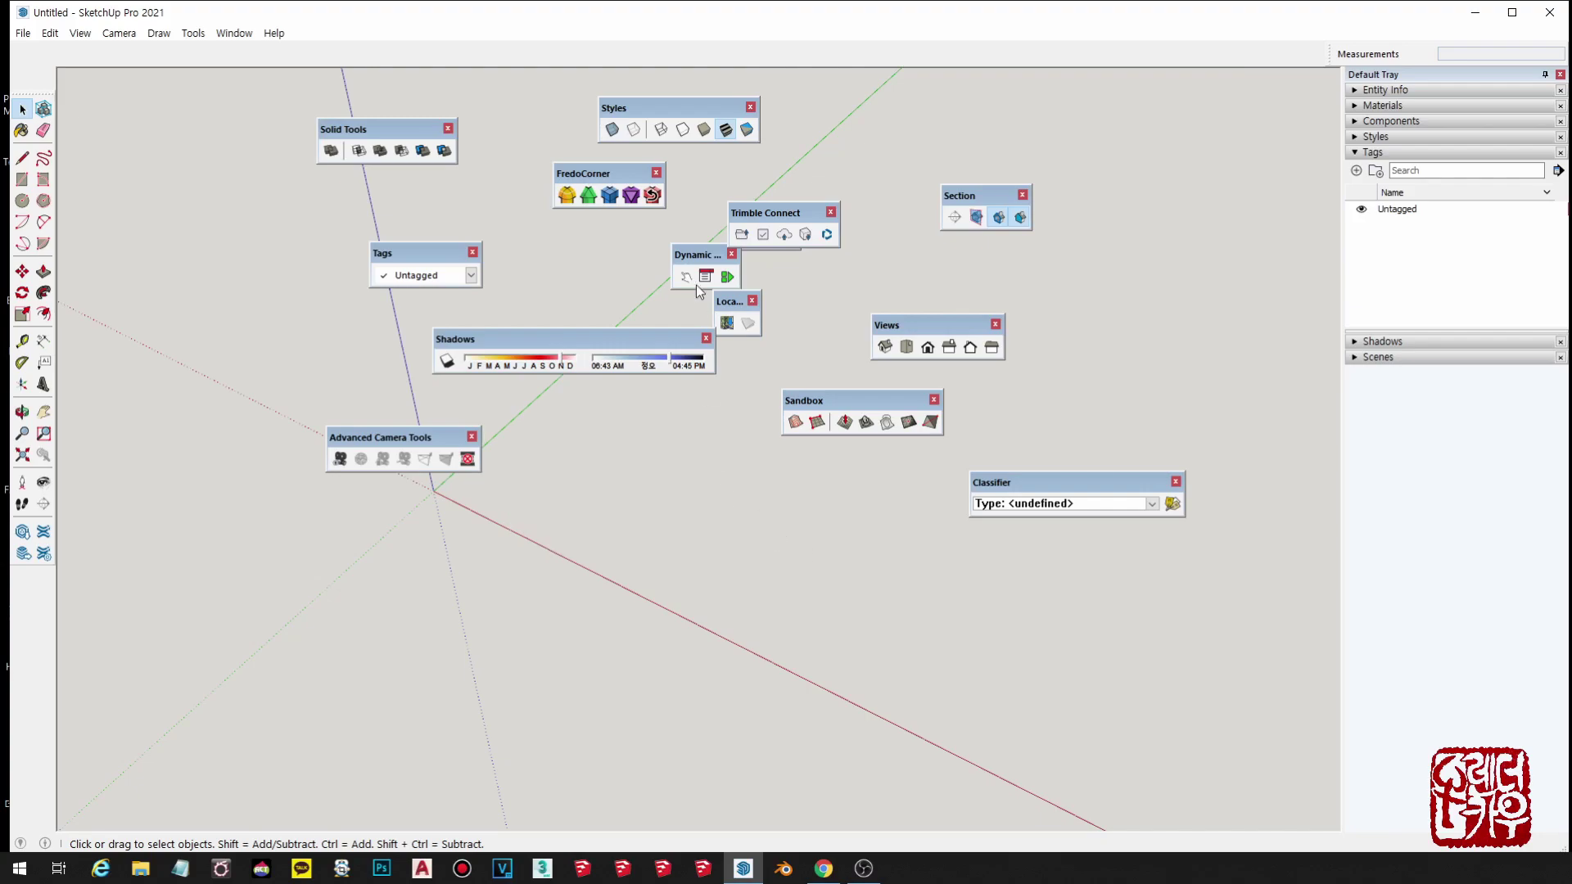
{"action": "left_click", "coordinate": [657, 174]}
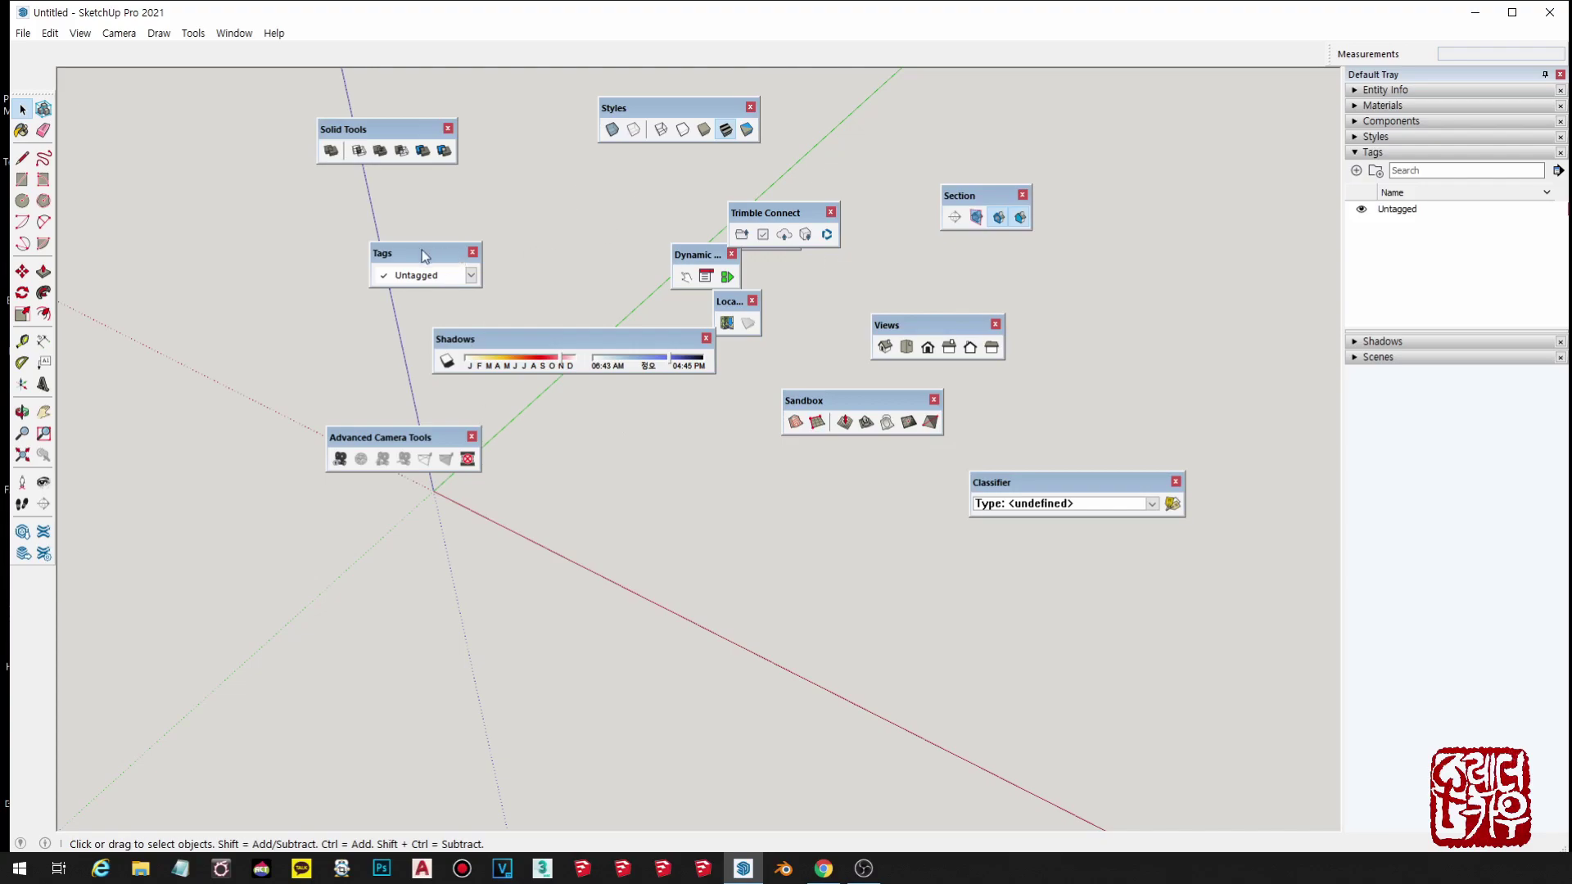
{"action": "left_click_drag", "start_coordinate": [457, 260], "coordinate": [36, 45]}
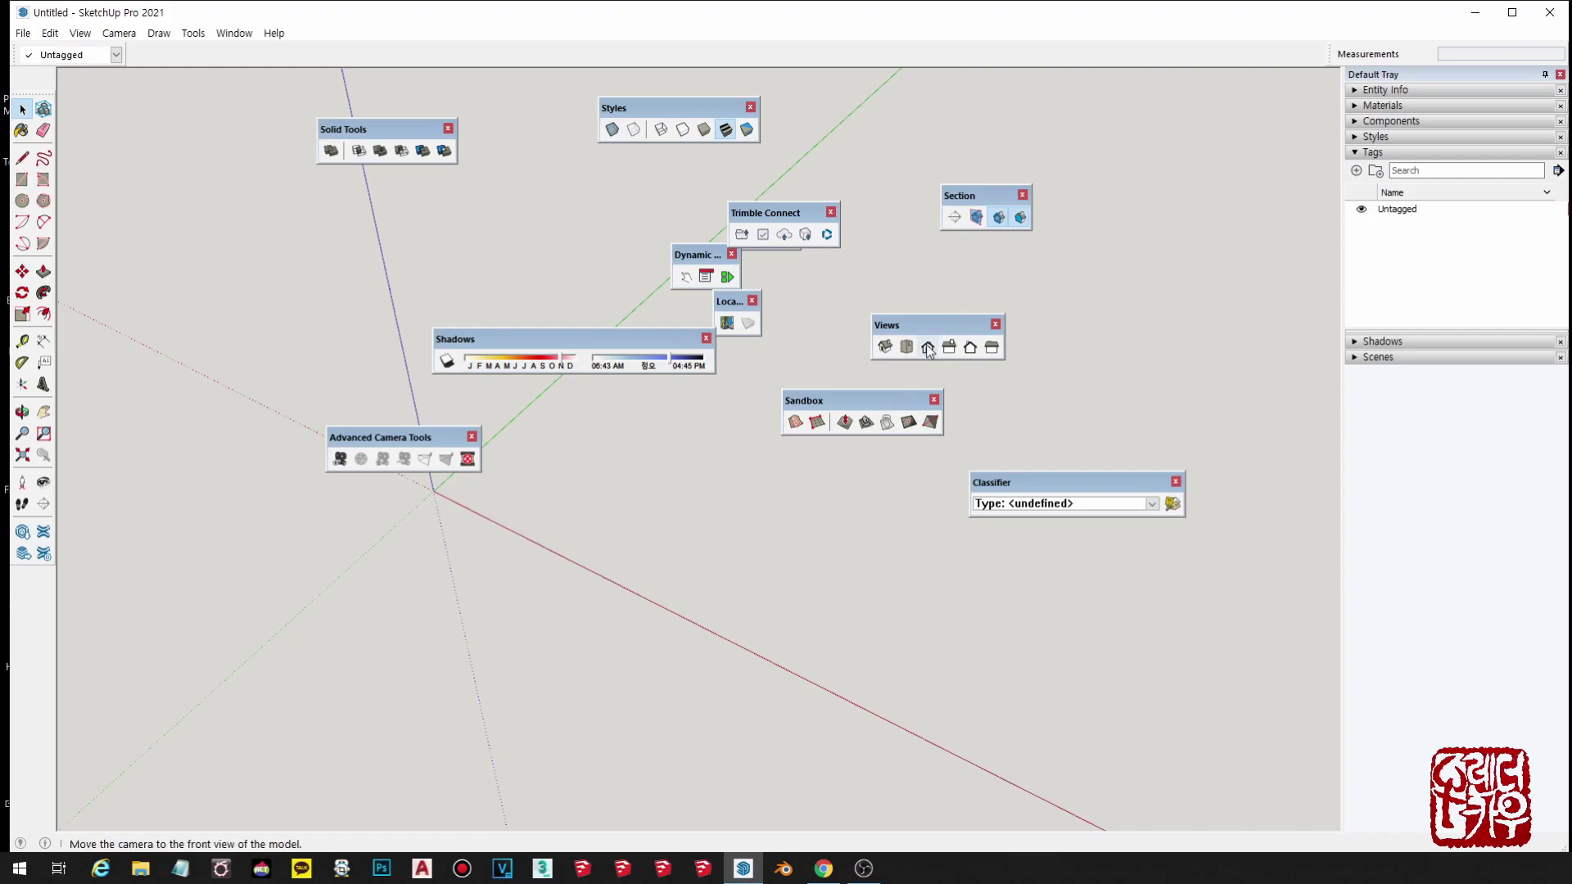
Dock the Views, Styles, Shadows, Section and Sandbox toolbars in the top row.
{"action": "left_click_drag", "start_coordinate": [917, 325], "coordinate": [174, 46]}
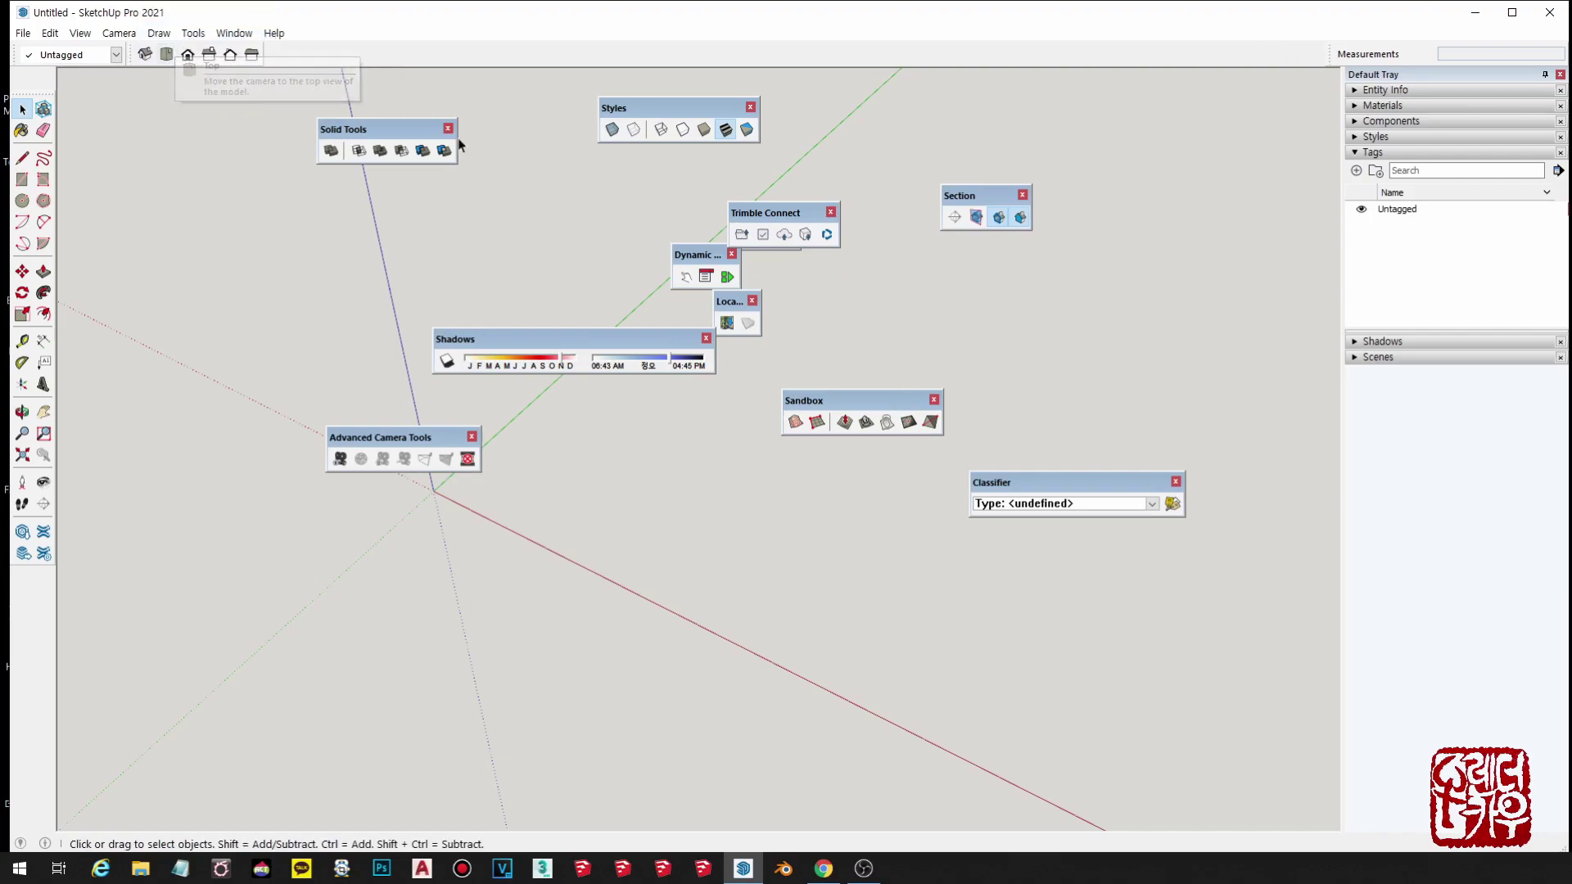
{"action": "mouse_move", "coordinate": [619, 107]}
{"action": "left_mouse_down"}
{"action": "mouse_move", "coordinate": [278, 72]}
{"action": "mouse_move", "coordinate": [285, 48]}
{"action": "left_mouse_up"}
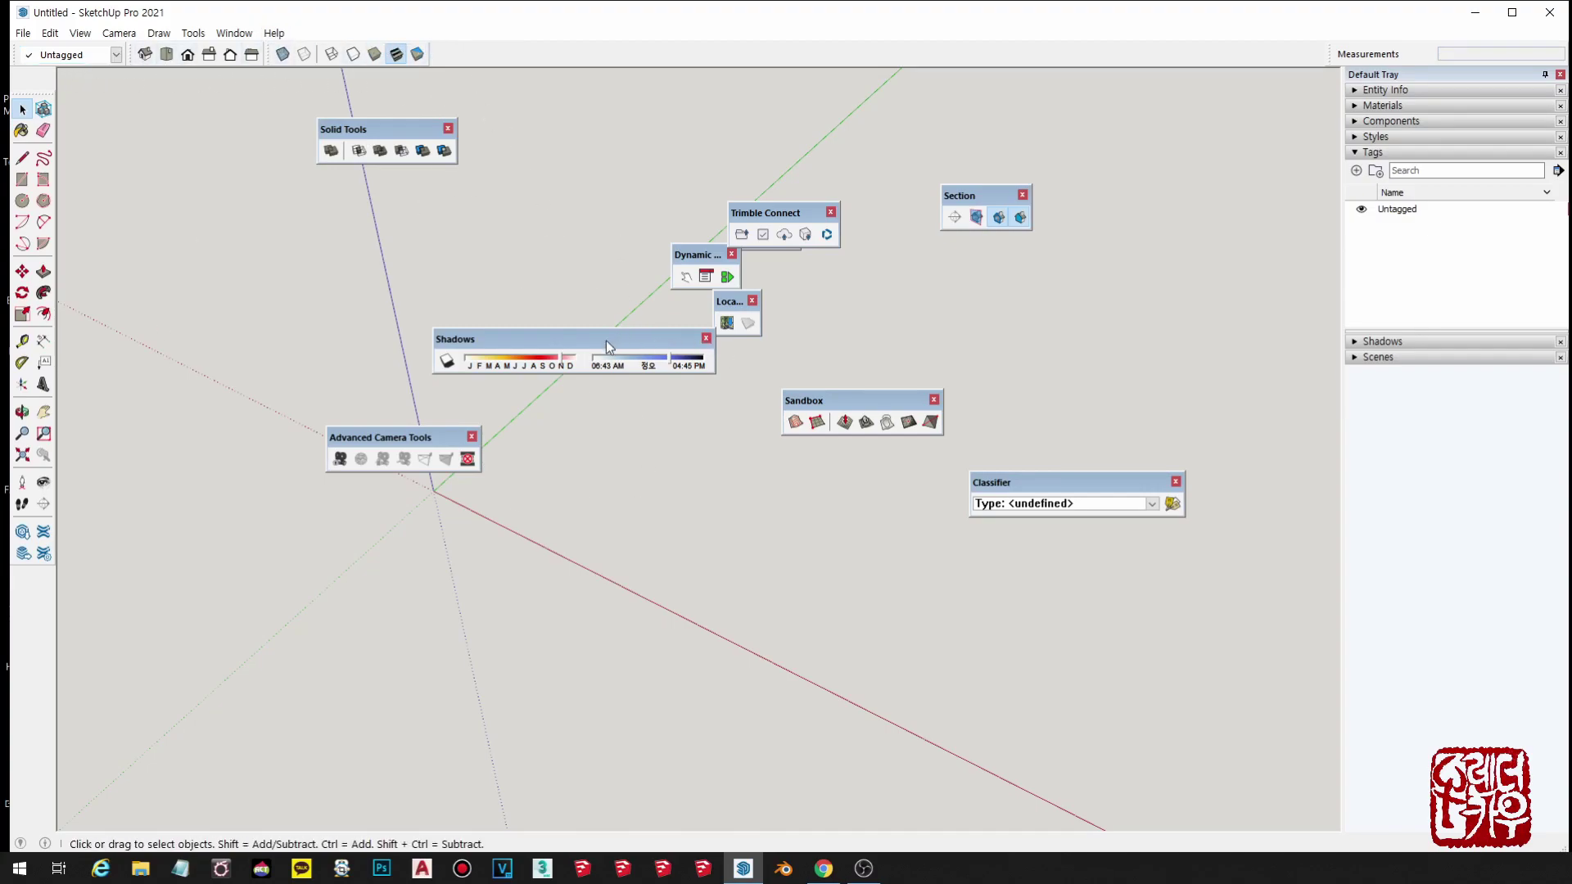
{"action": "left_click_drag", "start_coordinate": [607, 347], "coordinate": [475, 49]}
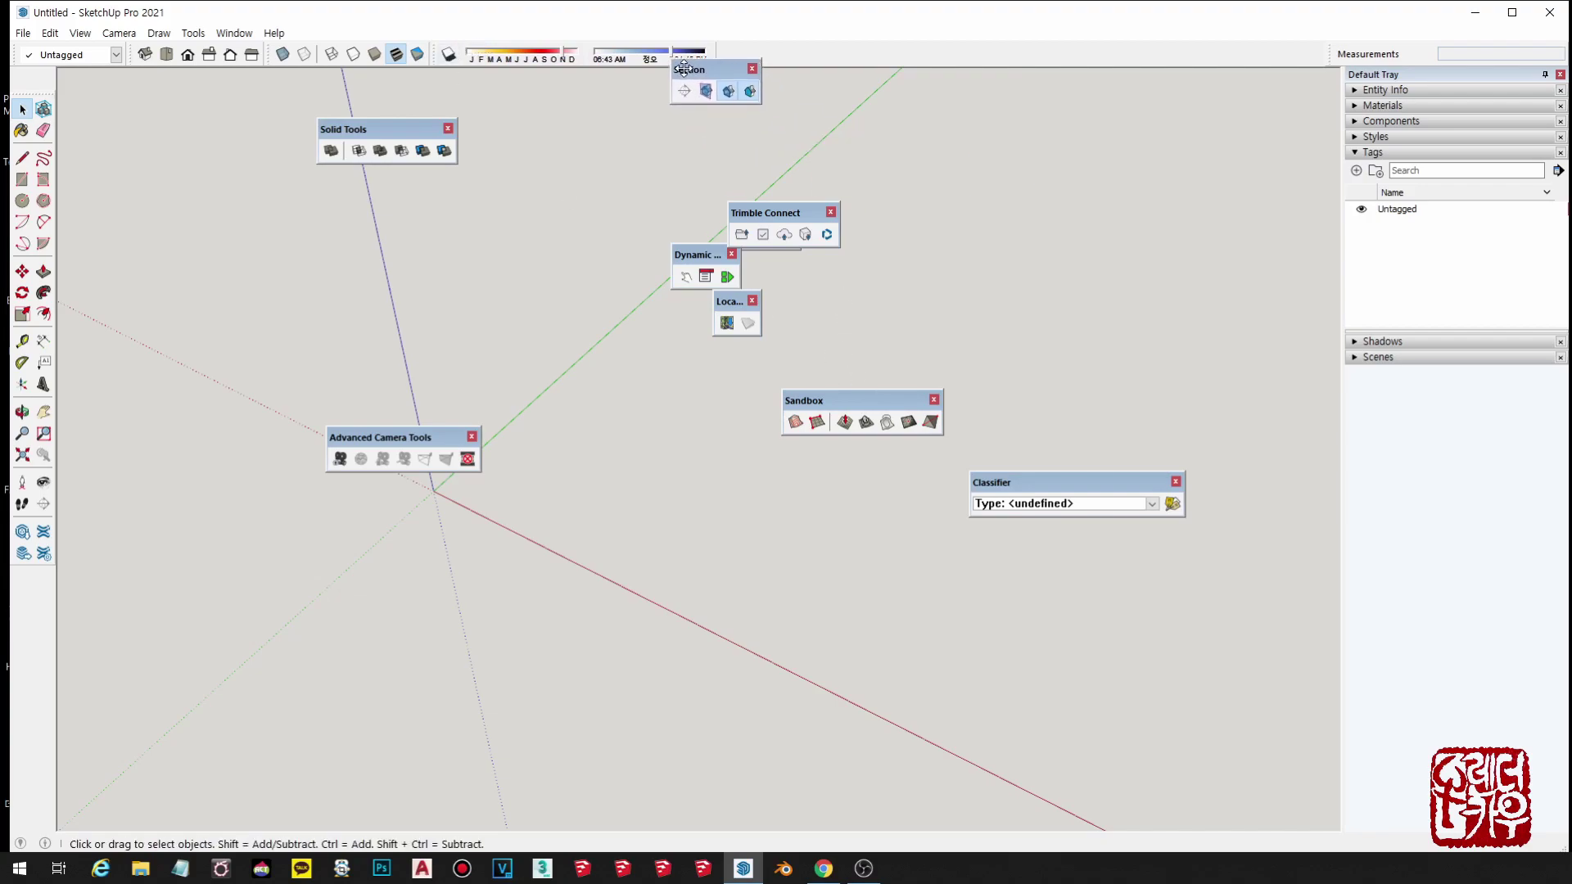
{"action": "left_click_drag", "start_coordinate": [948, 226], "coordinate": [737, 51]}
{"action": "left_click_drag", "start_coordinate": [871, 401], "coordinate": [825, 56]}
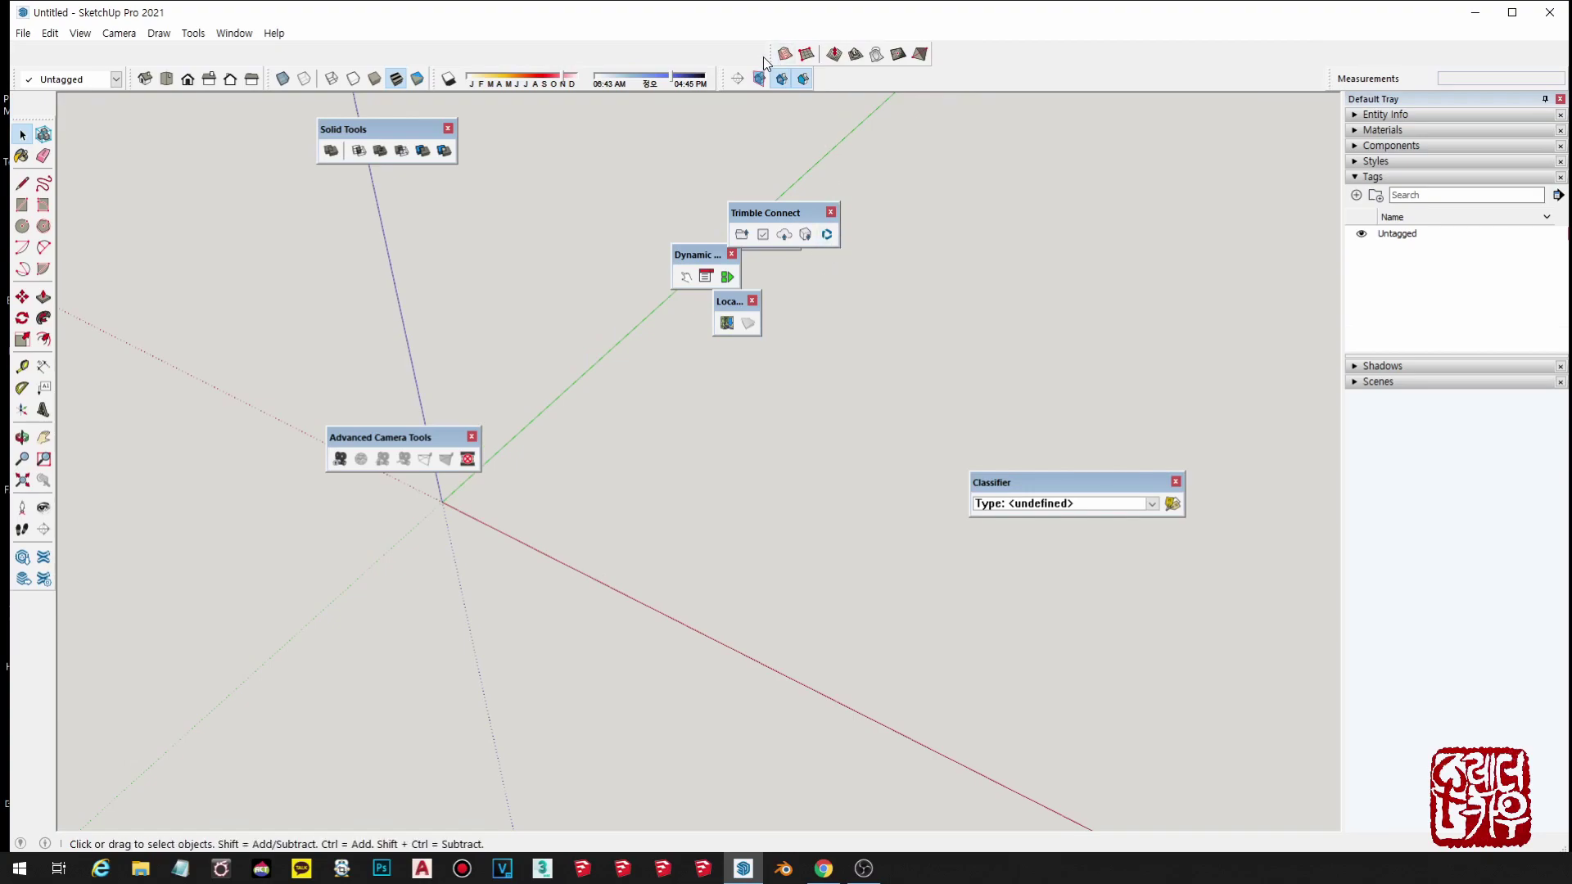
{"action": "left_click_drag", "start_coordinate": [764, 62], "coordinate": [787, 85]}
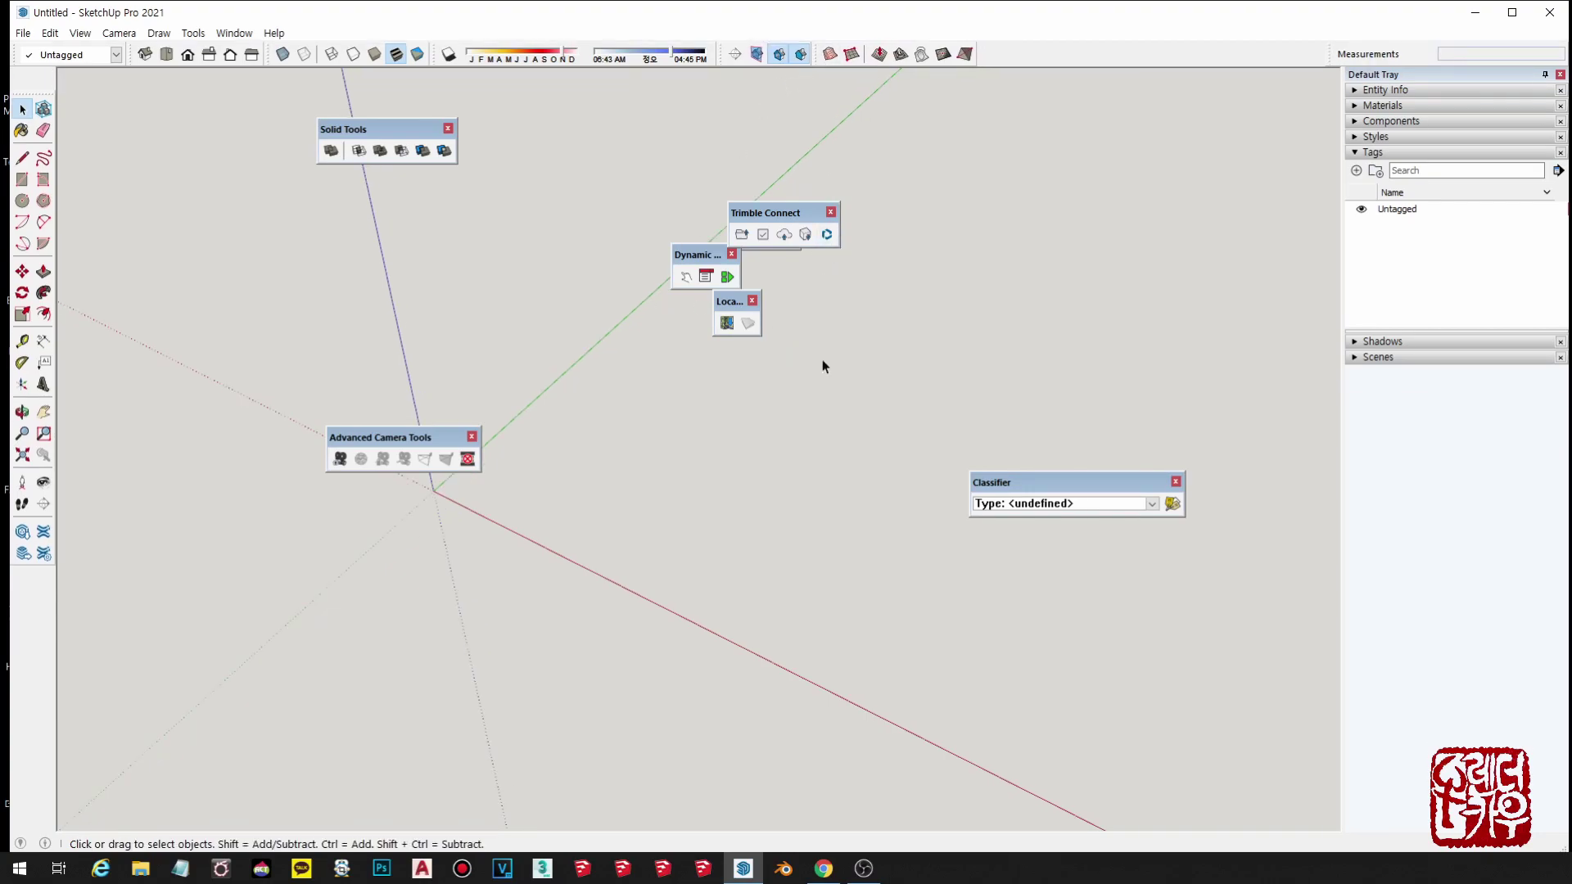
Dock Classifier, Solid Tools, Advanced Camera, Trimble Connect, Dynamic Components and Location; close Curviloft.
{"action": "mouse_move", "coordinate": [1041, 483]}
{"action": "left_mouse_down"}
{"action": "mouse_move", "coordinate": [77, 62]}
{"action": "mouse_move", "coordinate": [46, 61]}
{"action": "mouse_move", "coordinate": [37, 80]}
{"action": "left_mouse_up"}
{"action": "left_click_drag", "start_coordinate": [335, 139], "coordinate": [250, 75]}
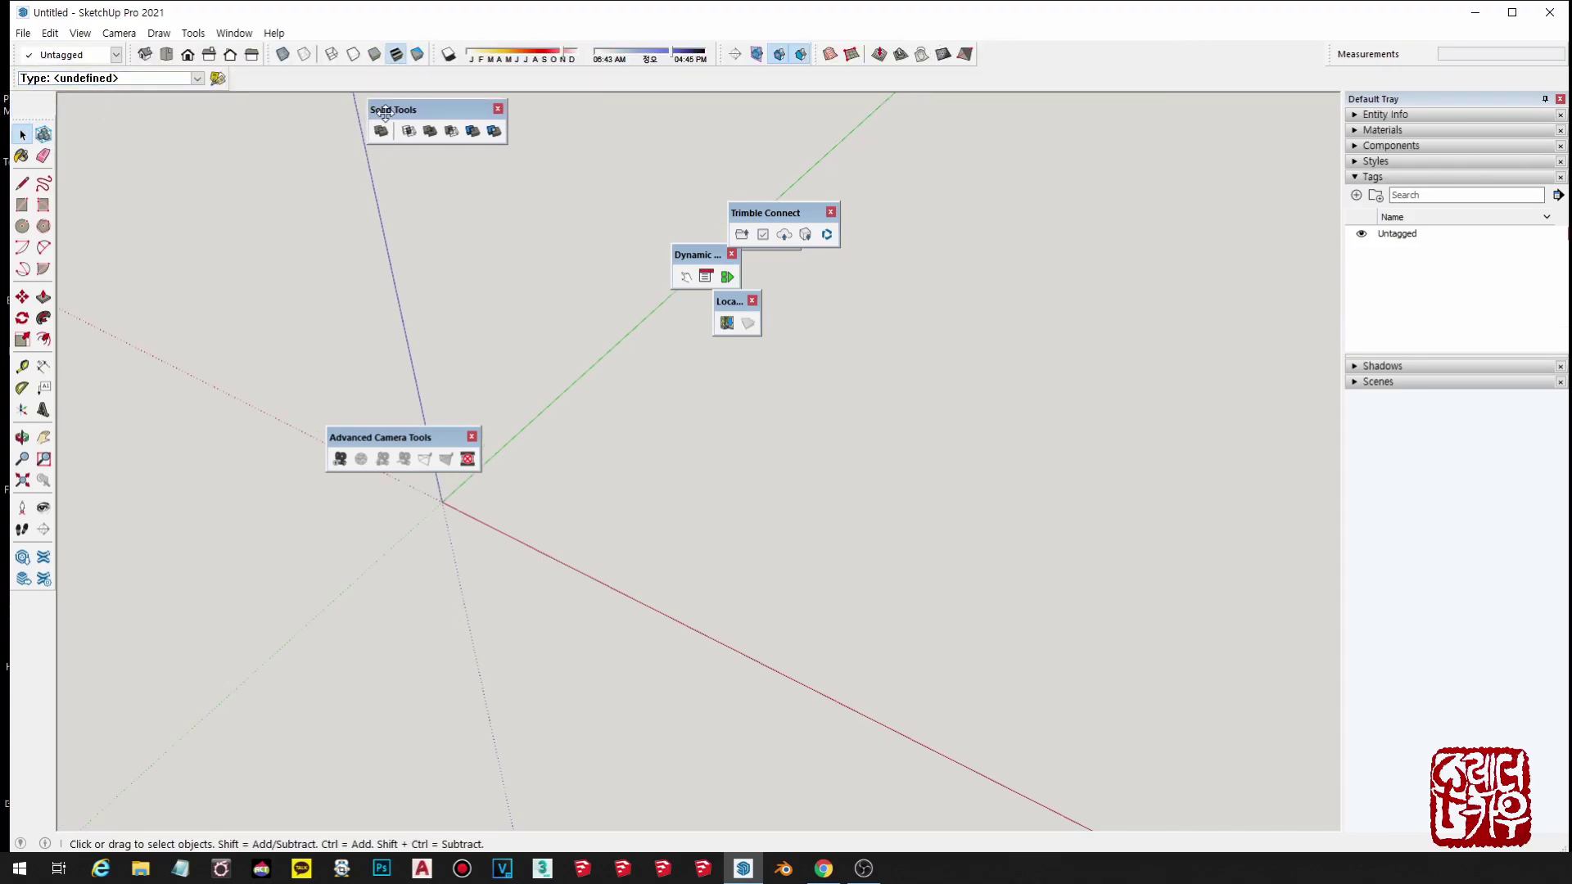
{"action": "mouse_move", "coordinate": [385, 436]}
{"action": "left_mouse_down"}
{"action": "mouse_move", "coordinate": [432, 150]}
{"action": "mouse_move", "coordinate": [428, 77]}
{"action": "left_mouse_up"}
{"action": "left_click_drag", "start_coordinate": [774, 212], "coordinate": [591, 78]}
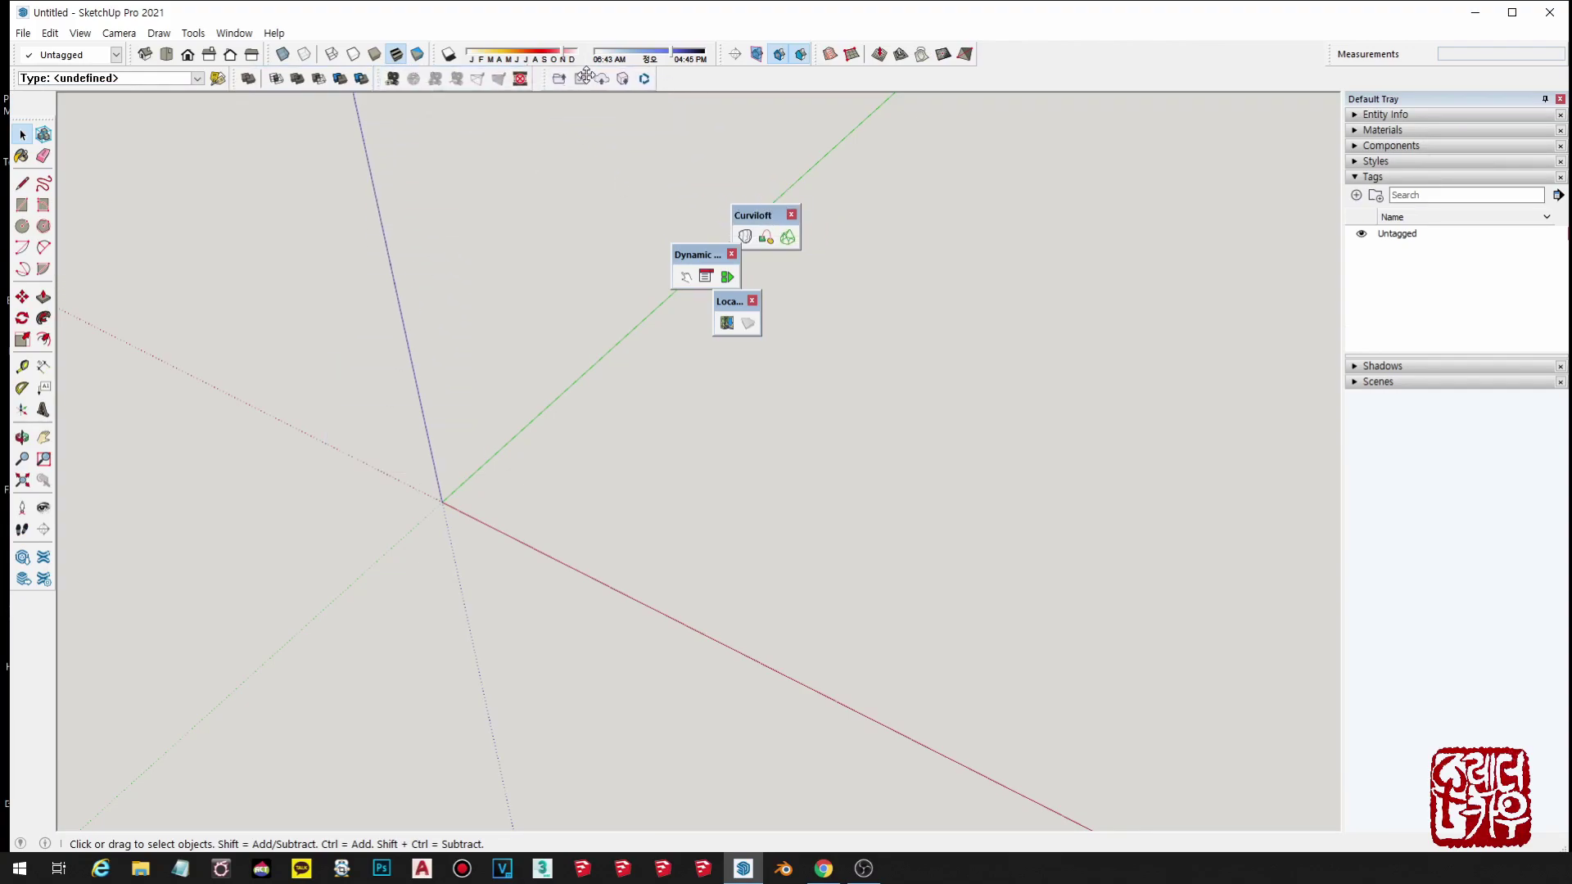
{"action": "left_click", "coordinate": [791, 216]}
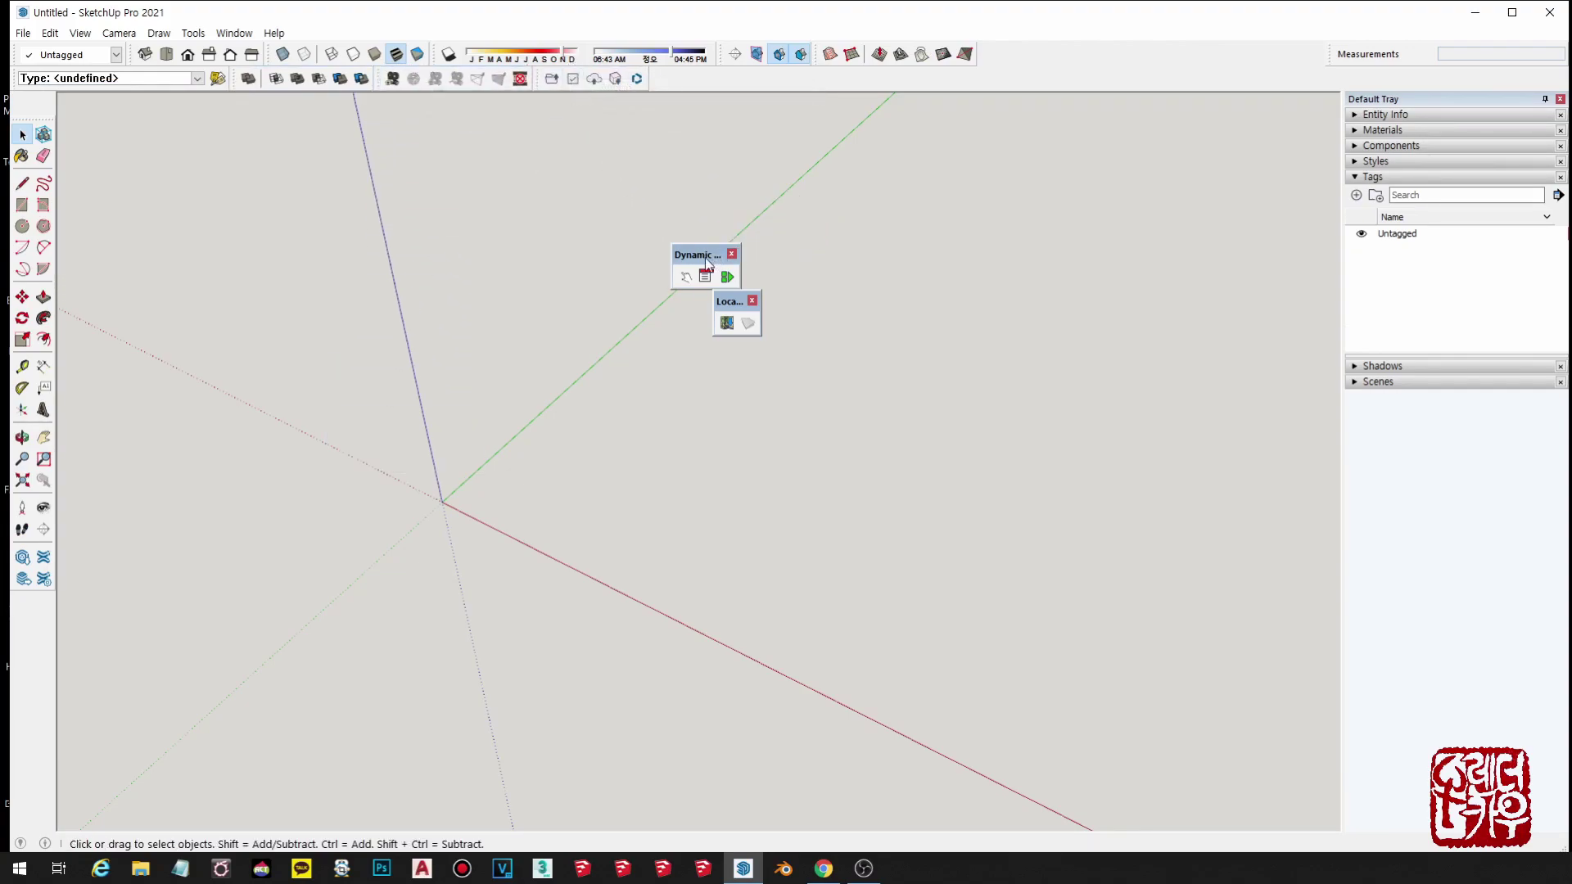
{"action": "left_click_drag", "start_coordinate": [696, 255], "coordinate": [655, 75]}
{"action": "left_click_drag", "start_coordinate": [737, 304], "coordinate": [731, 69]}
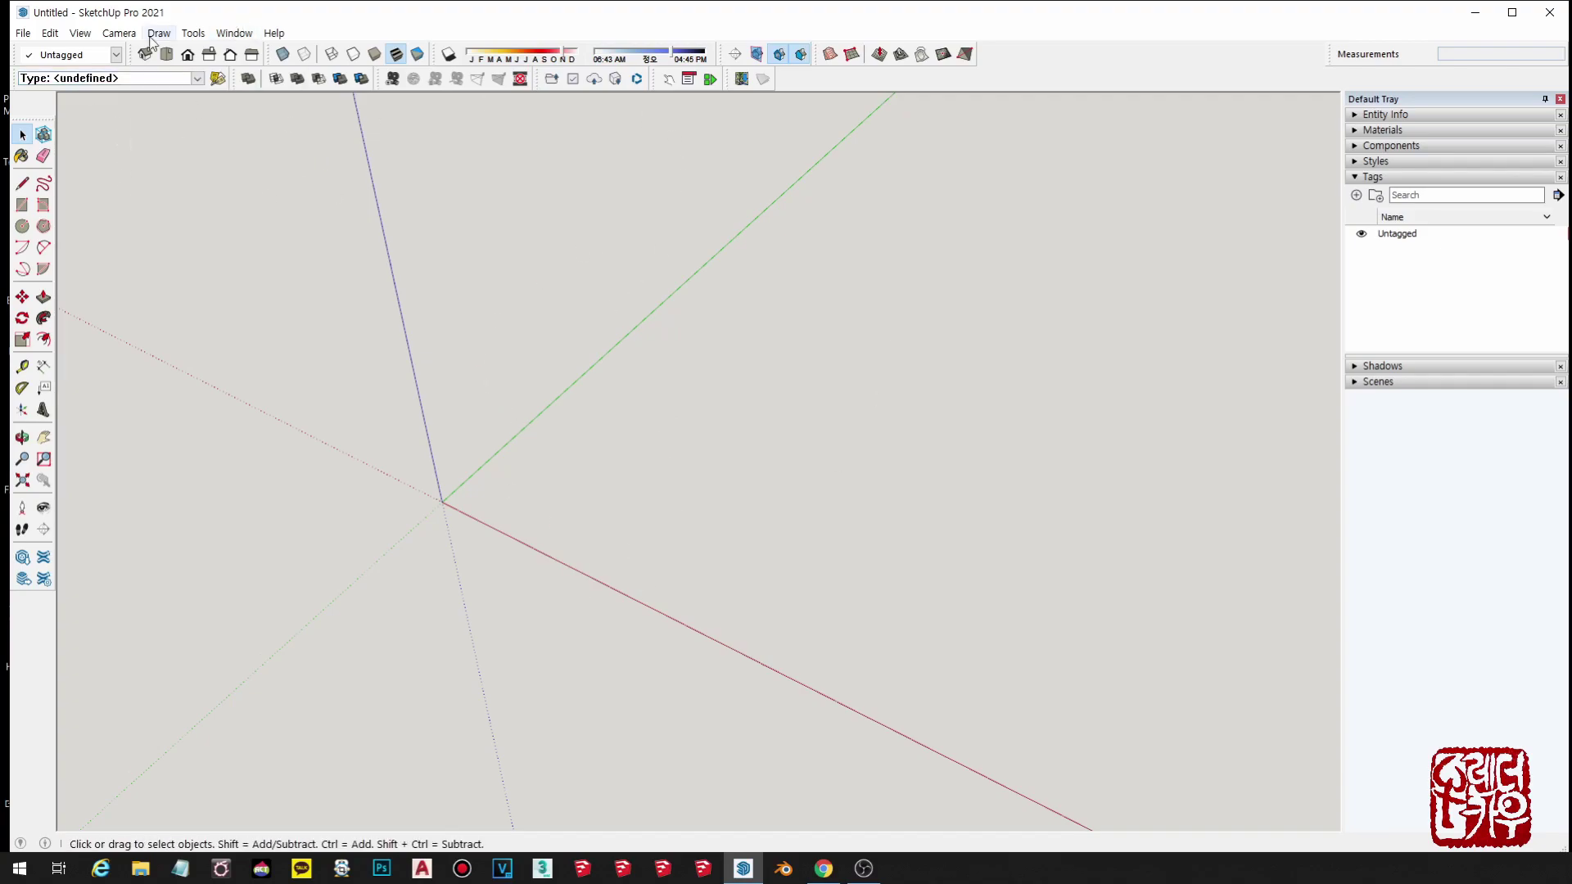
In Model Info, review the all-zero Statistics, run Purge Unused, and close the window.
{"action": "left_click", "coordinate": [236, 34]}
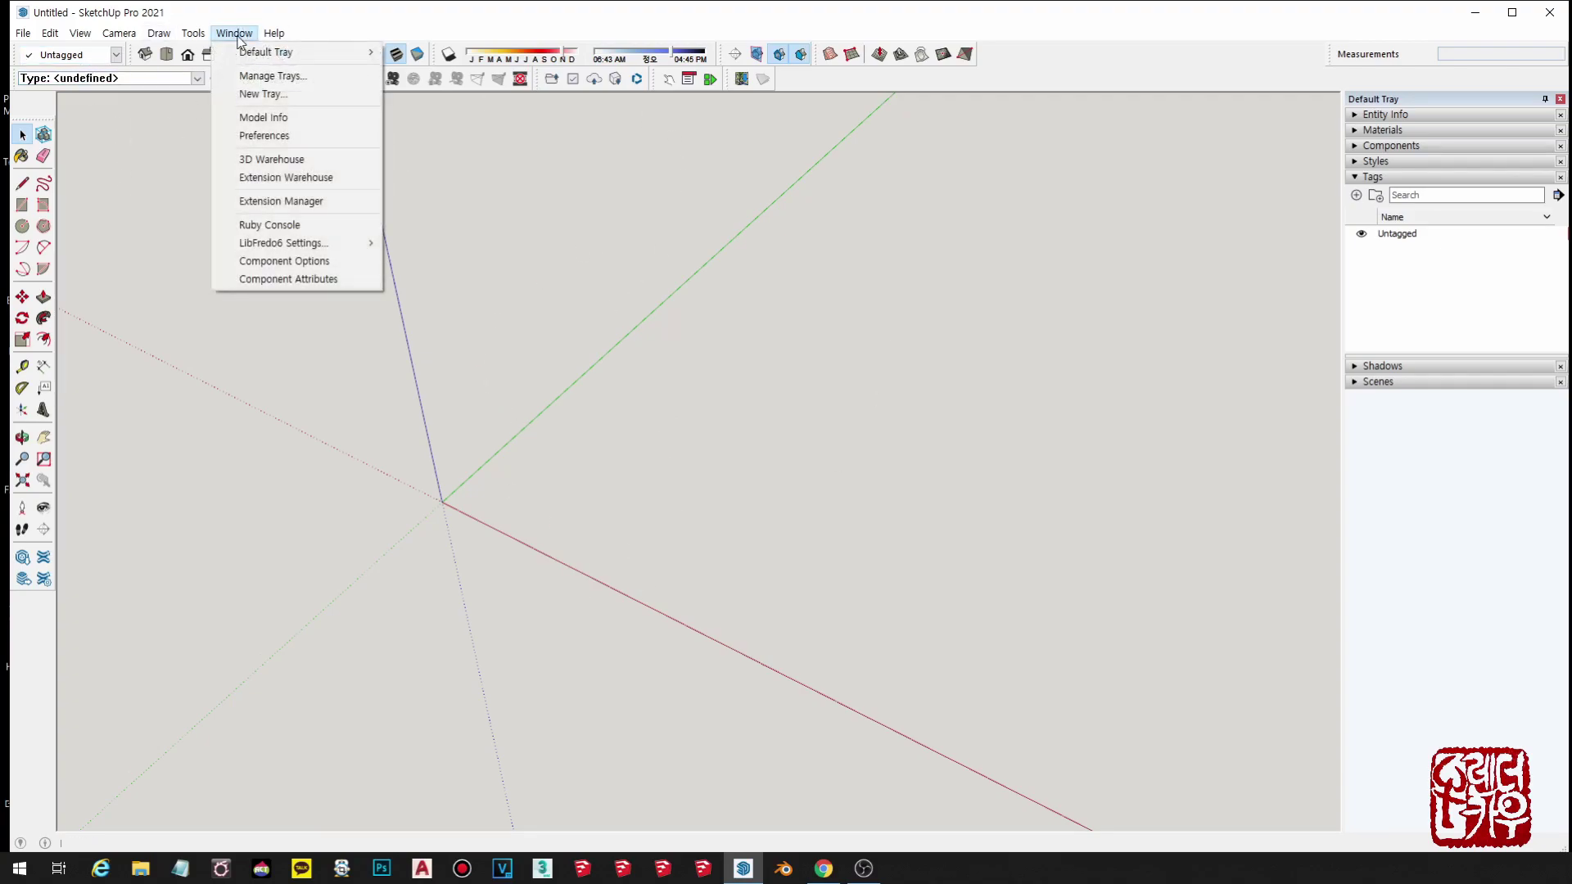
{"action": "left_click", "coordinate": [265, 123]}
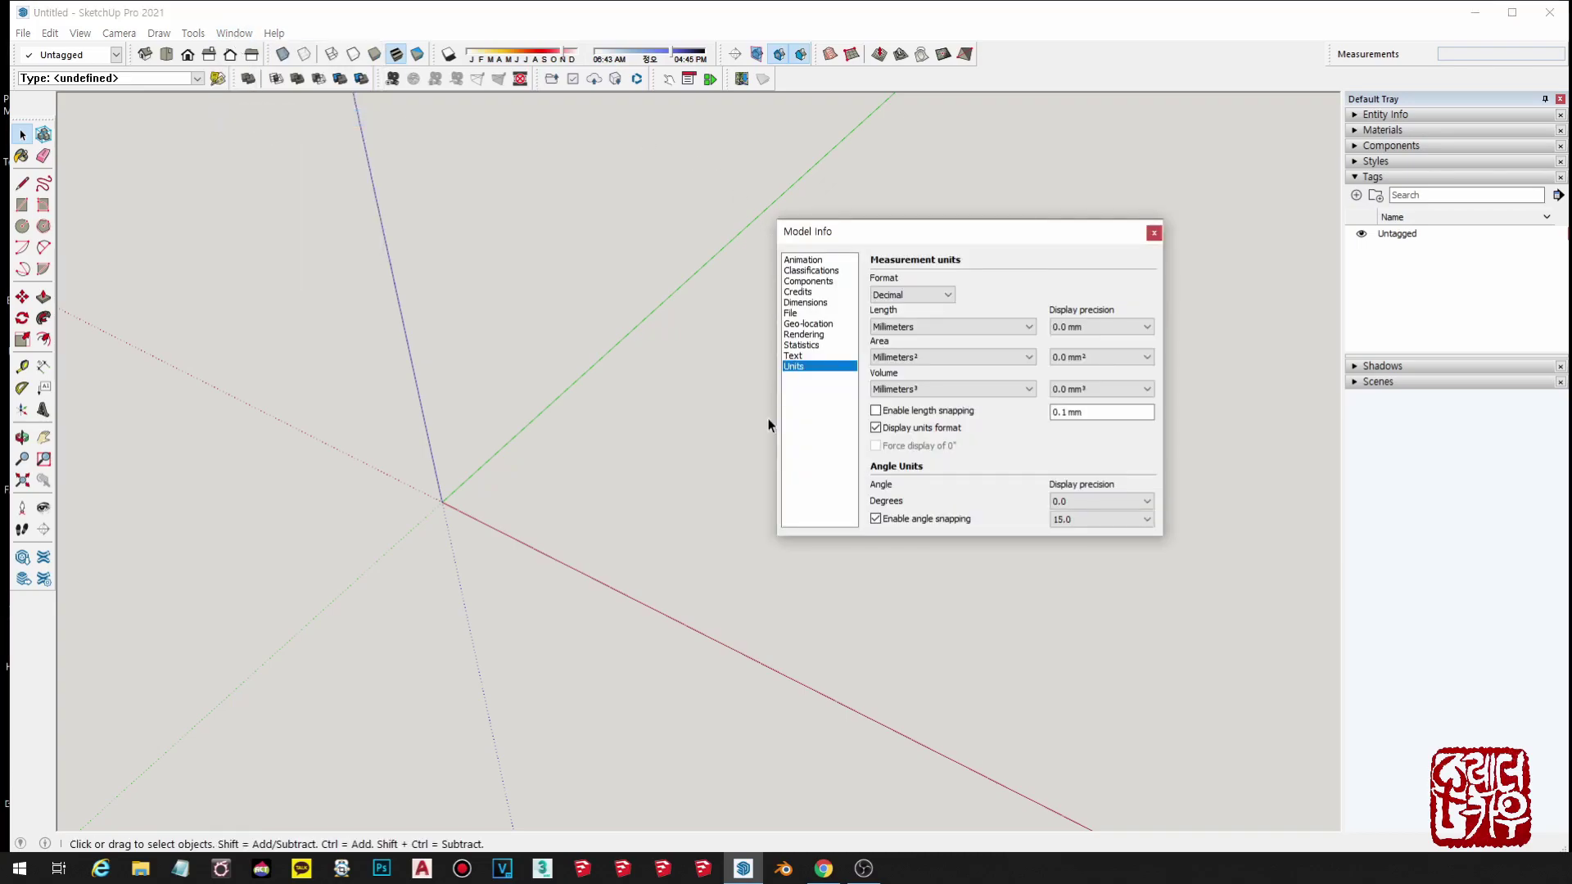
{"action": "left_click", "coordinate": [811, 346]}
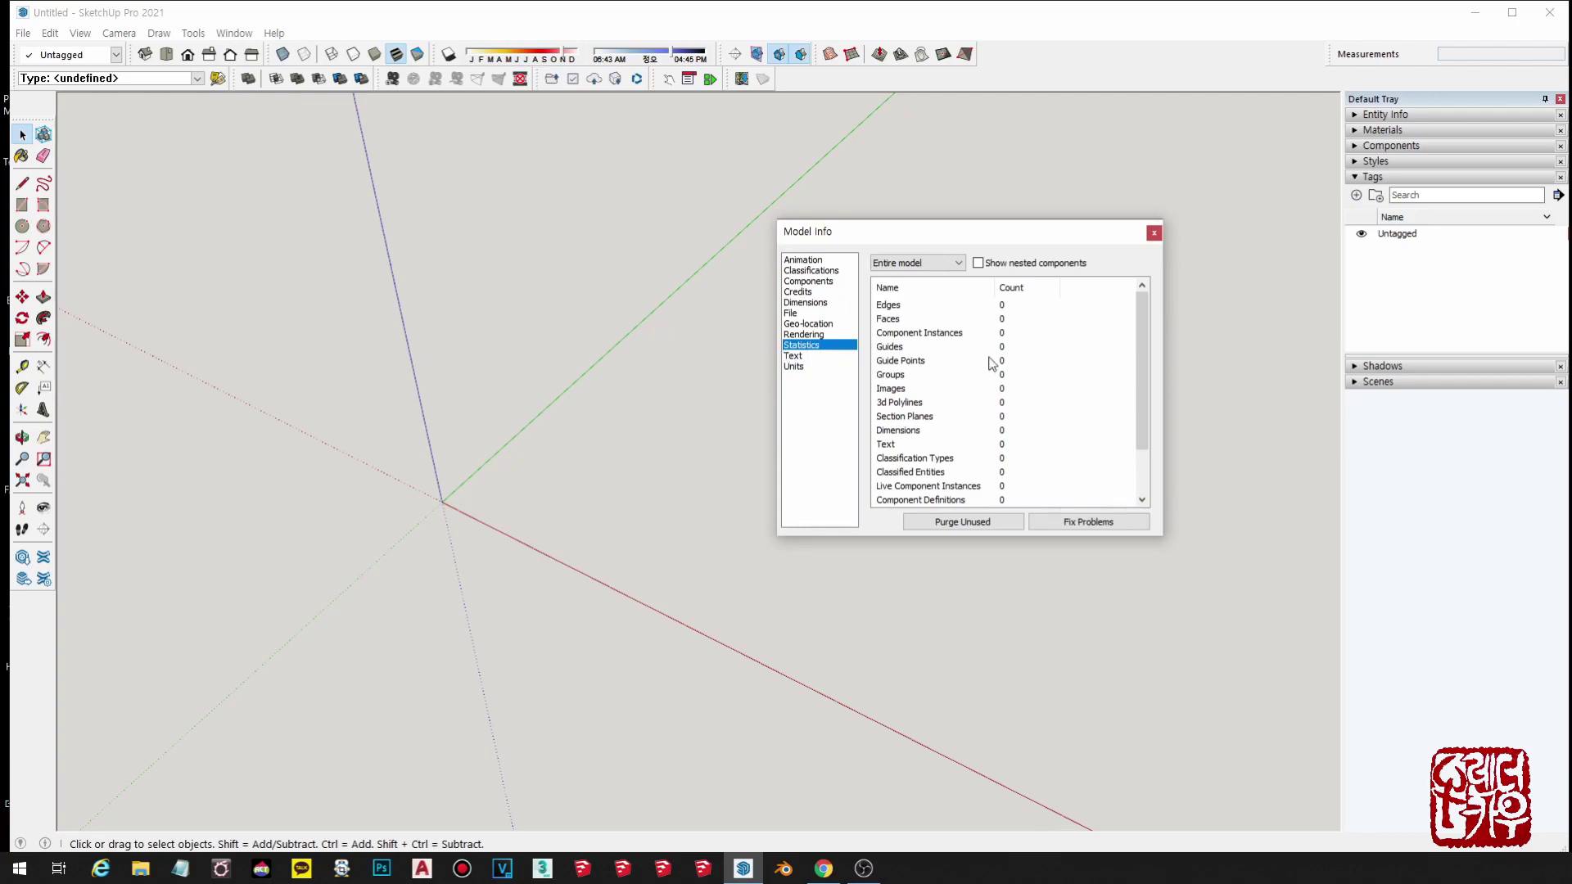
{"action": "left_click", "coordinate": [960, 526]}
{"action": "left_click", "coordinate": [973, 528]}
{"action": "left_click", "coordinate": [1153, 233]}
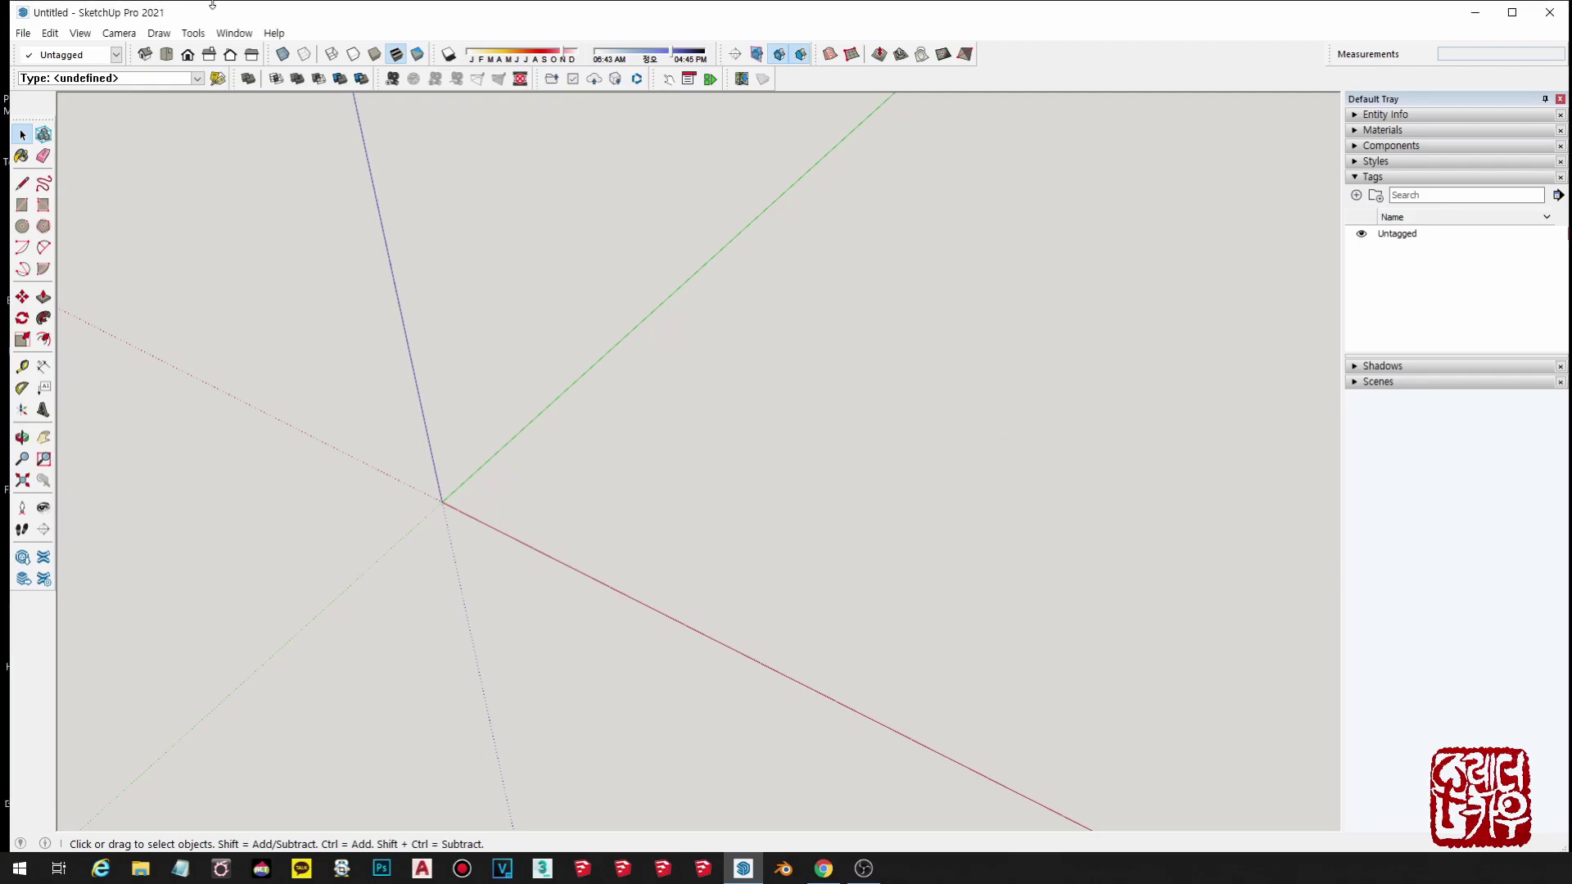
Start saving the empty model as a template named 201218.
{"action": "left_click", "coordinate": [23, 33]}
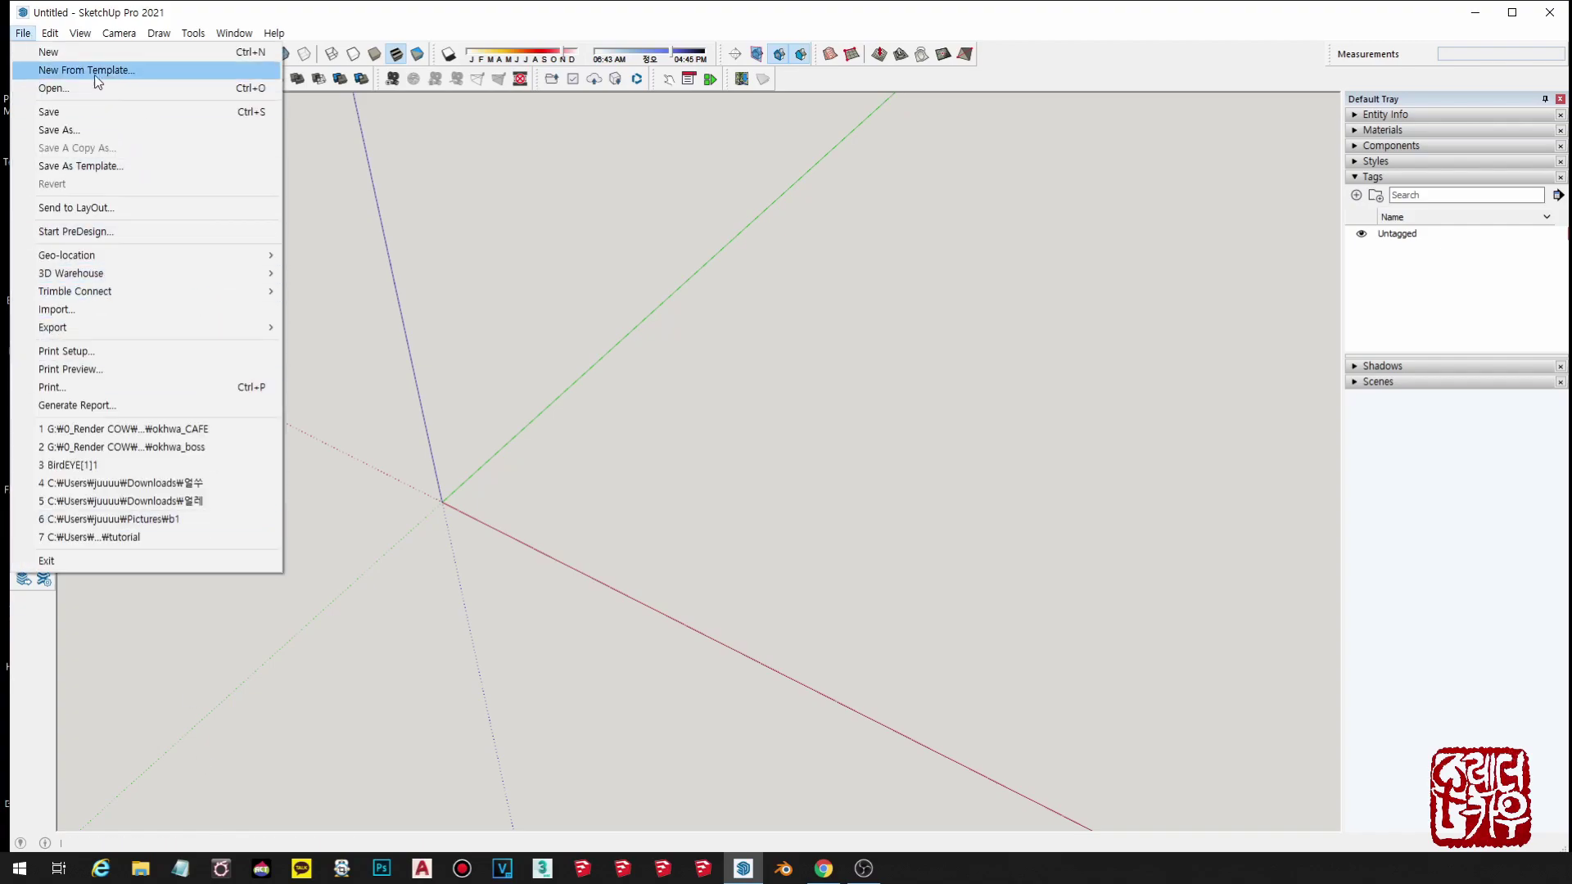
{"action": "left_click", "coordinate": [190, 166]}
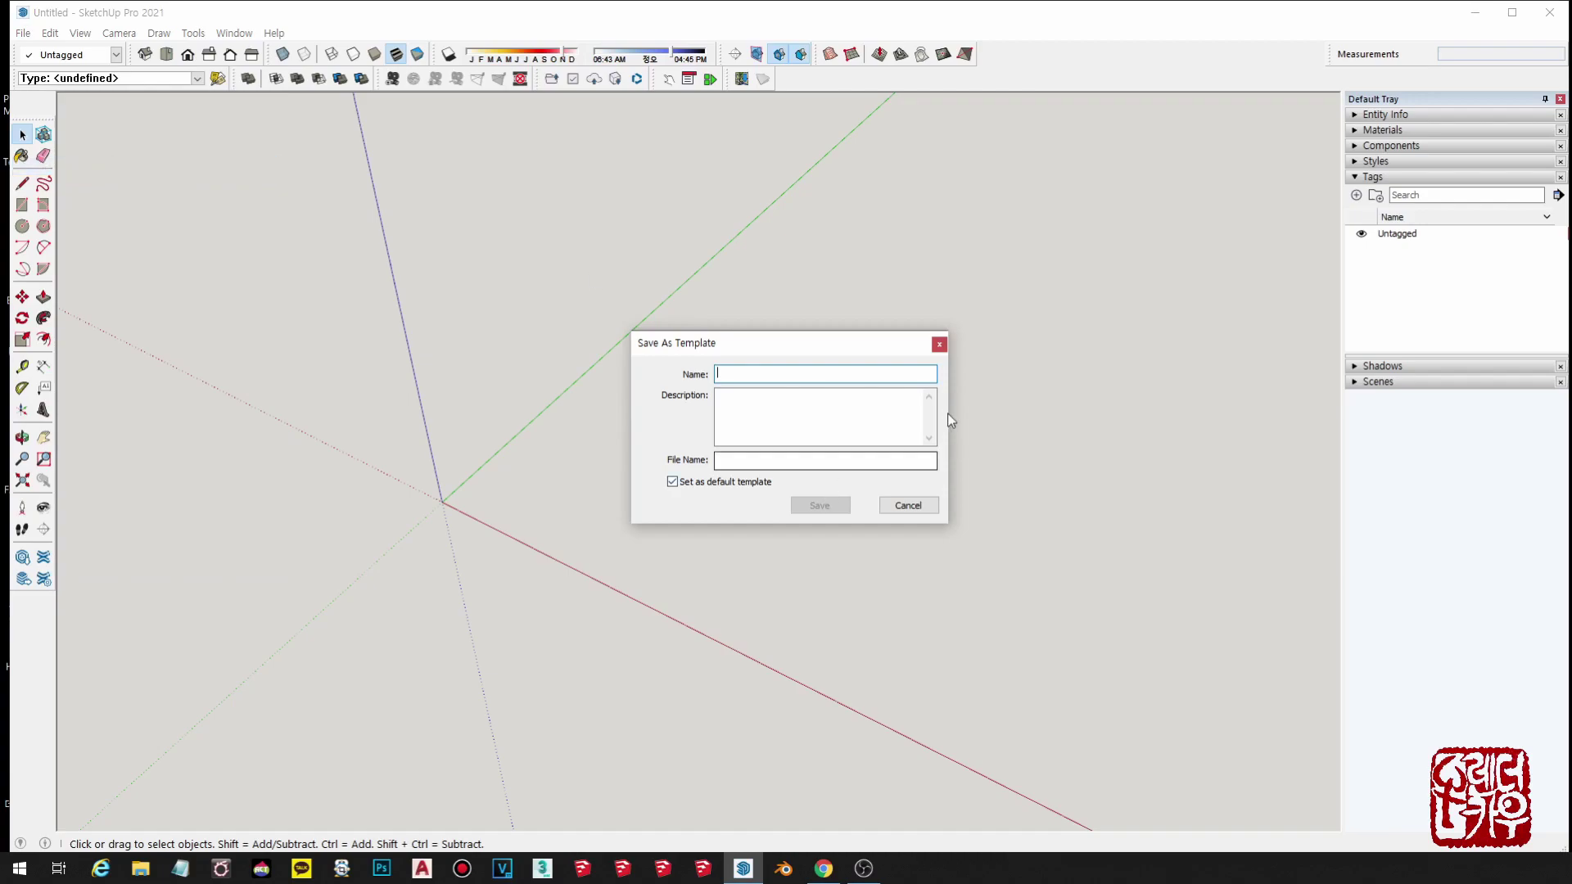
{"action": "left_click_drag", "start_coordinate": [864, 342], "coordinate": [948, 305]}
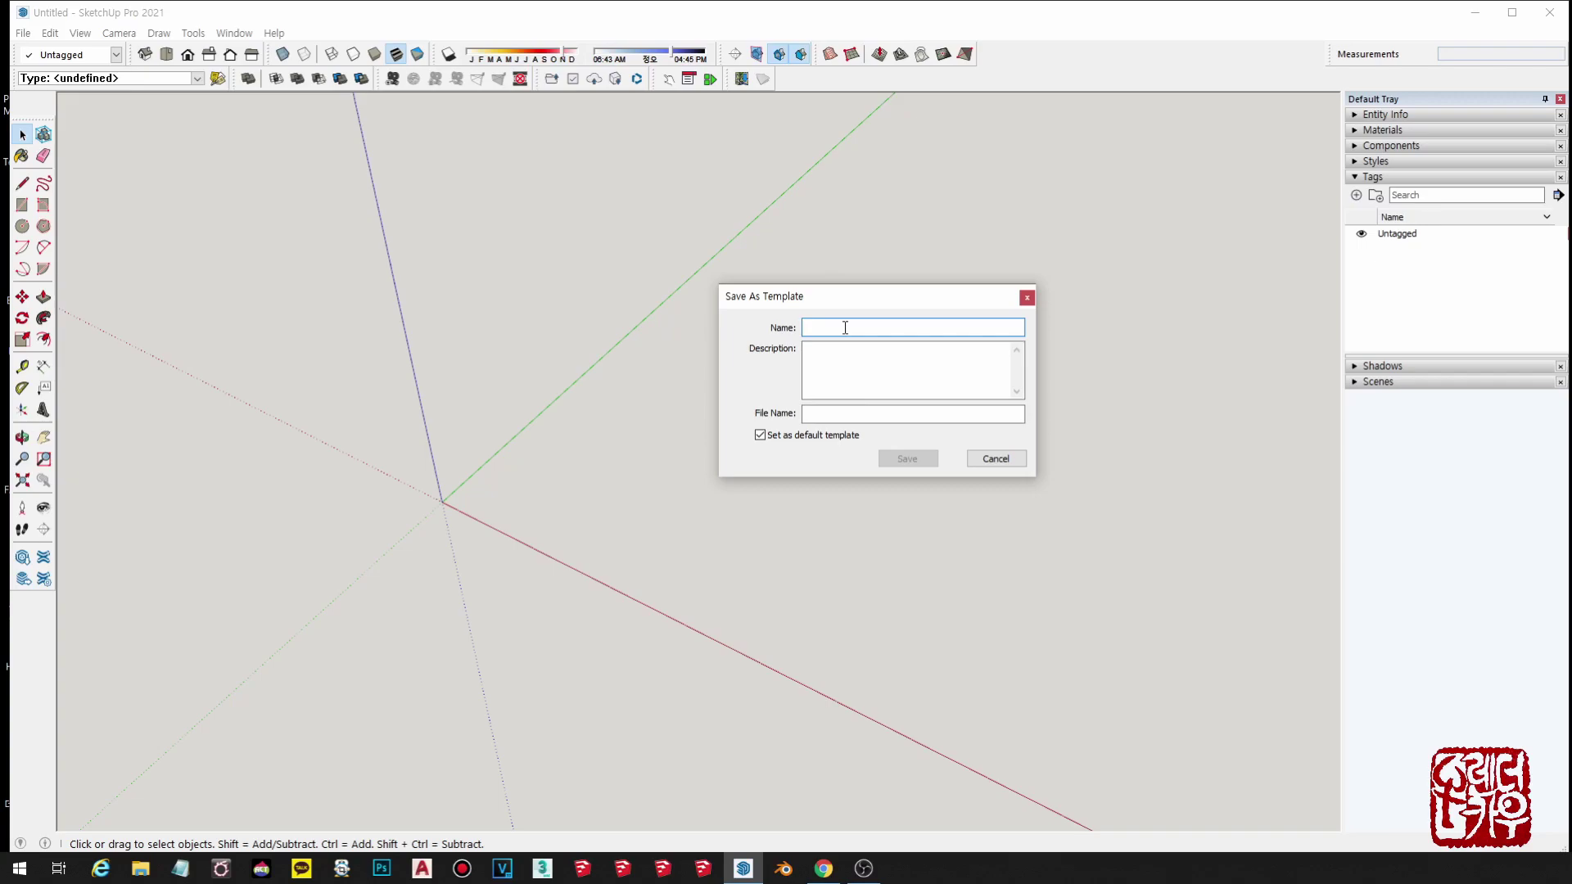
{"action": "type", "text": "a"}
{"action": "key", "text": "BackSpace"}
{"action": "type", "text": "12"}
{"action": "key", "text": "BackSpace"}
{"action": "key", "text": "BackSpace"}
{"action": "type", "text": "012"}
Add the description '스케치업 시작화면 Template', save as default template, and close SketchUp.
{"action": "left_click", "coordinate": [846, 376]}
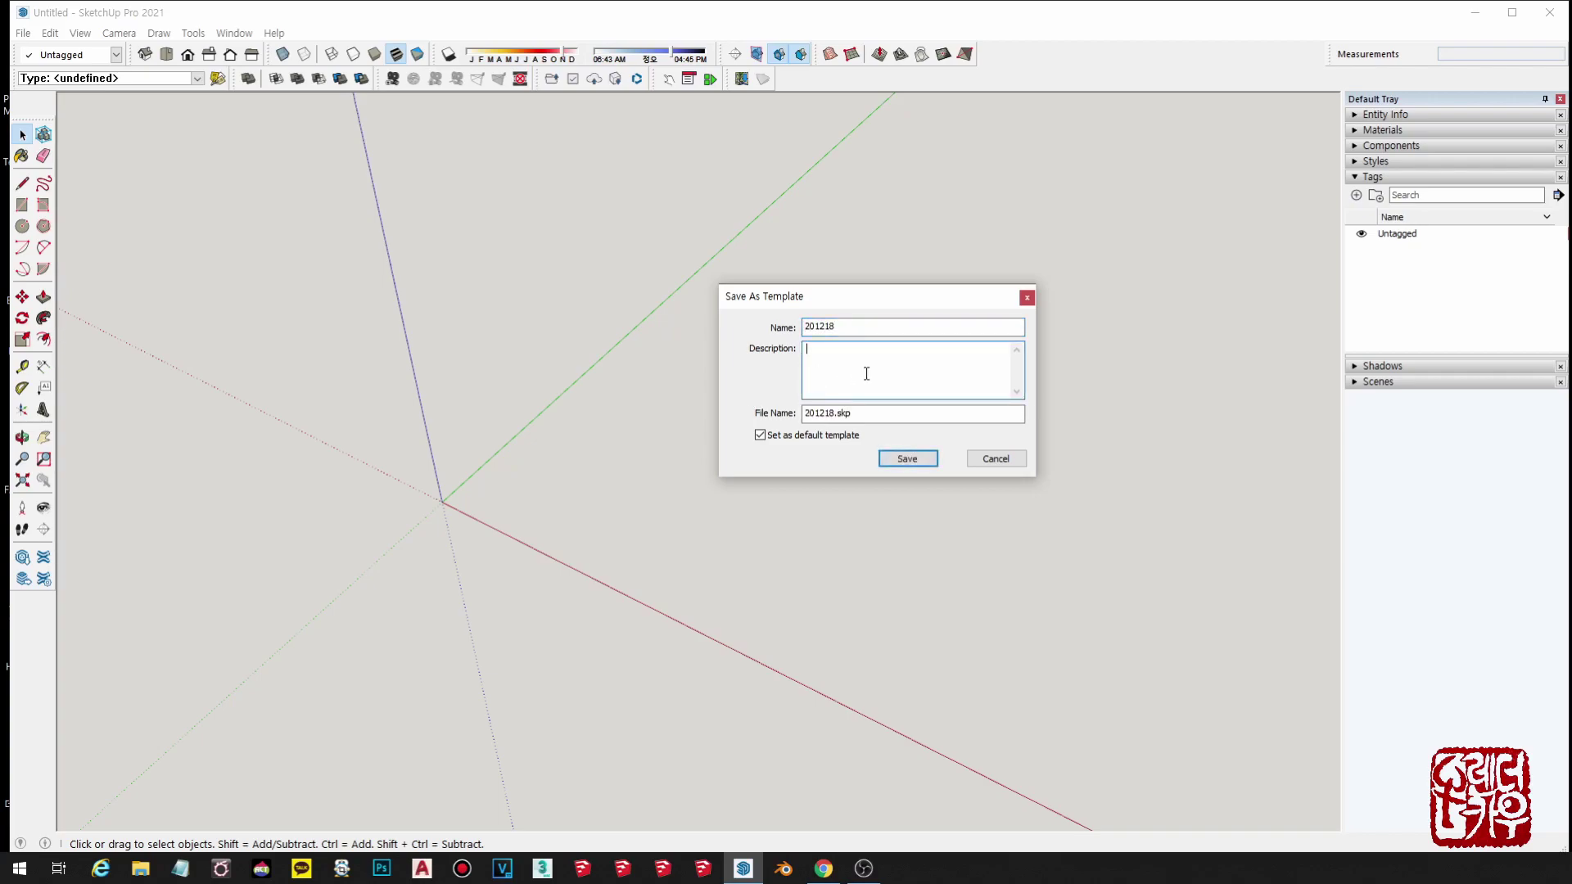
{"action": "type", "text": "t스케"}
{"action": "type", "text": "치업 시작화면"}
{"action": "type", "text": " Template"}
{"action": "left_click", "coordinate": [891, 460]}
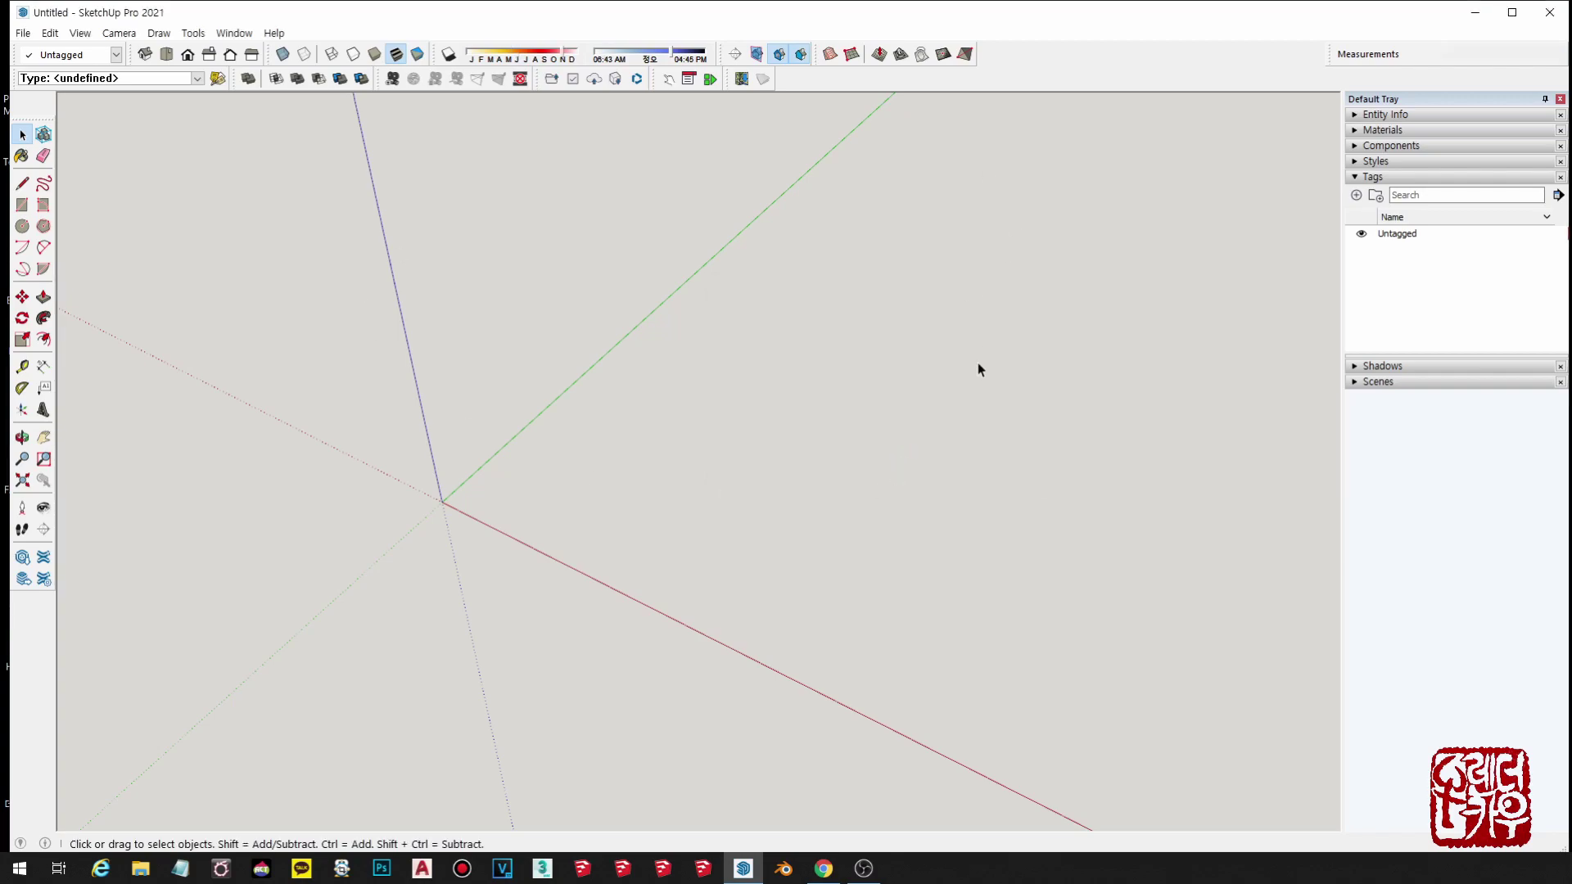
{"action": "left_click", "coordinate": [1550, 14]}
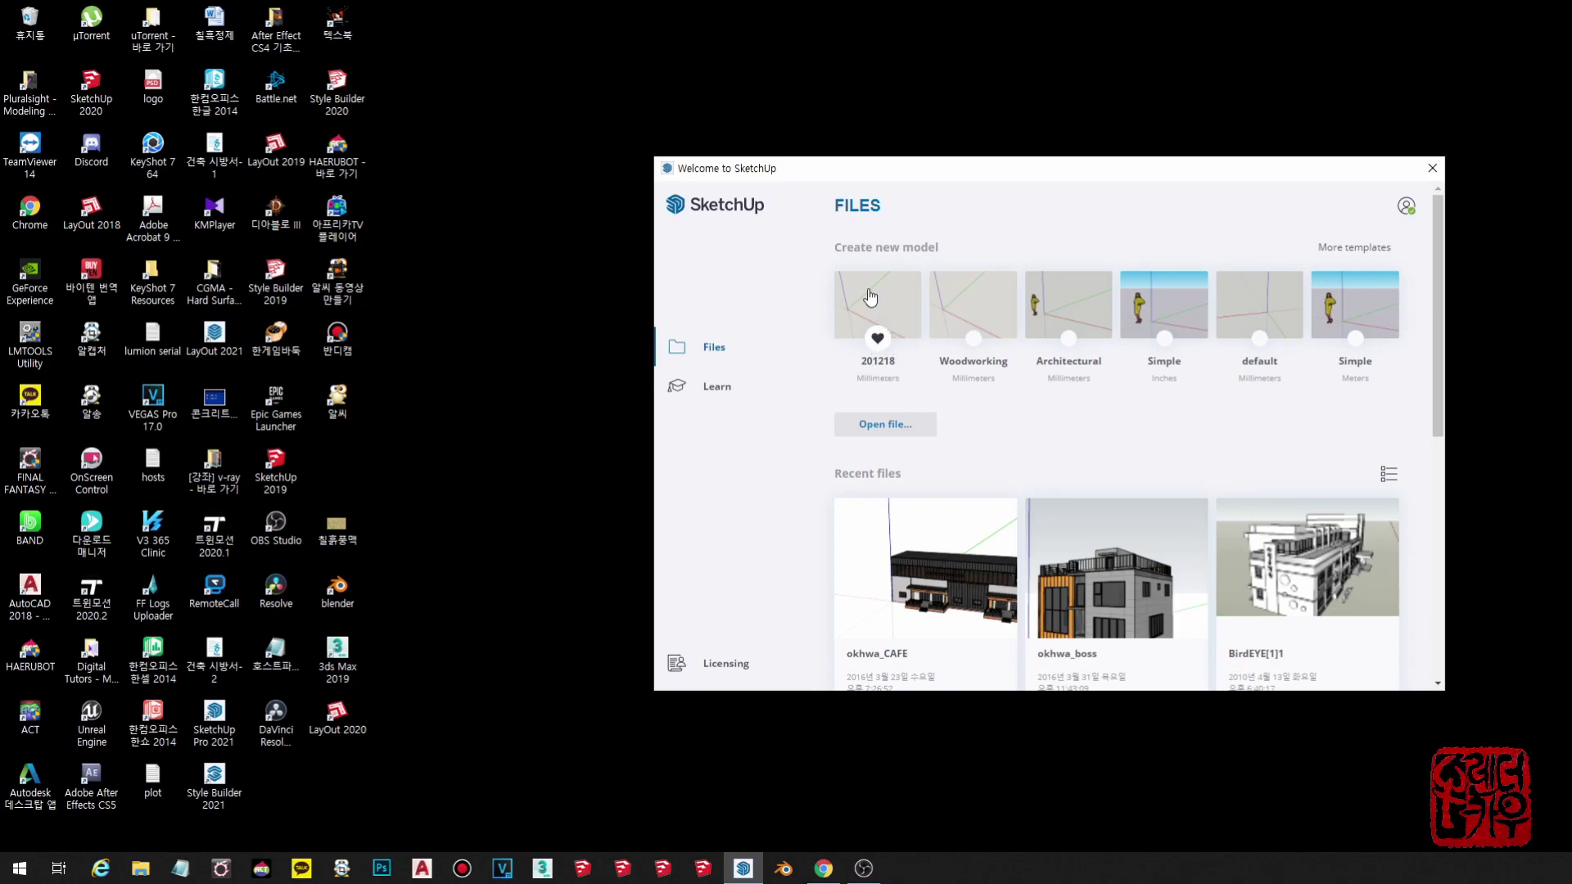
Create a new model from the 201218 template in the welcome window.
{"action": "left_click", "coordinate": [870, 297]}
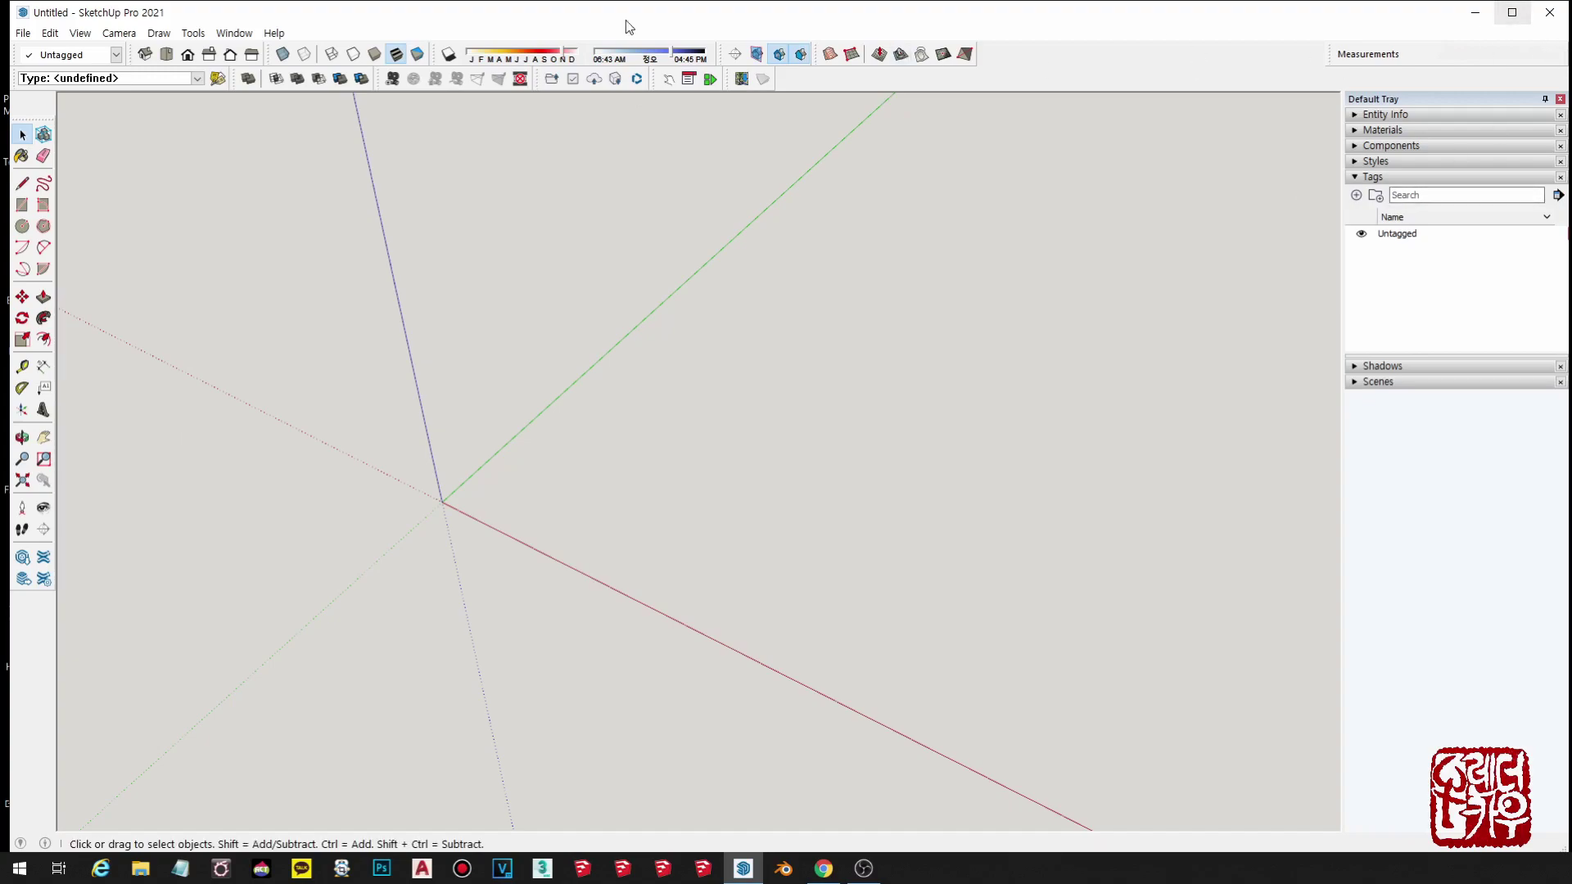
Turn off Show Welcome Window in General preferences, then close SketchUp to restart it.
{"action": "left_click", "coordinate": [228, 32]}
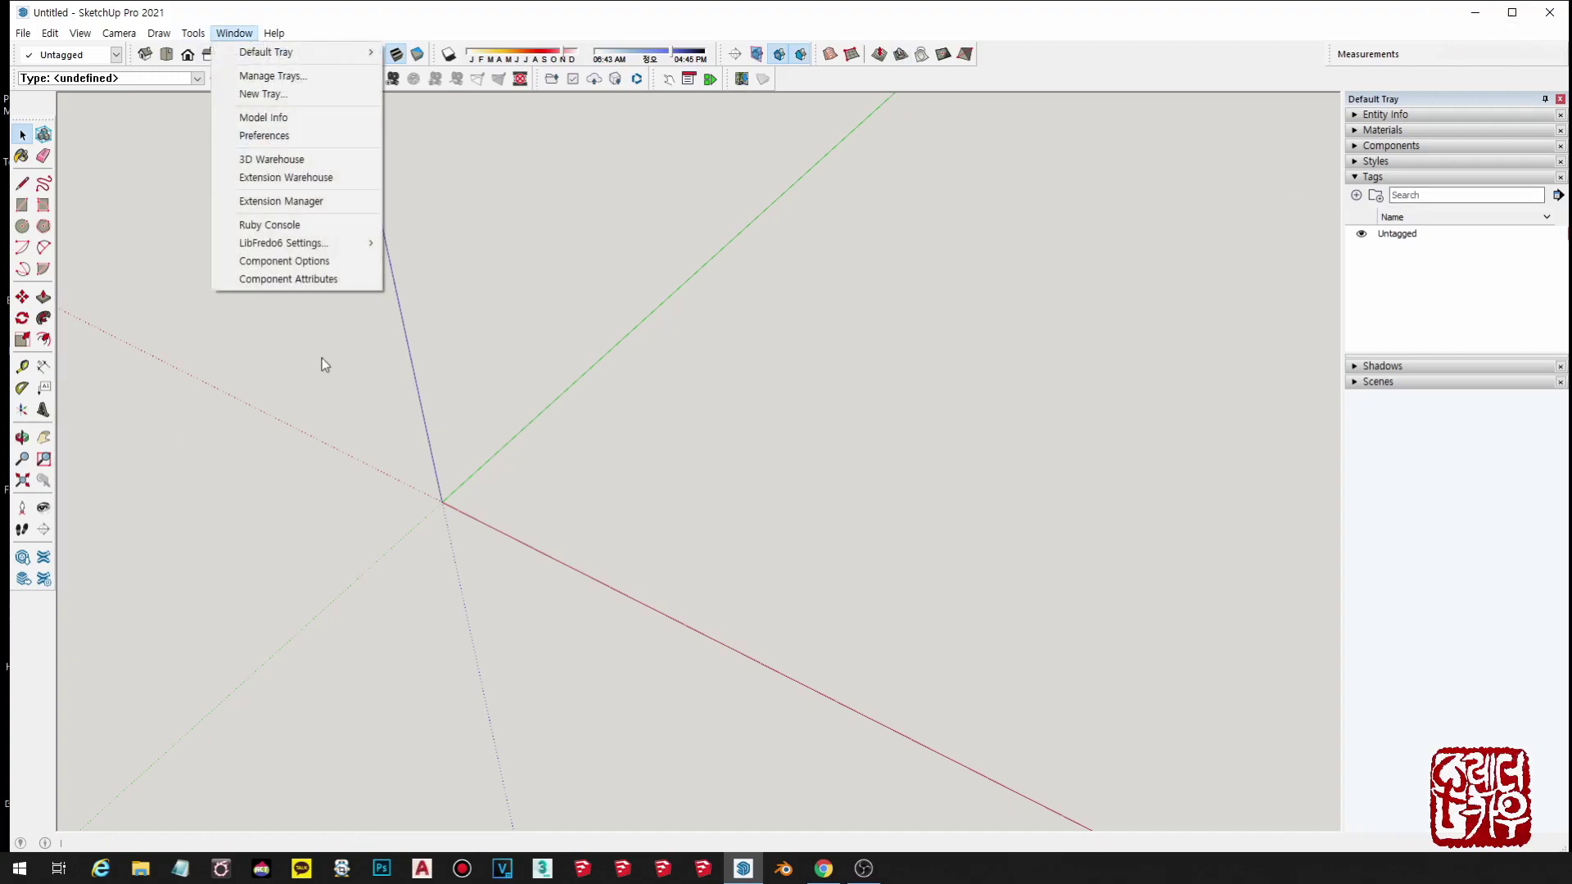
{"action": "left_click", "coordinate": [317, 135]}
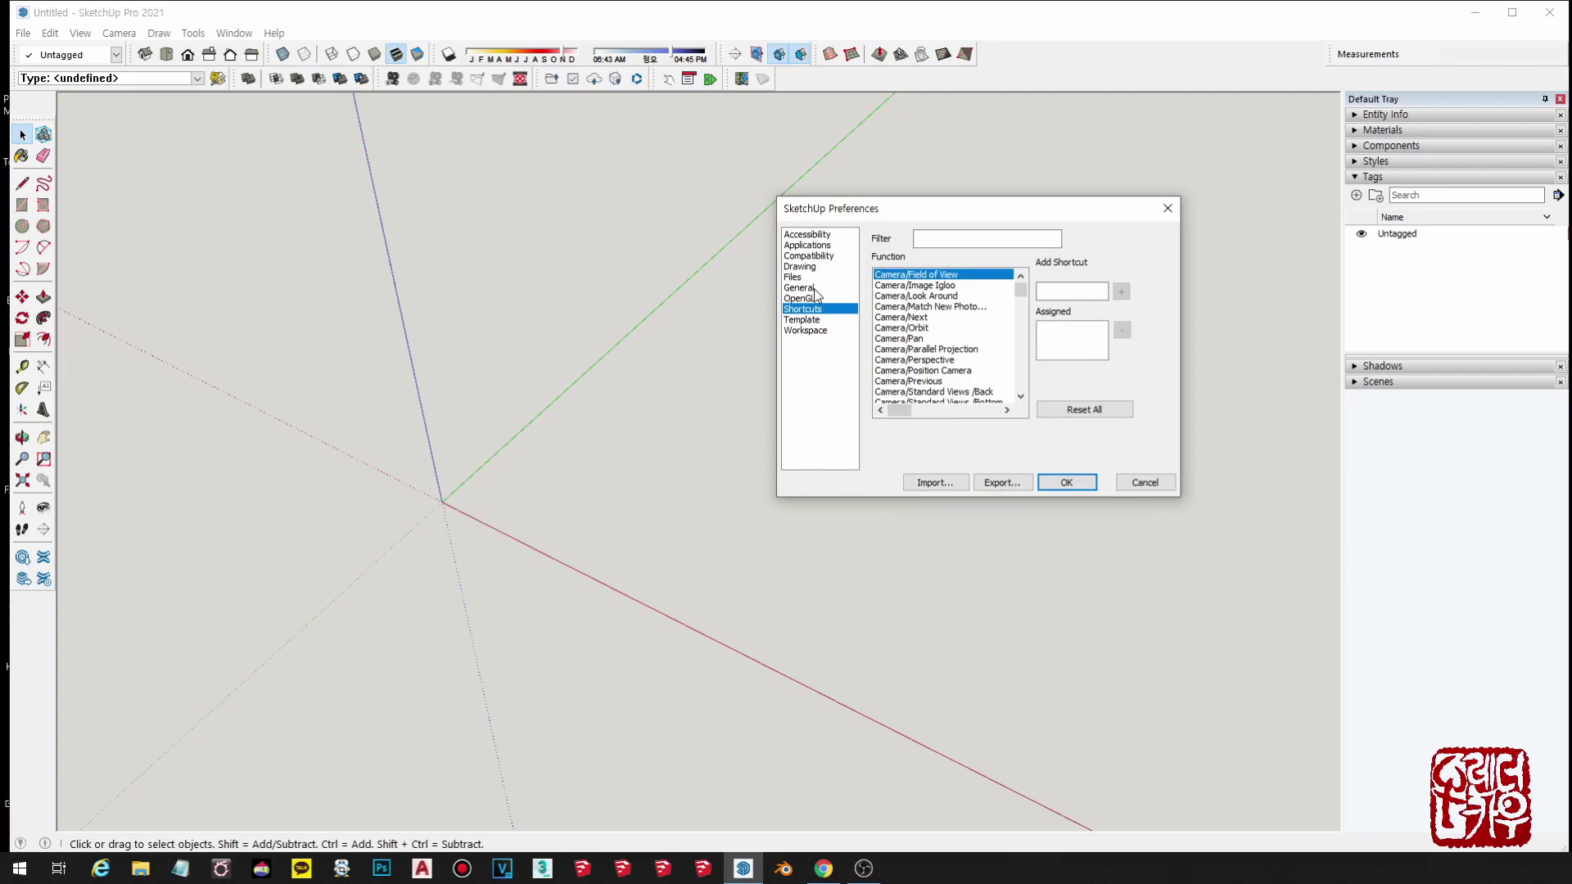
{"action": "left_click", "coordinate": [814, 288]}
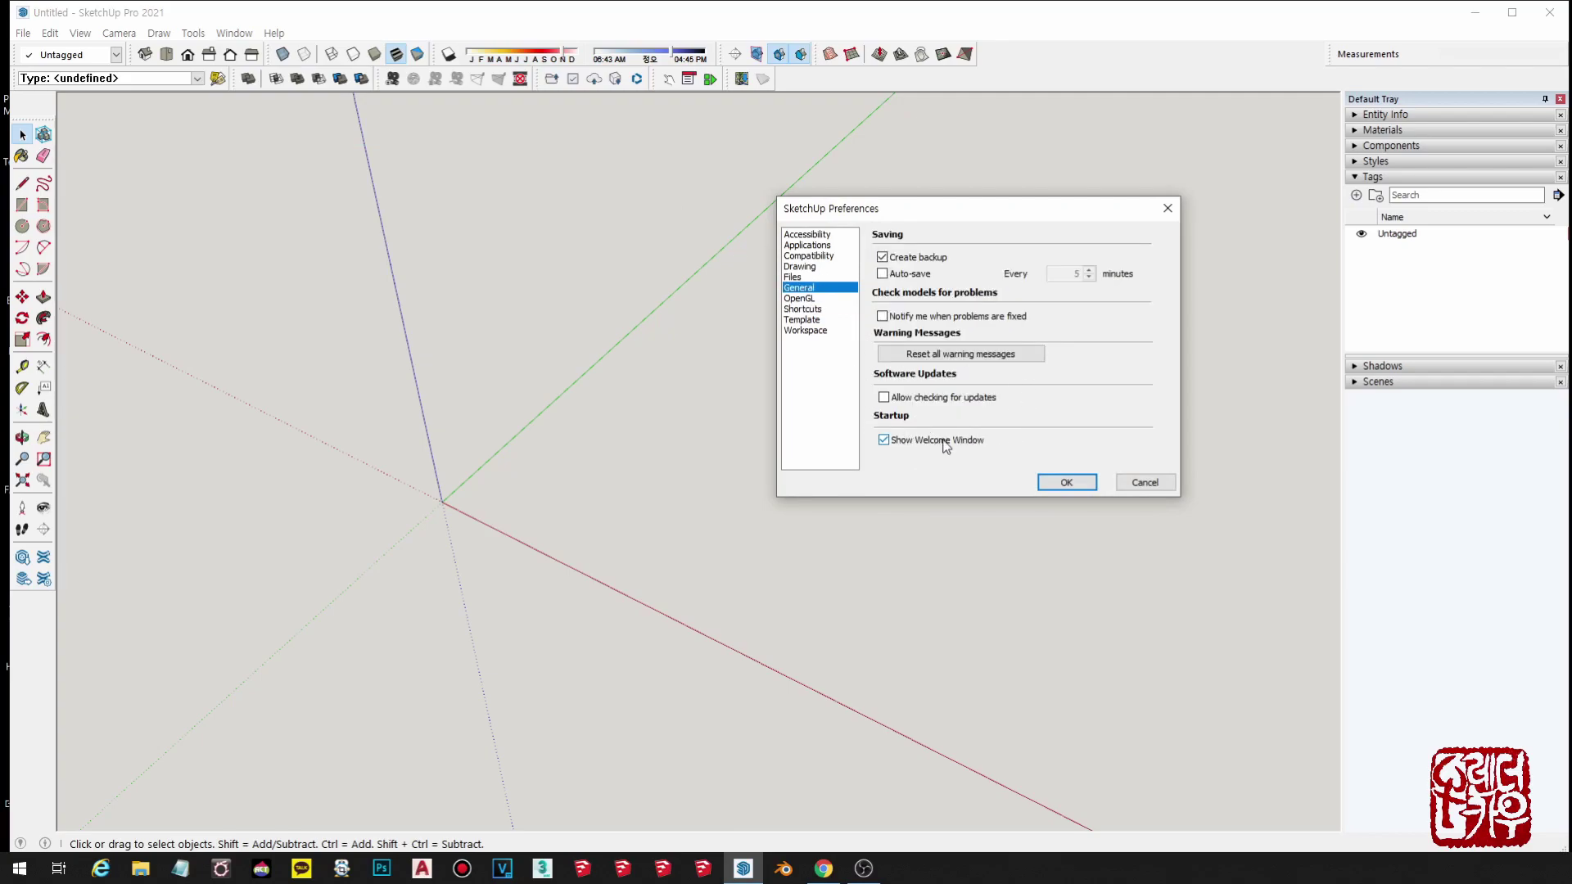
{"action": "left_click", "coordinate": [885, 441]}
{"action": "left_click", "coordinate": [1080, 487]}
{"action": "left_click", "coordinate": [1550, 12]}
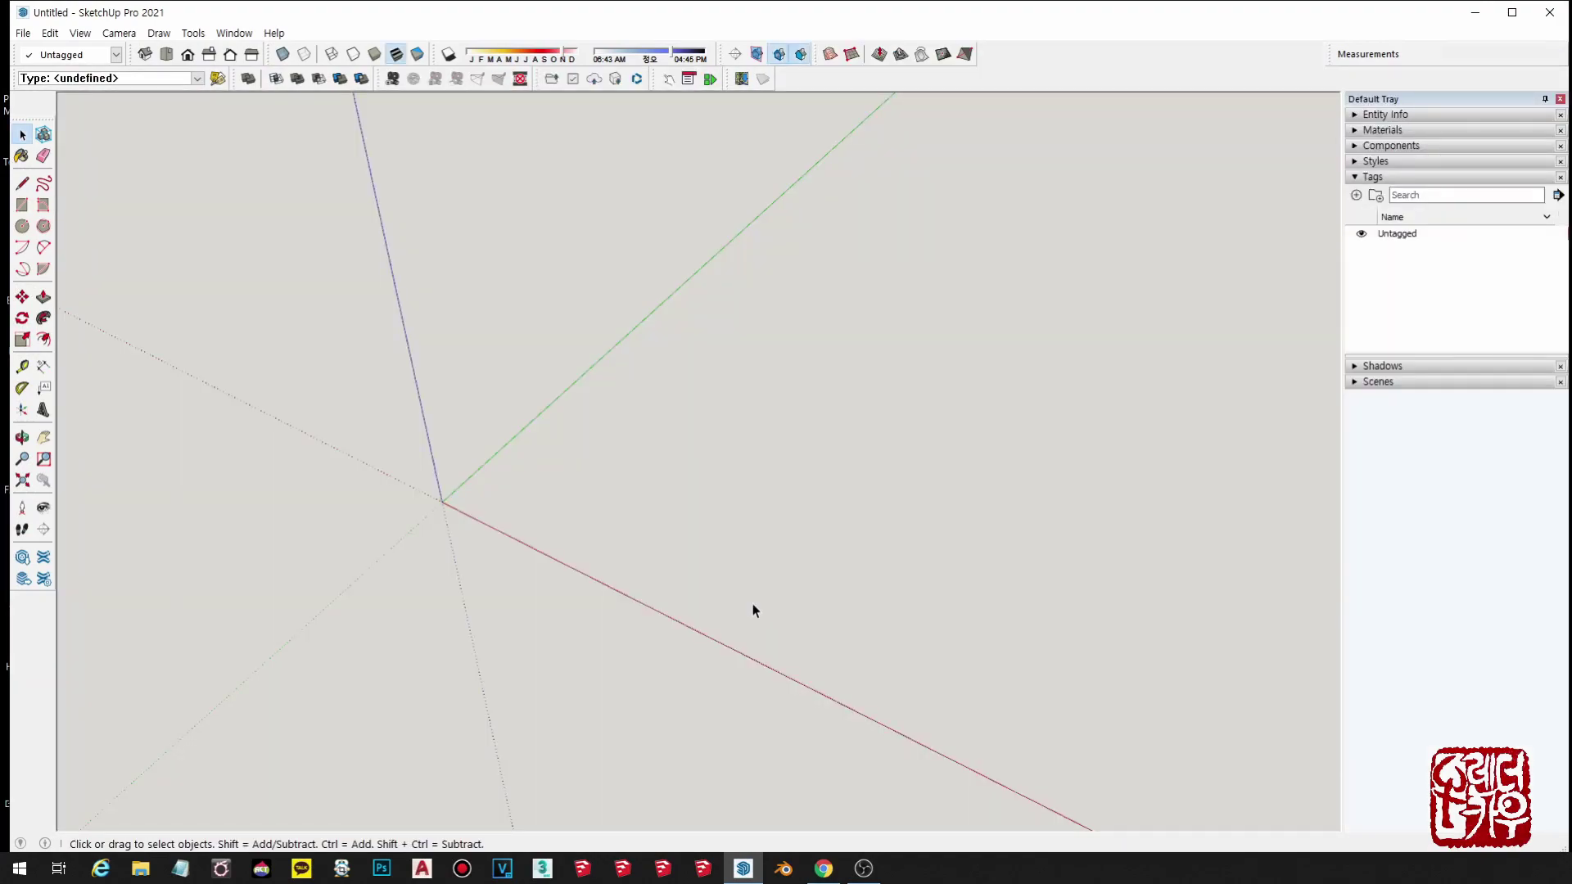
{"action": "left_click", "coordinate": [23, 33]}
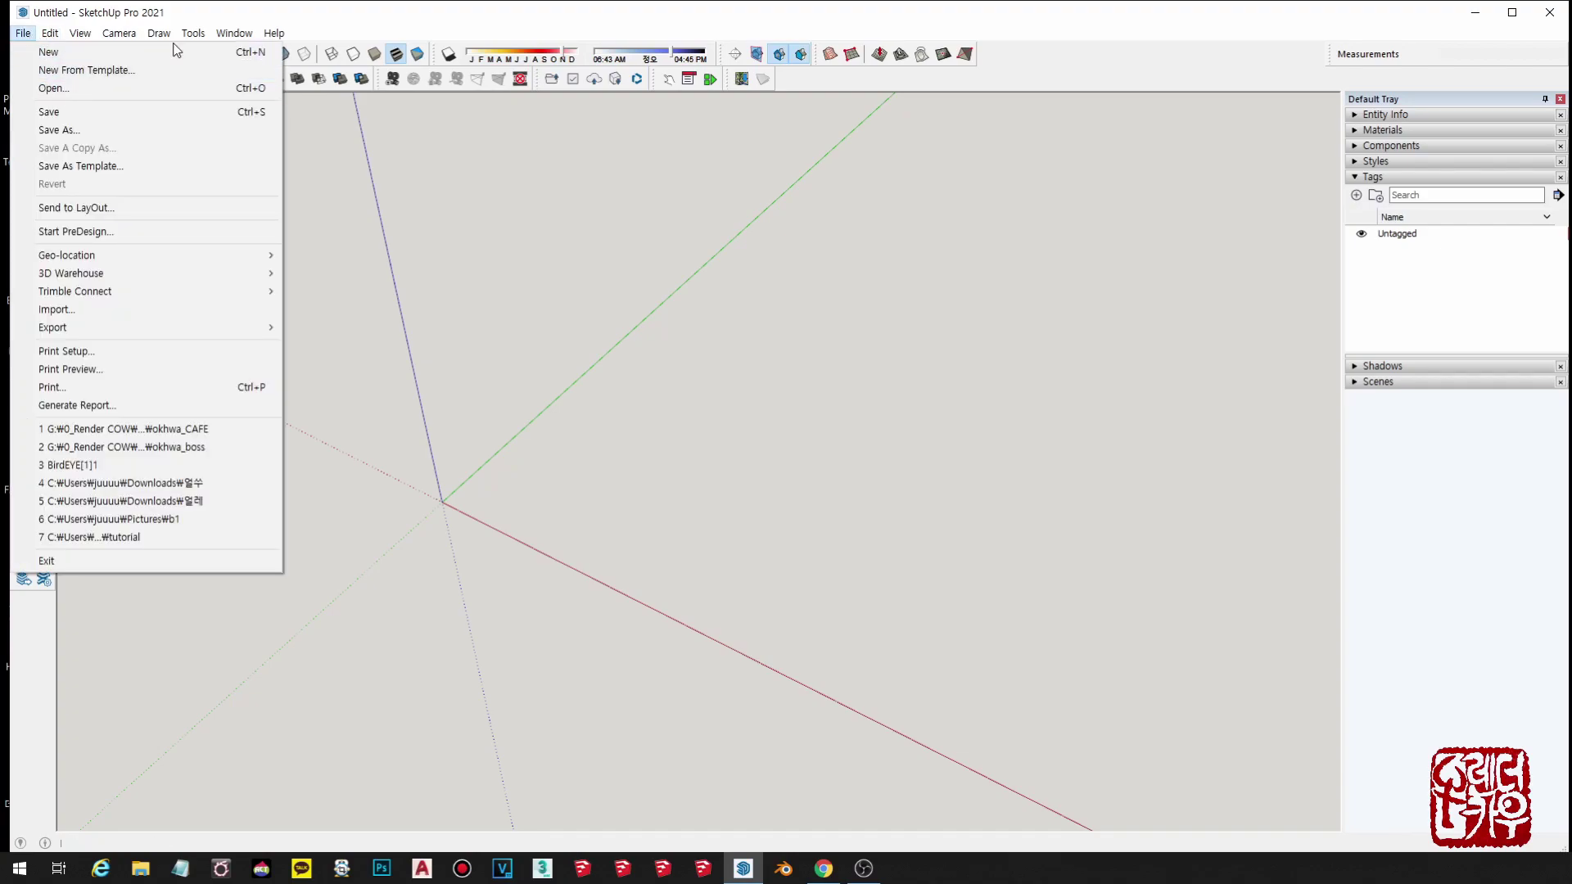
{"action": "left_click", "coordinate": [91, 52]}
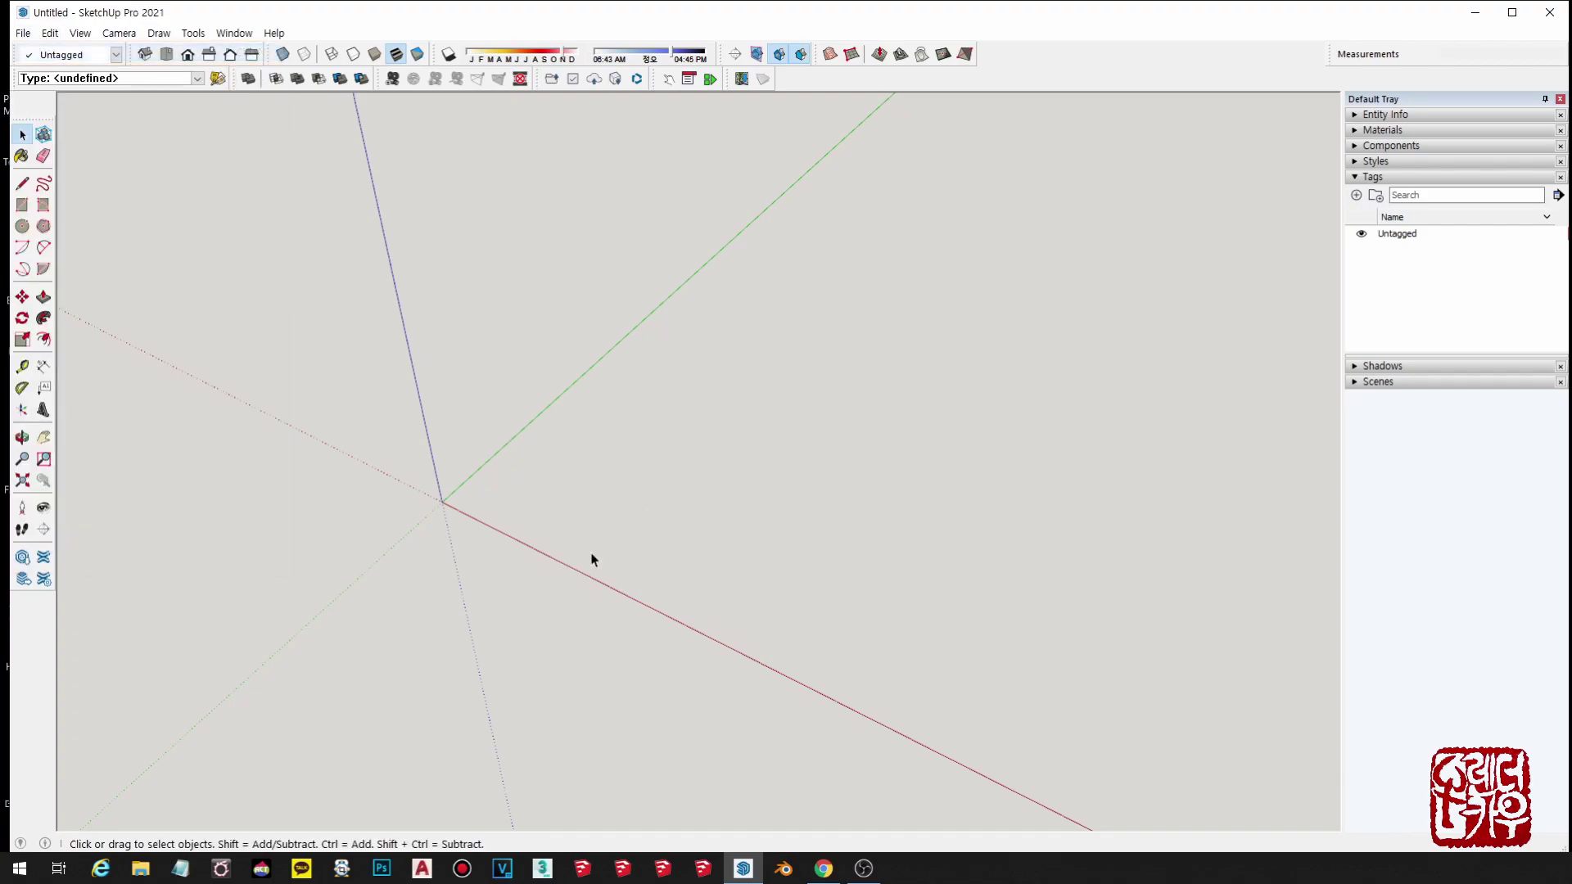
{"action": "left_click", "coordinate": [24, 35]}
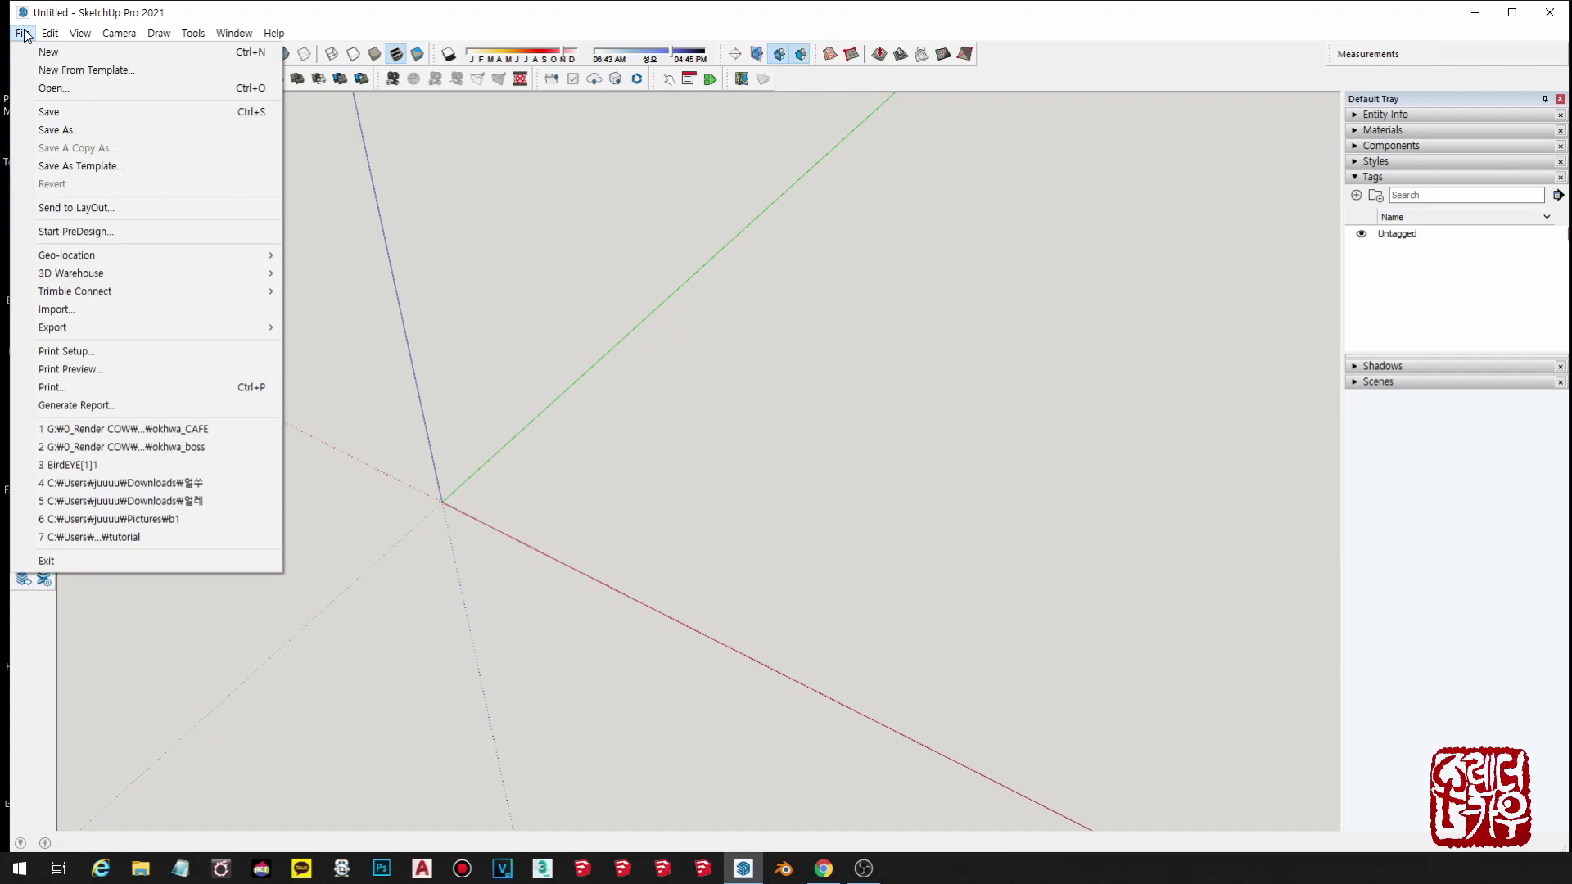
{"action": "left_click", "coordinate": [88, 70]}
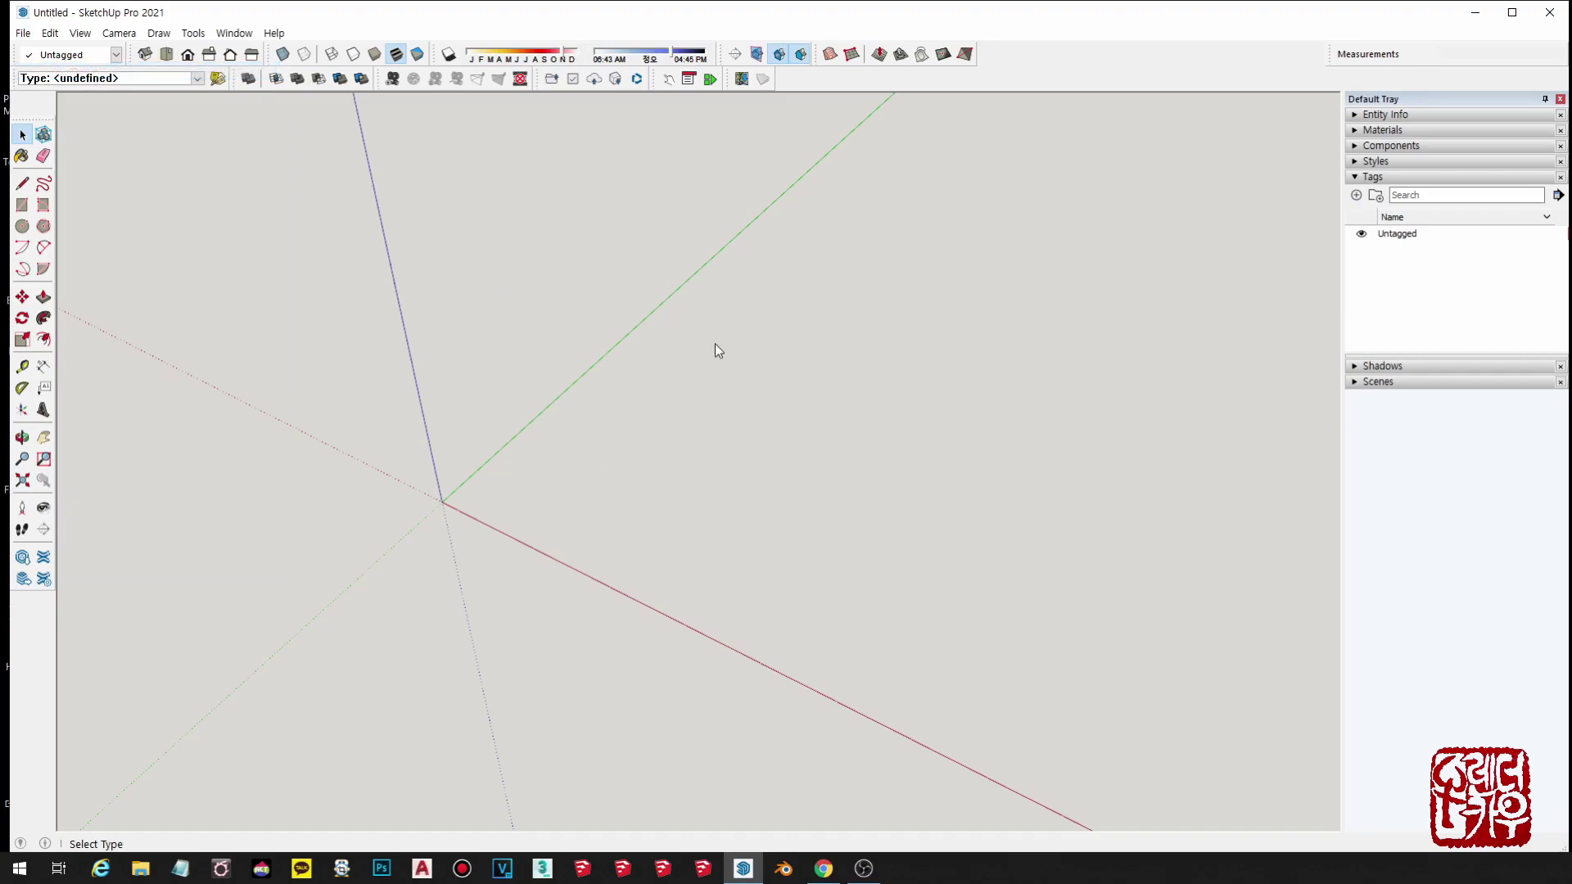
{"action": "left_click_drag", "start_coordinate": [617, 171], "coordinate": [603, 162]}
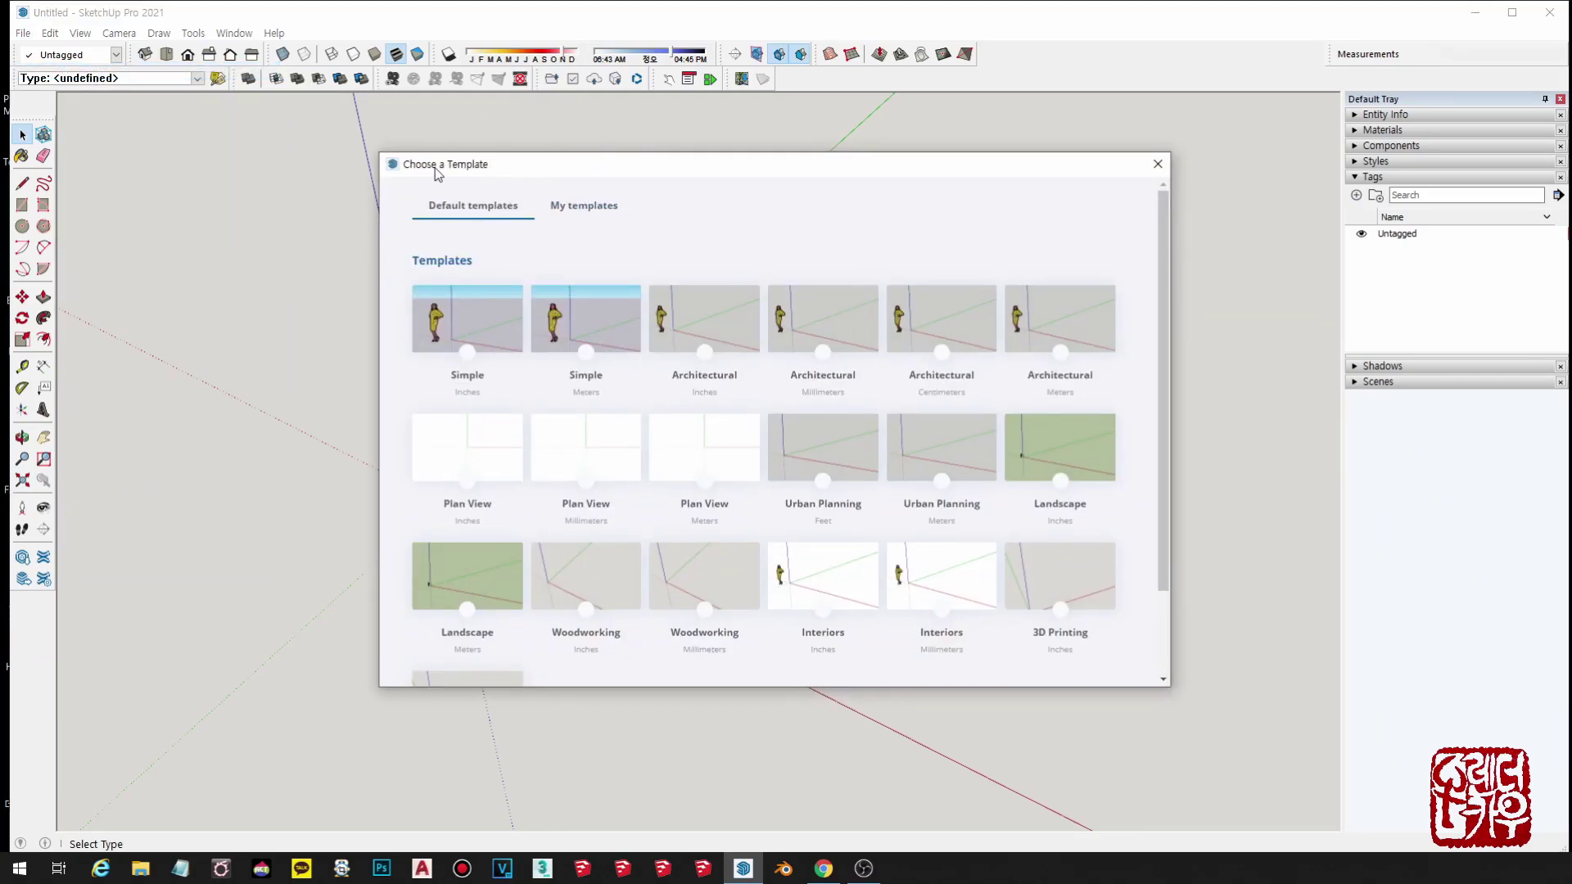
{"action": "mouse_move", "coordinate": [1161, 263]}
{"action": "left_mouse_down"}
{"action": "mouse_move", "coordinate": [1162, 344]}
{"action": "mouse_move", "coordinate": [1153, 186]}
{"action": "mouse_move", "coordinate": [1196, 609]}
{"action": "mouse_move", "coordinate": [1196, 195]}
{"action": "left_mouse_up"}
{"action": "left_click", "coordinate": [606, 210]}
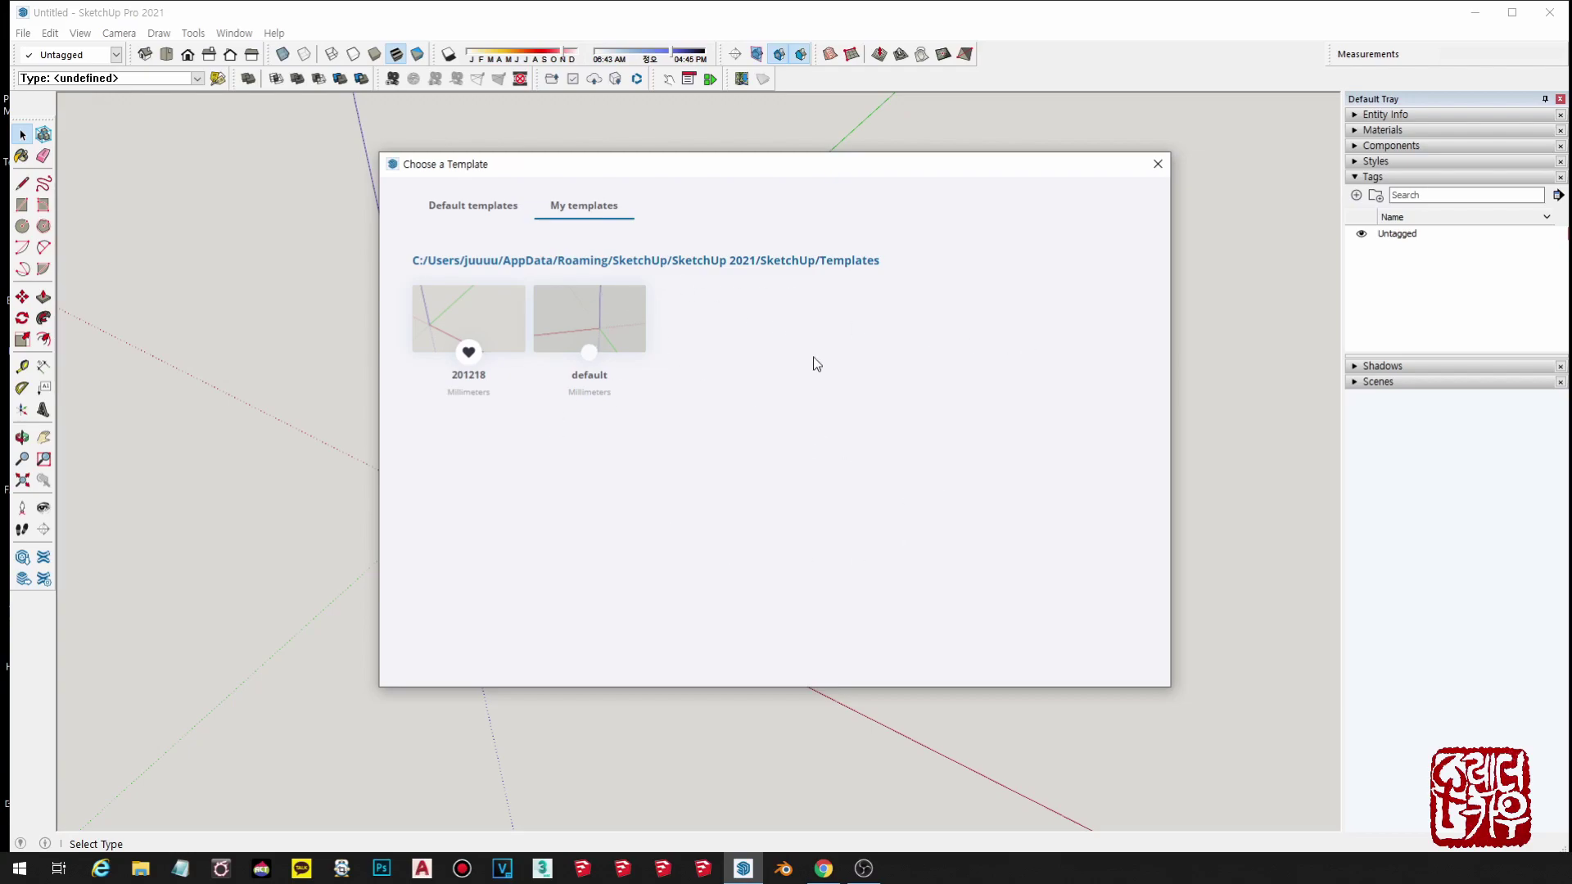
{"action": "left_click", "coordinate": [1158, 165]}
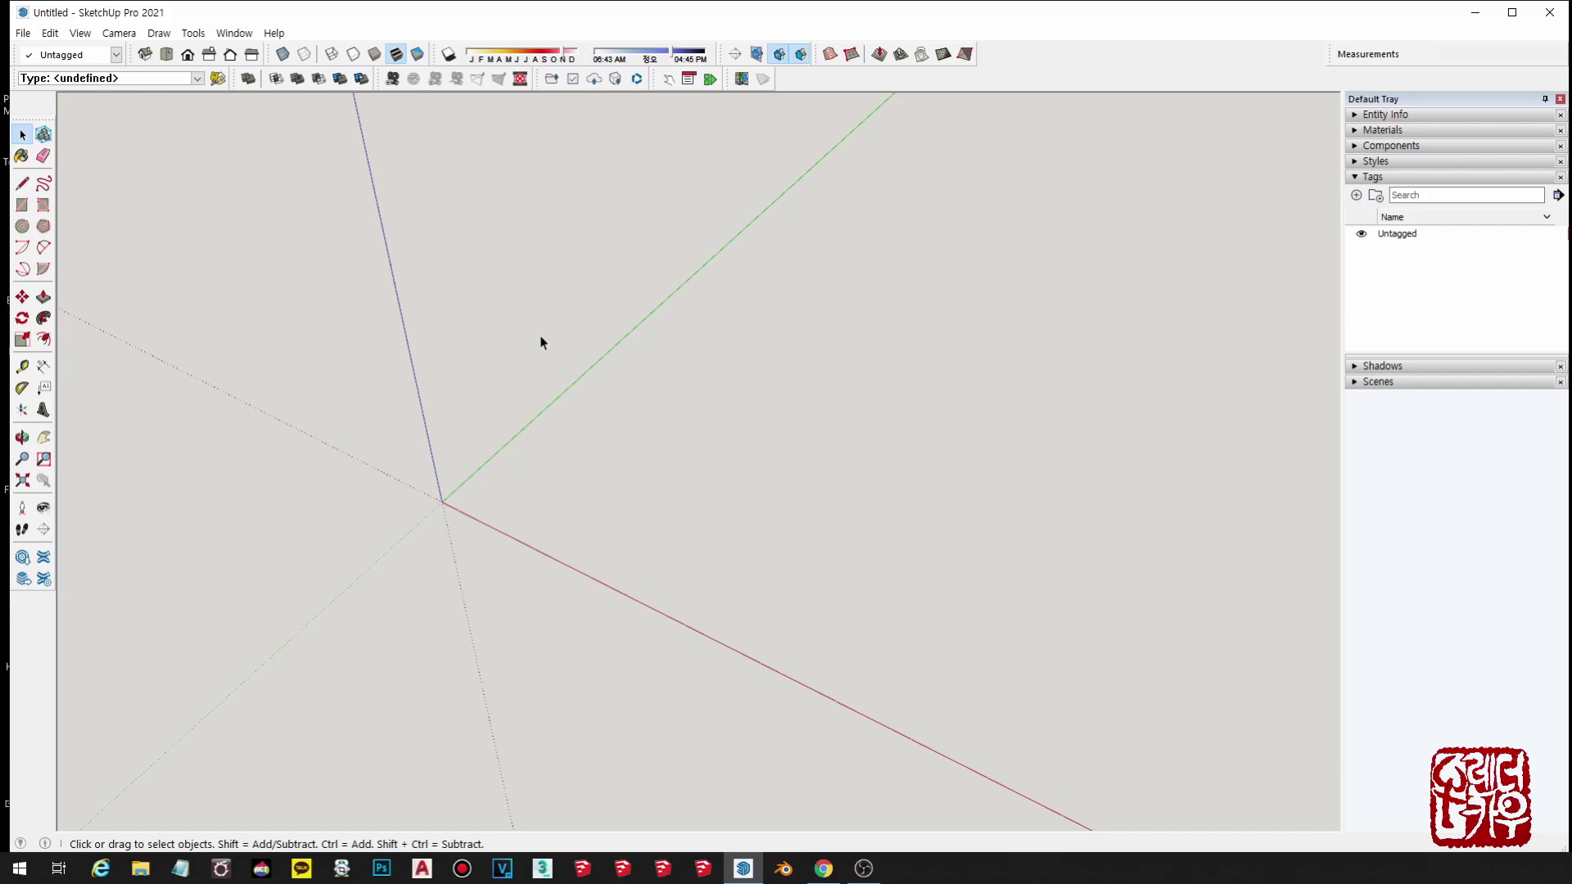
{"action": "left_click", "coordinate": [233, 36]}
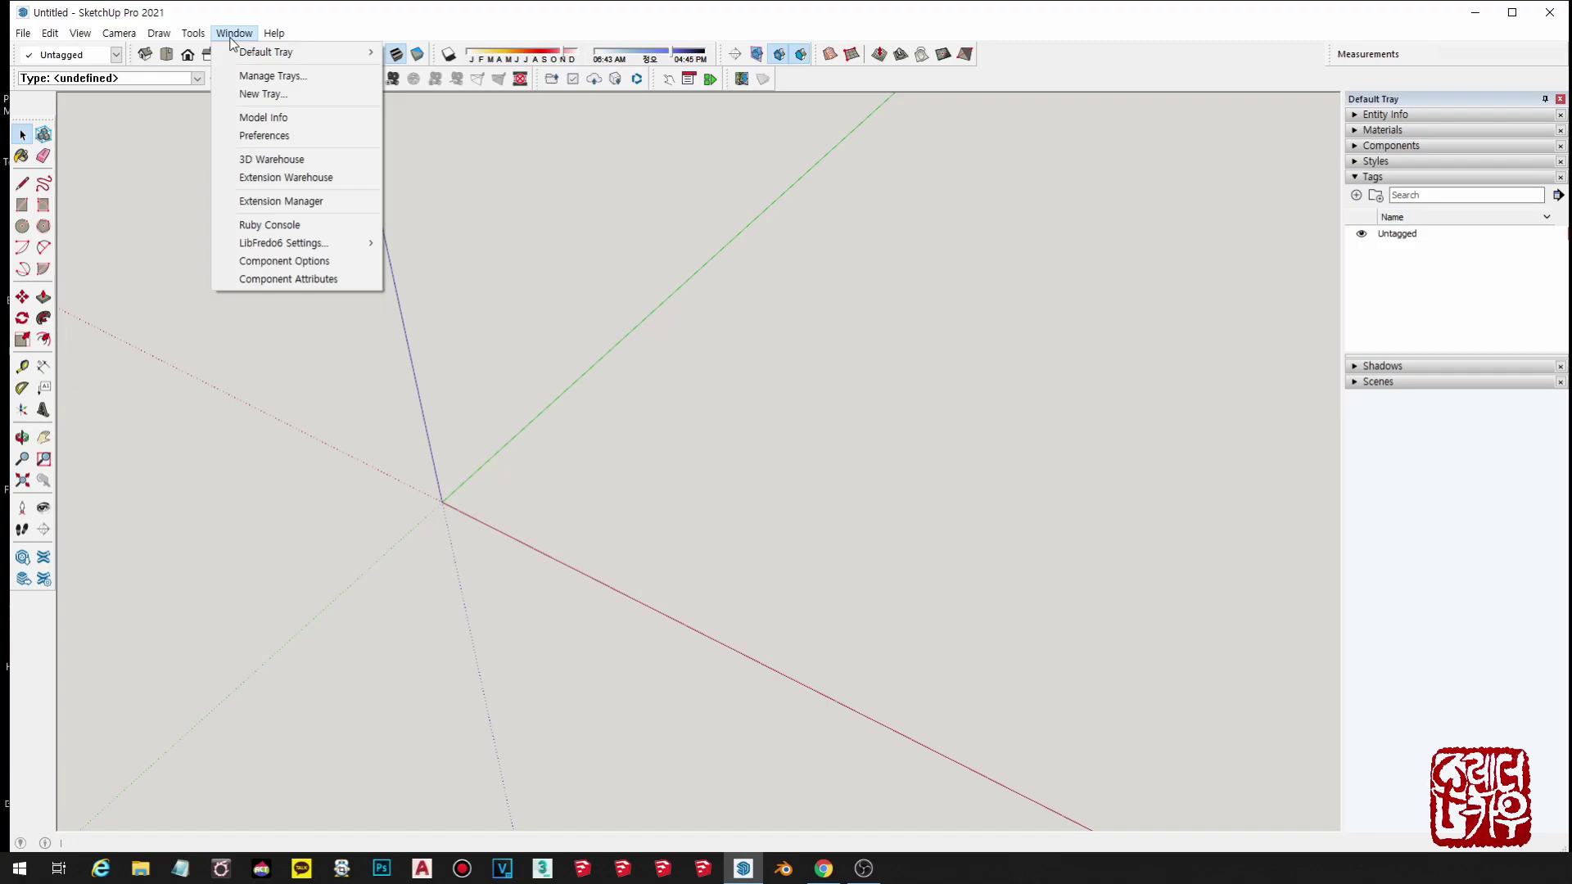
{"action": "left_click", "coordinate": [263, 117]}
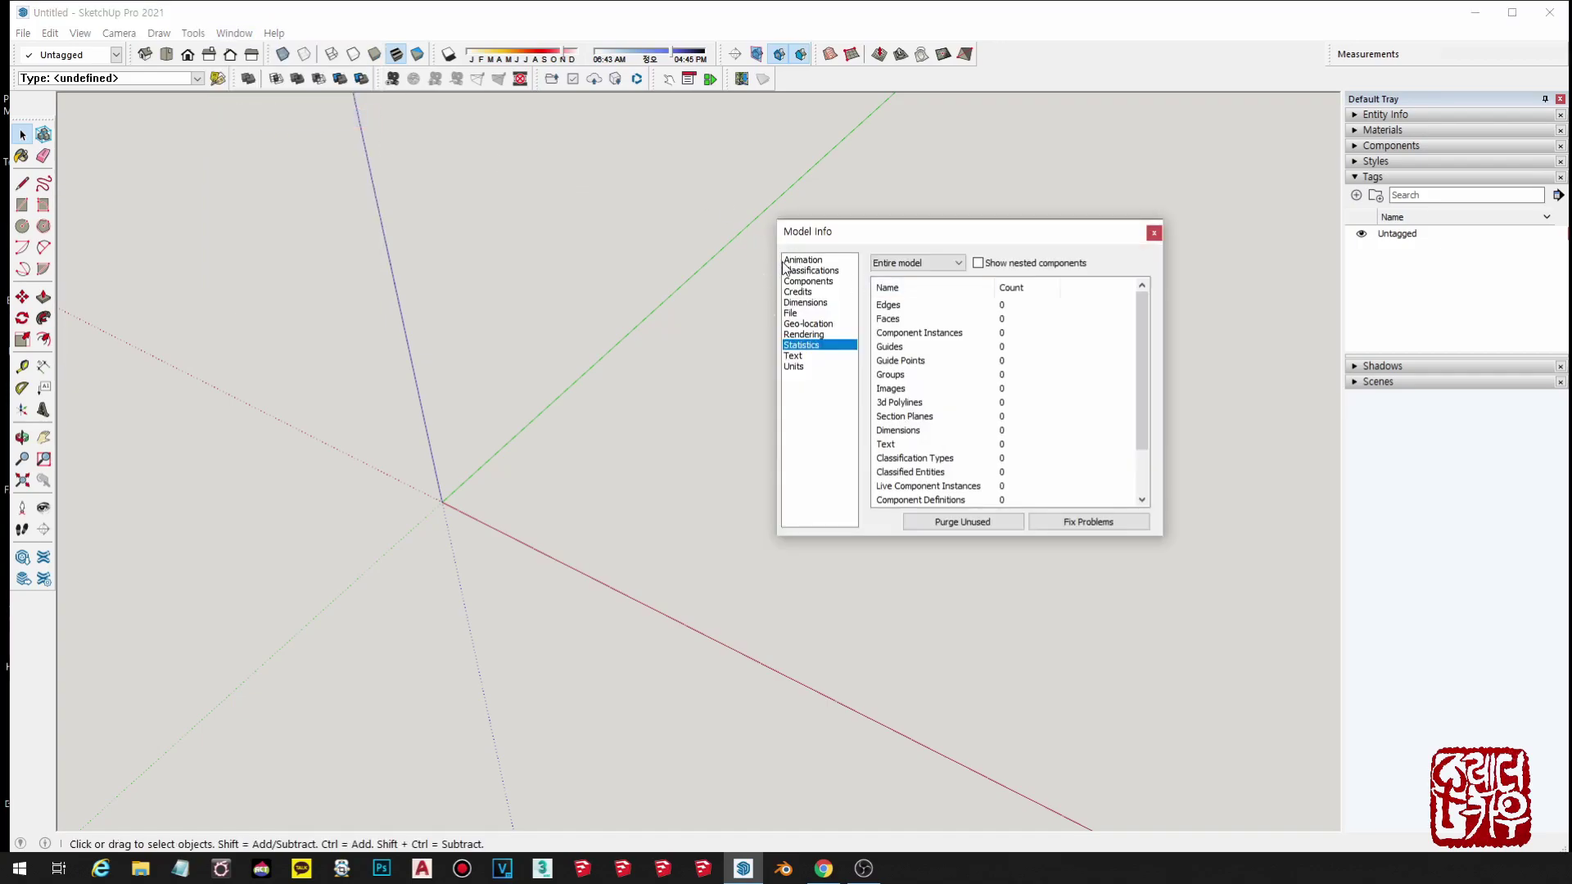
{"action": "left_click", "coordinate": [785, 260]}
{"action": "left_click", "coordinate": [808, 281]}
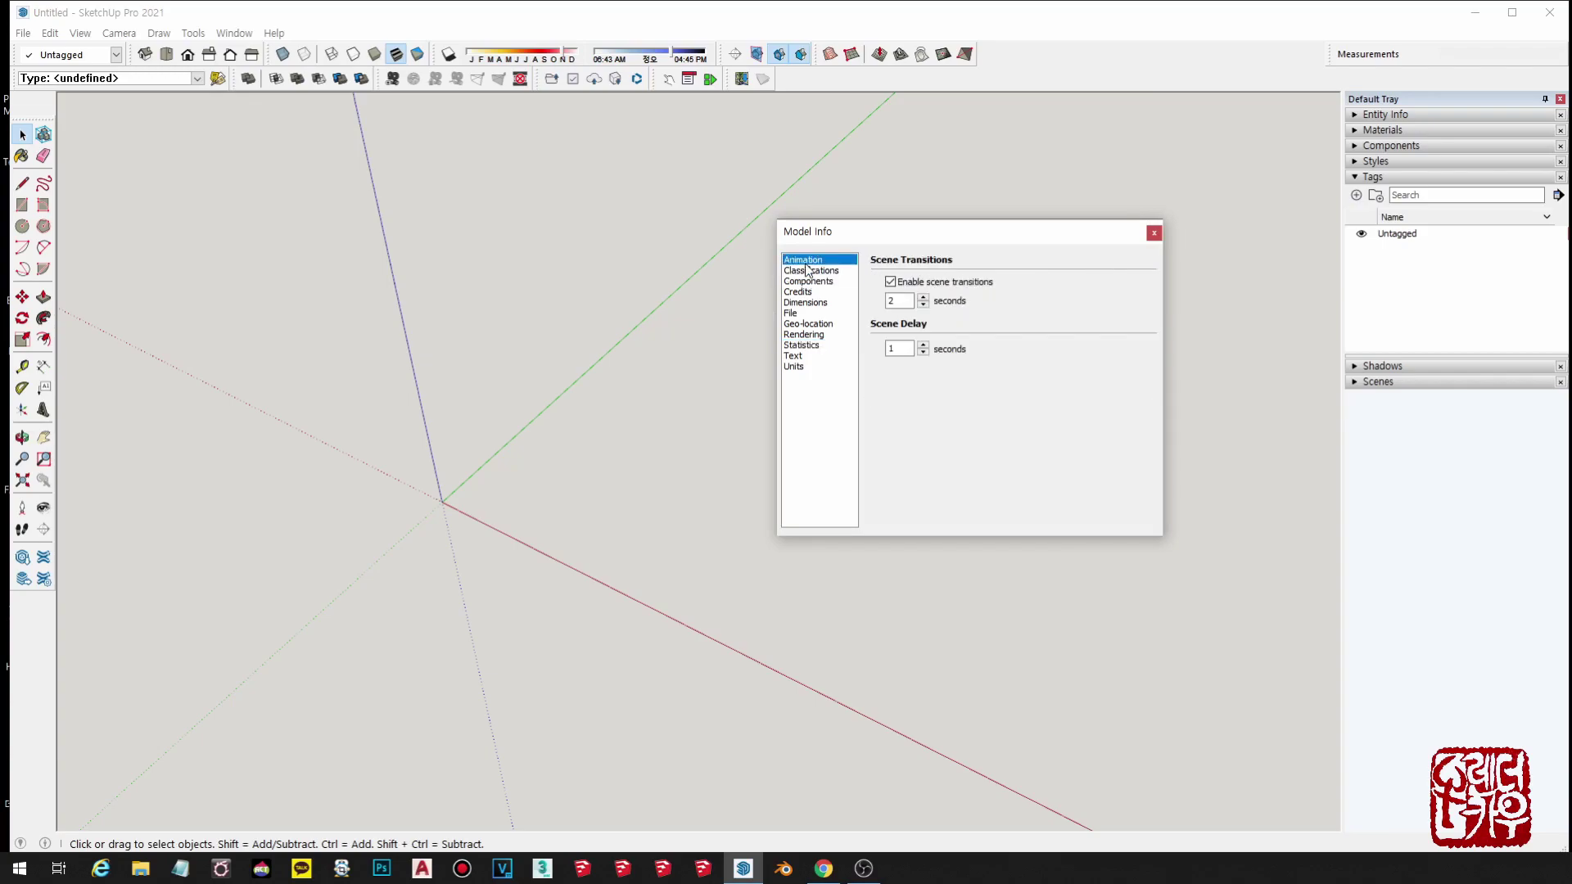
{"action": "left_click", "coordinate": [813, 271]}
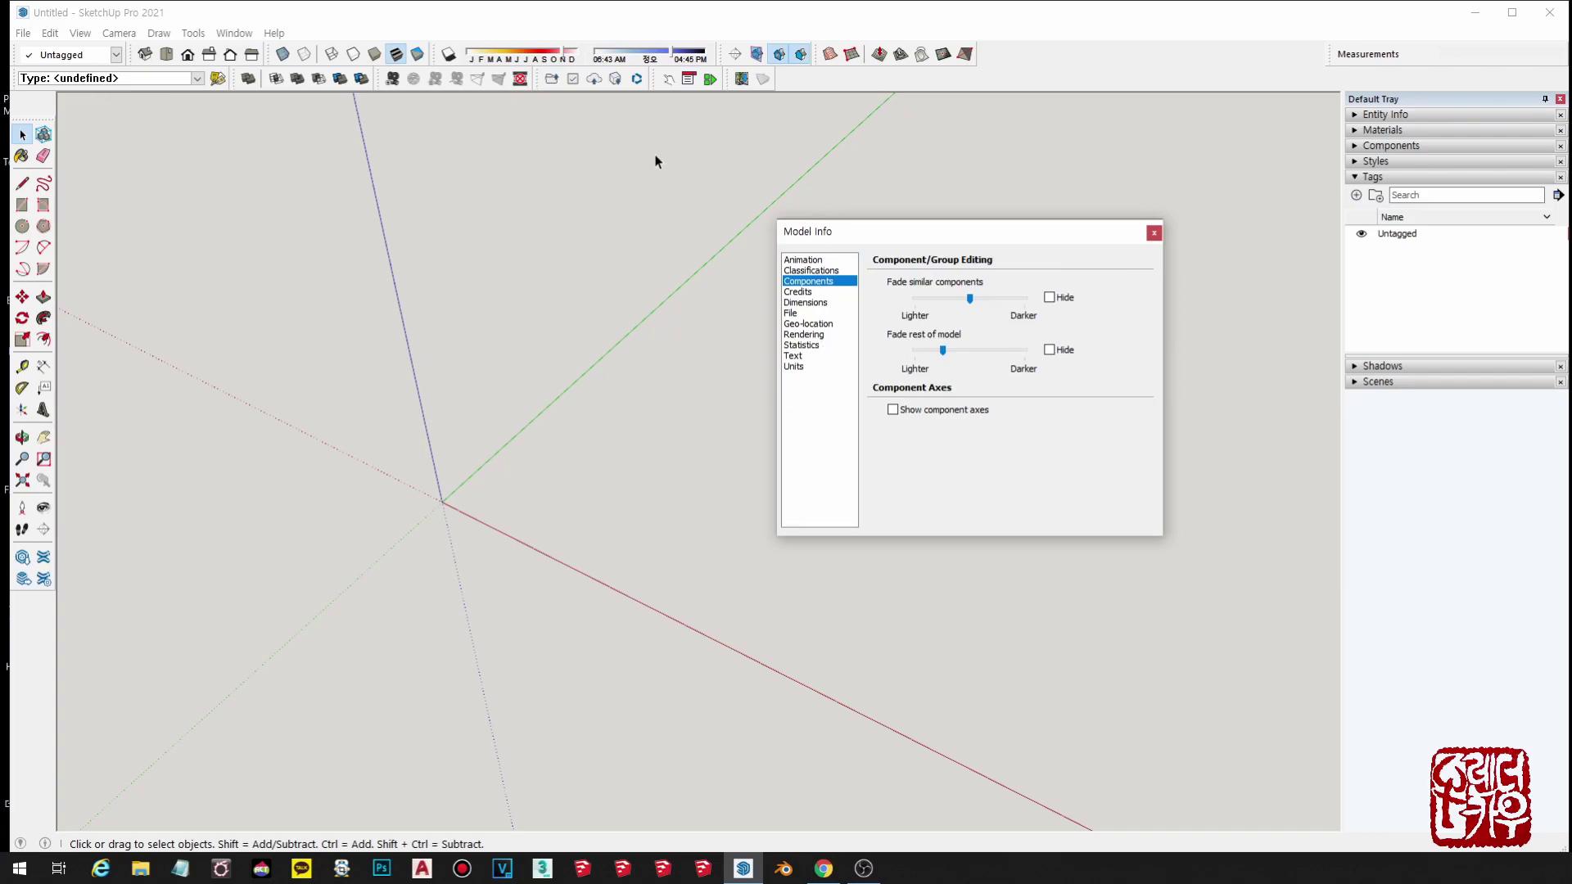
{"action": "left_click", "coordinate": [787, 368]}
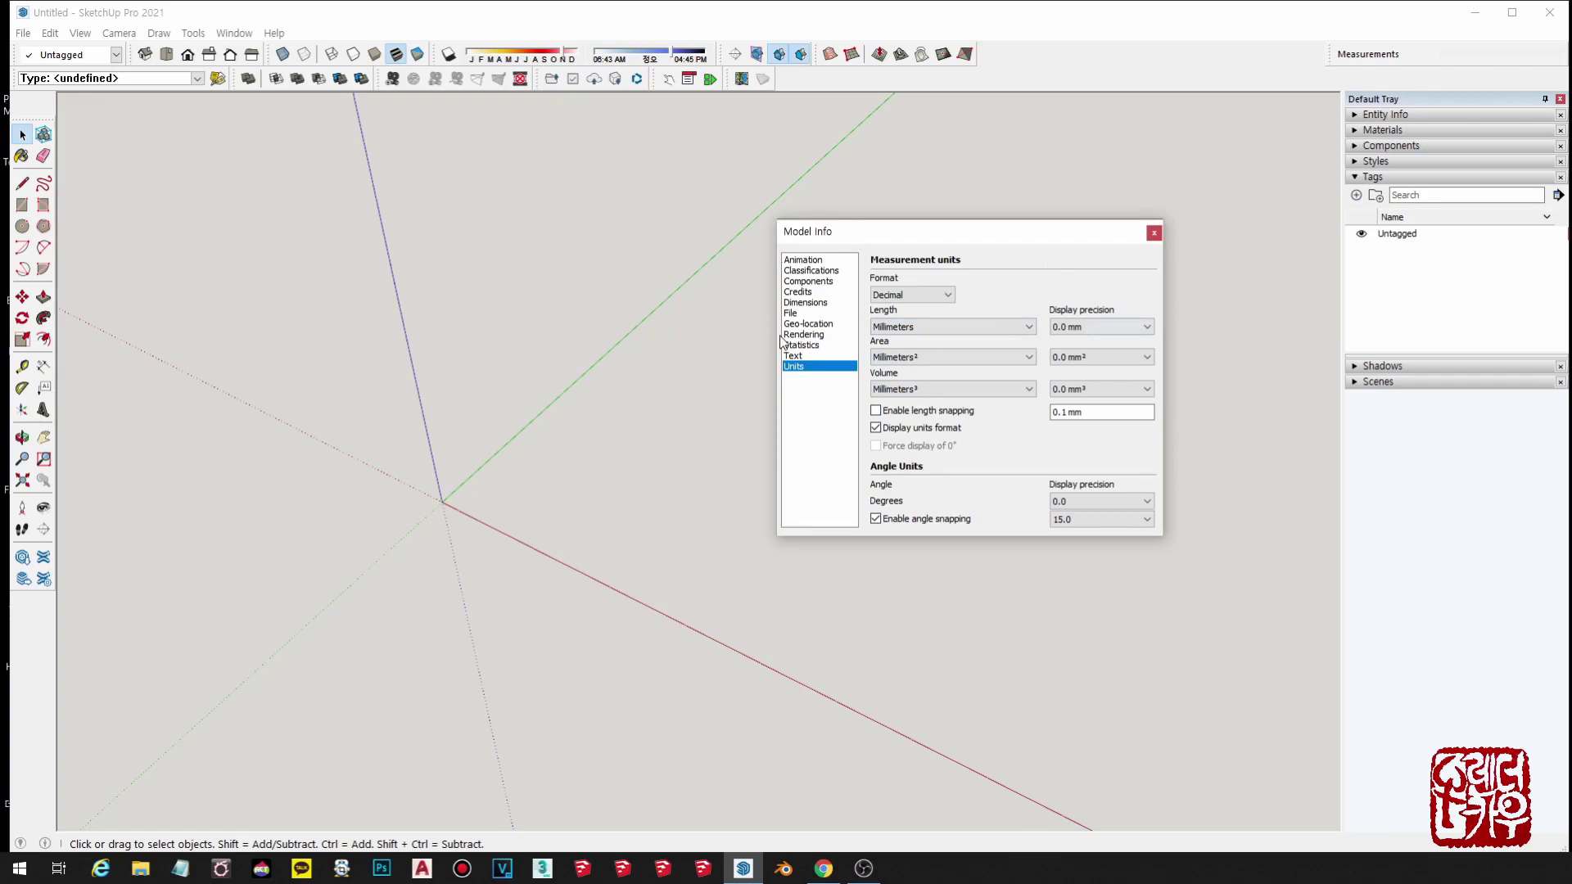
{"action": "left_click", "coordinate": [1154, 234]}
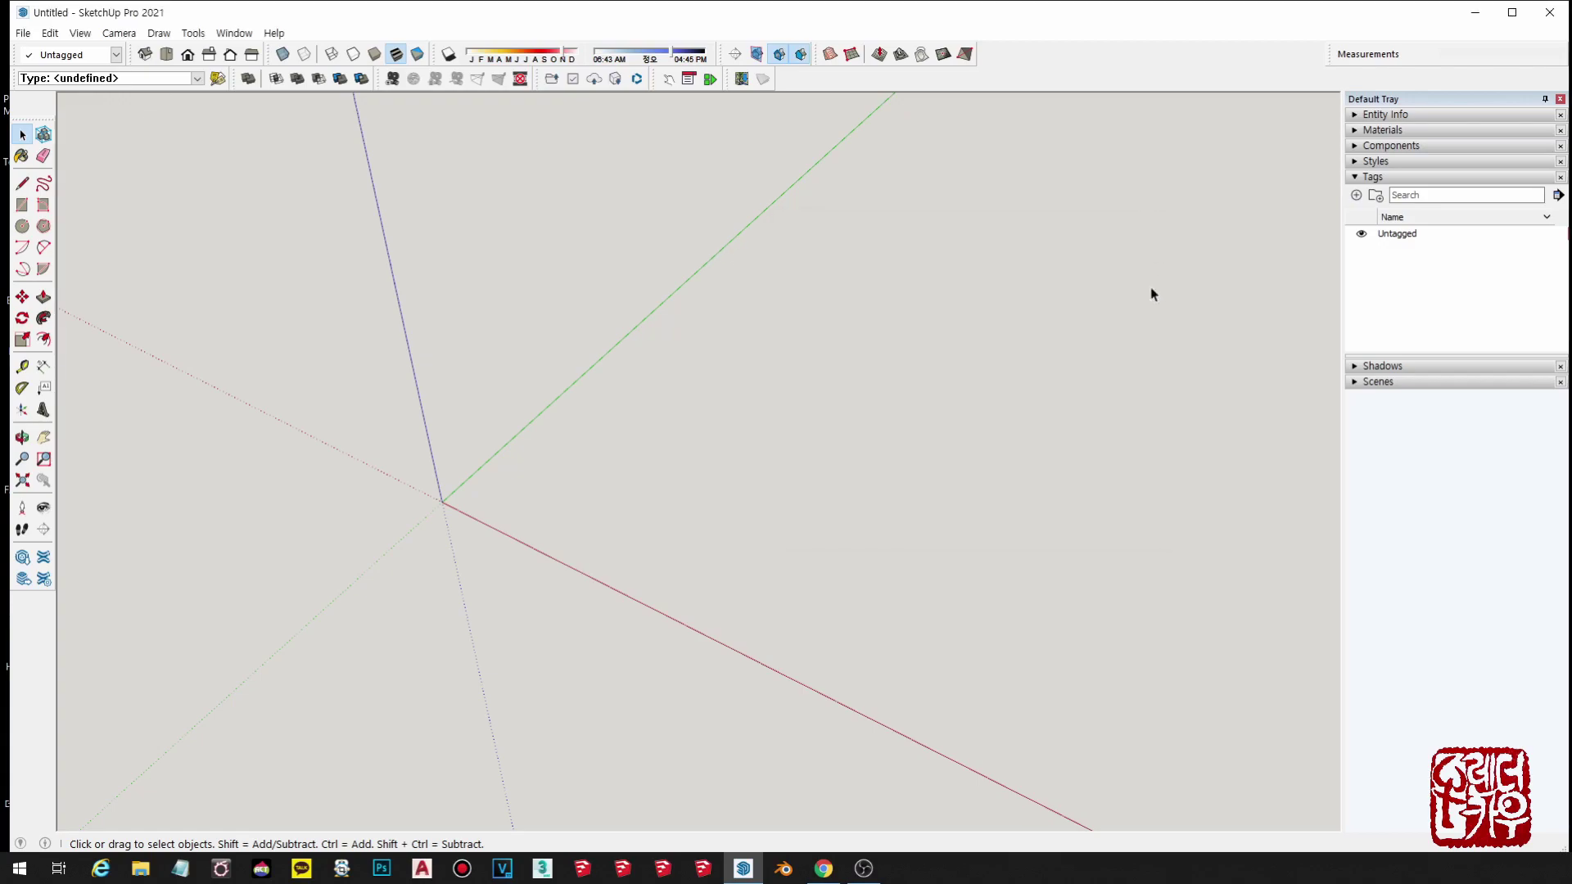